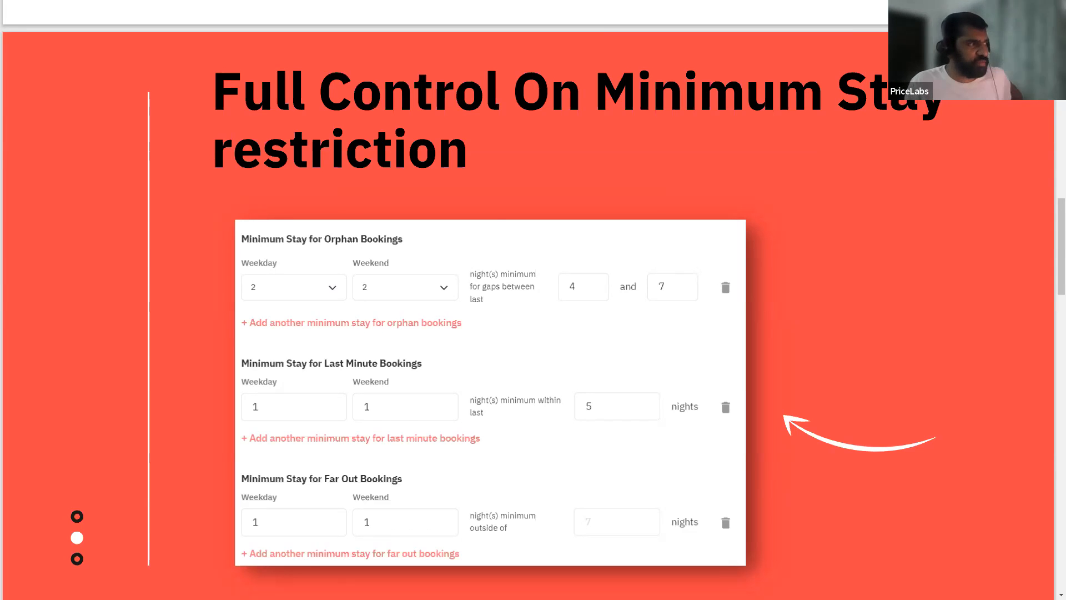
scroll(574, 343, "down", 1)
scroll(571, 336, "down", 10)
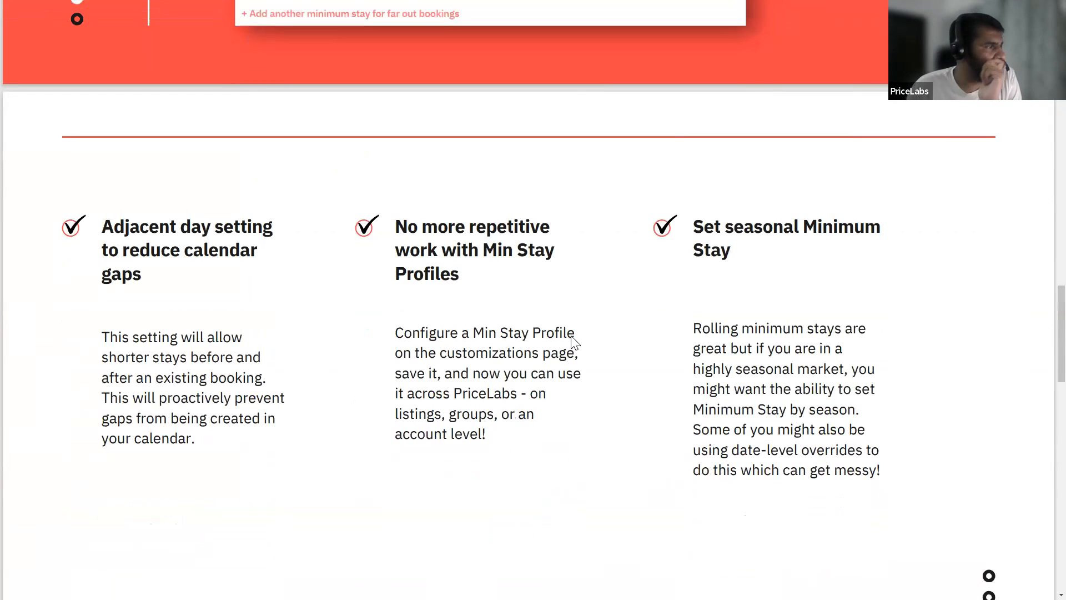
scroll(574, 341, "up", 8)
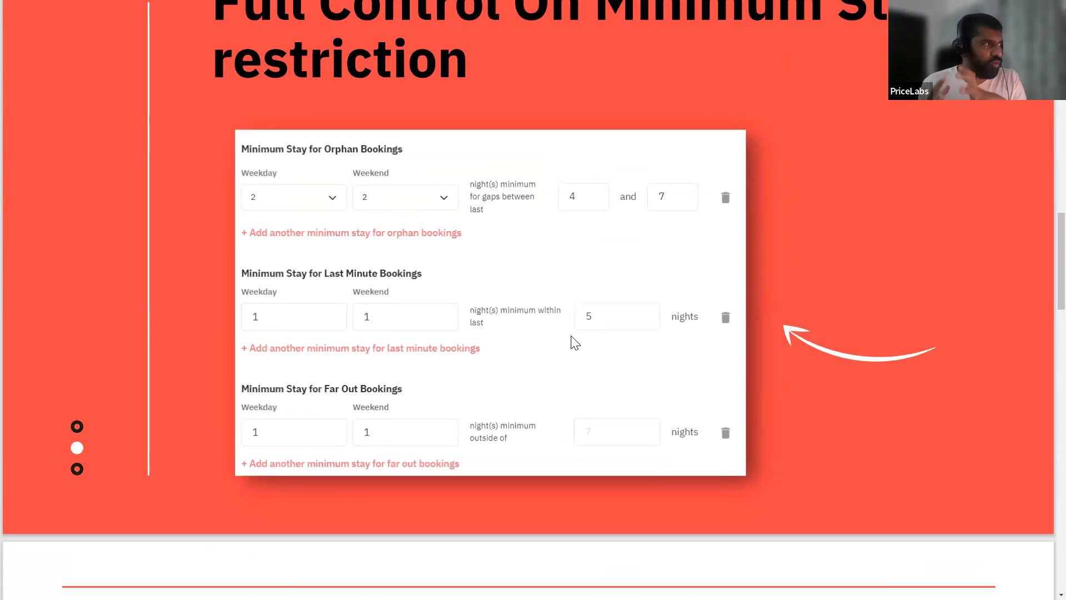
scroll(552, 348, "up", 2)
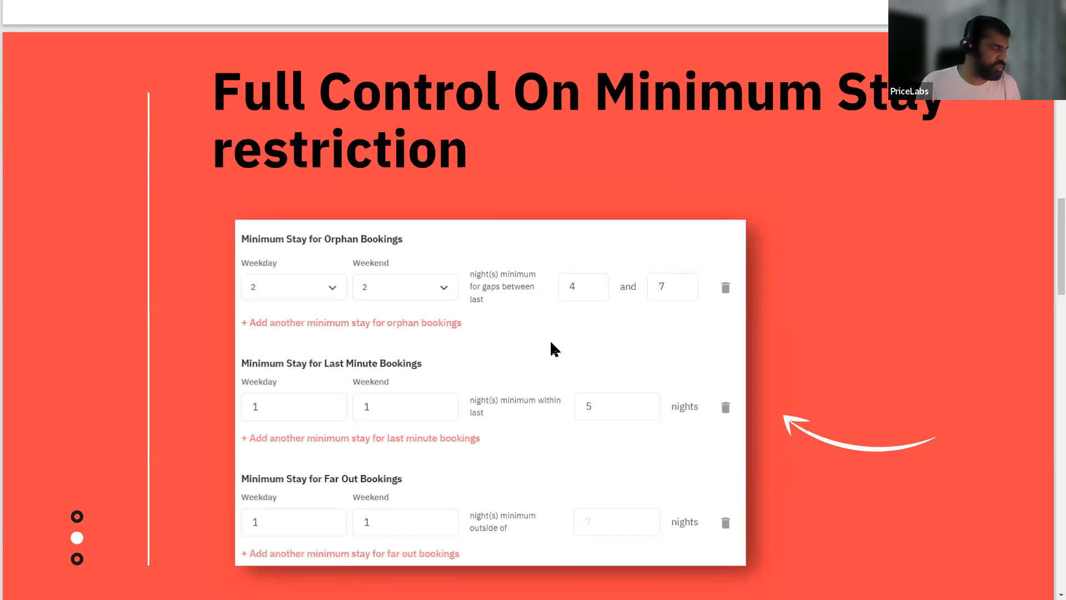
scroll(554, 349, "down", 2)
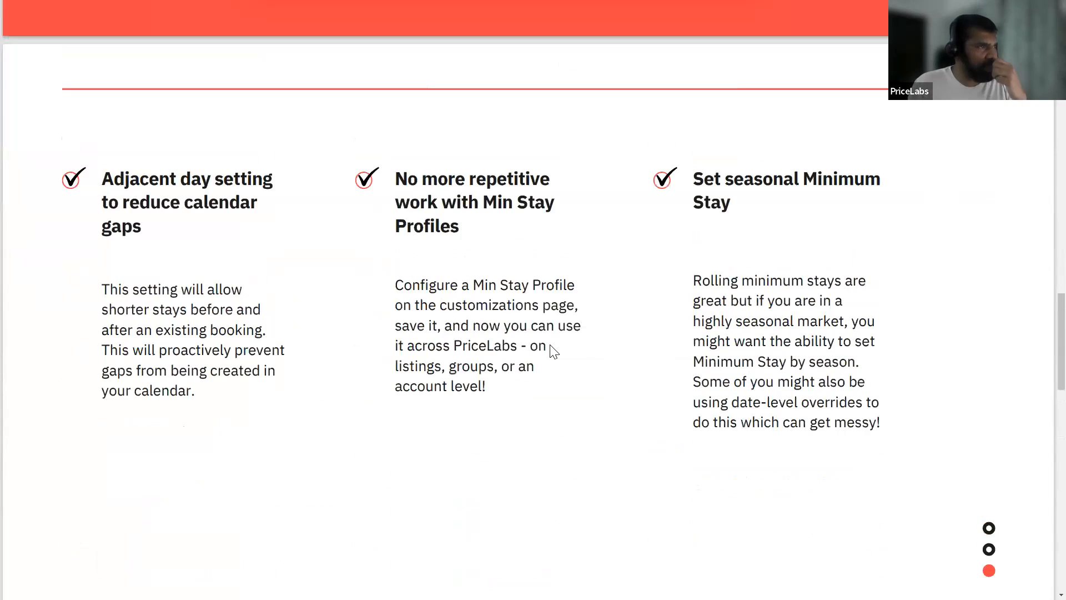
scroll(554, 348, "up", 1)
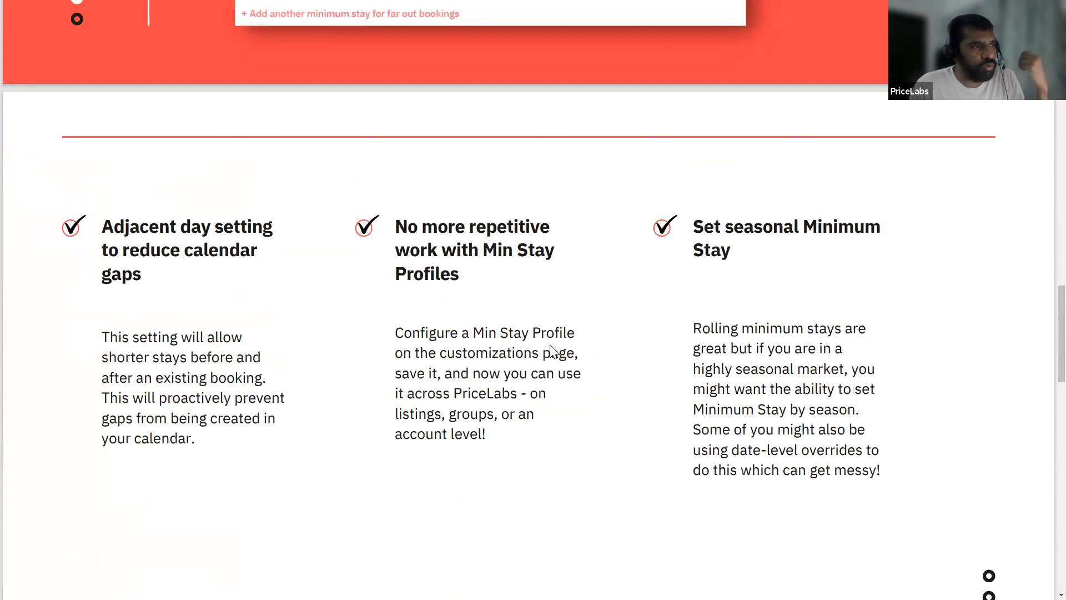
scroll(554, 350, "down", 2)
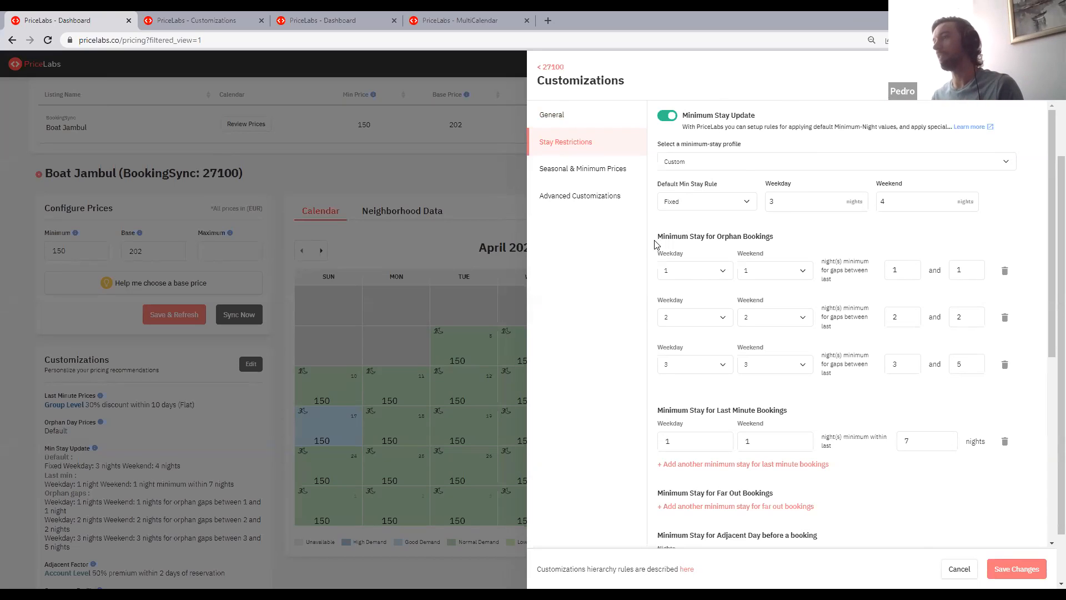
- Review the sections for orphan and last-minute bookings in the Boat Jambul listing's stay restrictions
mouse_move(658, 239)
left_mouse_down()
mouse_move(786, 238)
mouse_move(658, 239)
left_mouse_up()
left_click_drag(663, 407, 701, 410)
left_click(705, 403)
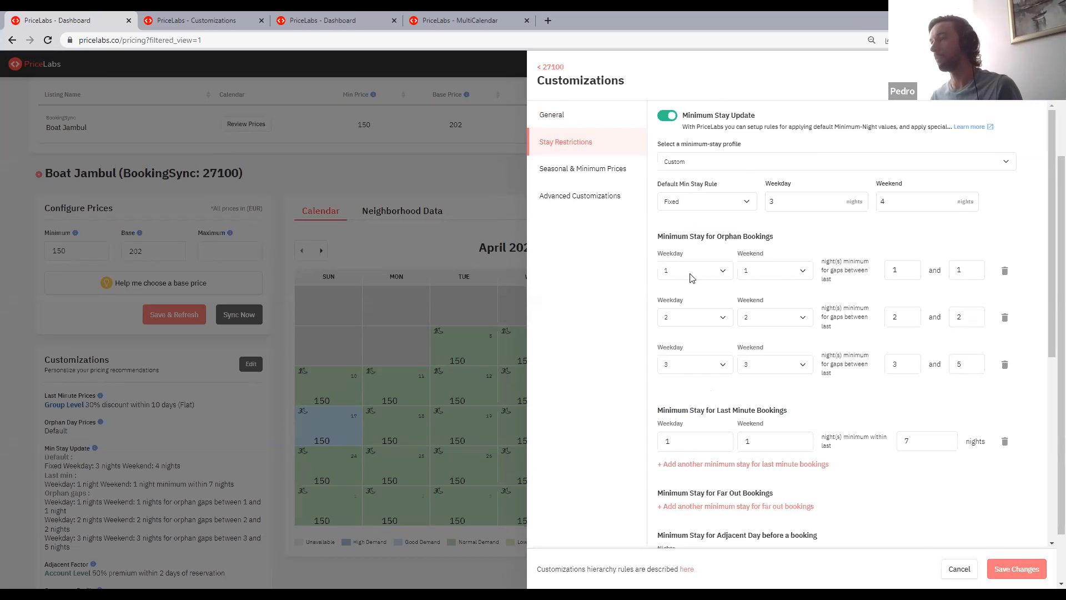
triple_click(721, 236)
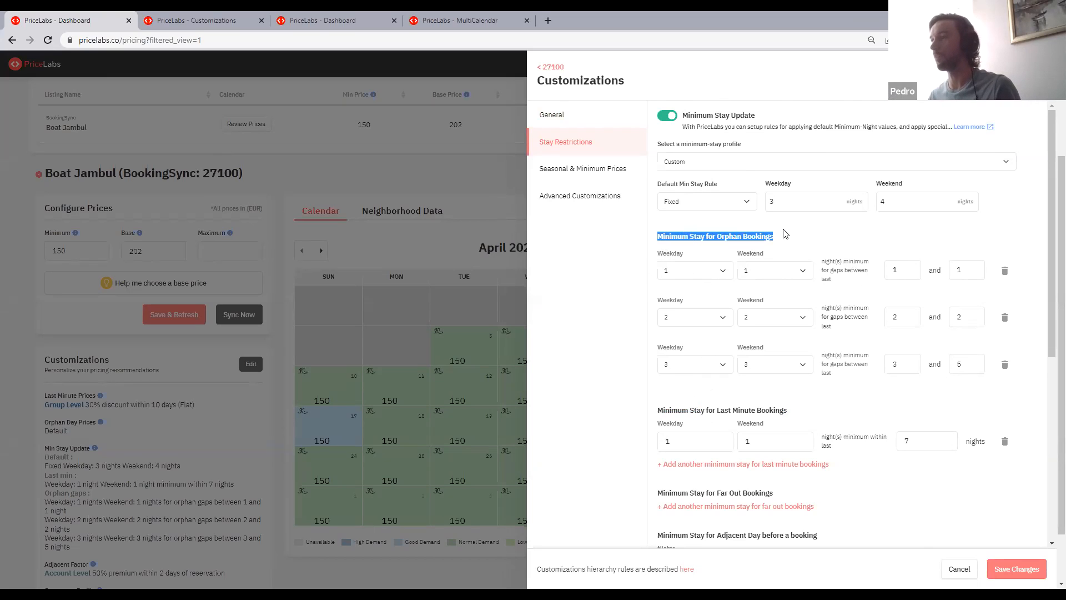
triple_click(767, 408)
left_click(832, 408)
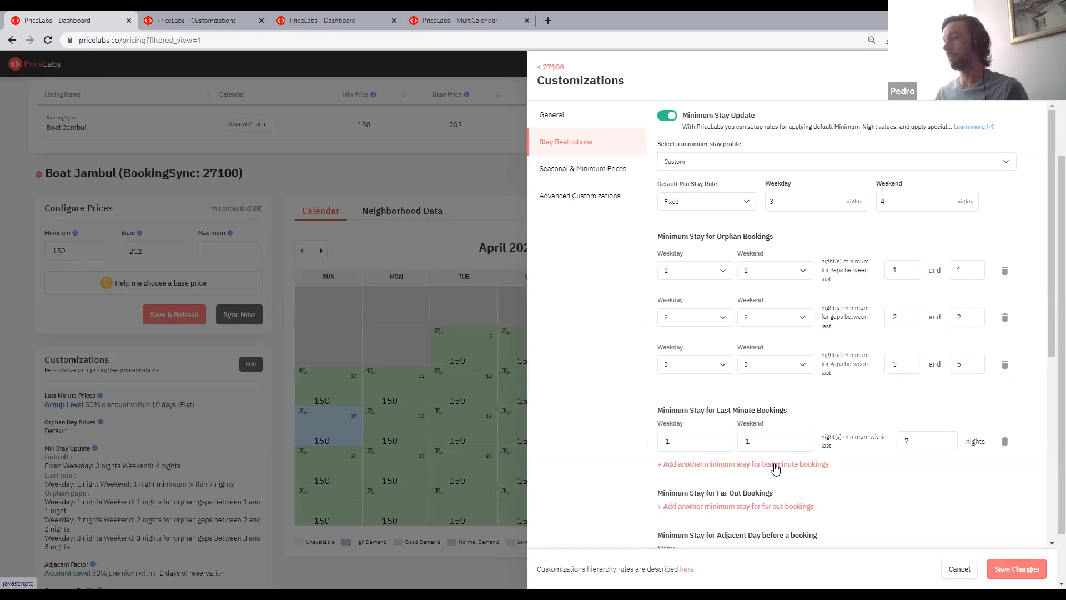
- Add two extra minimum-stay rules for last-minute bookings and delete both again
left_click(689, 465)
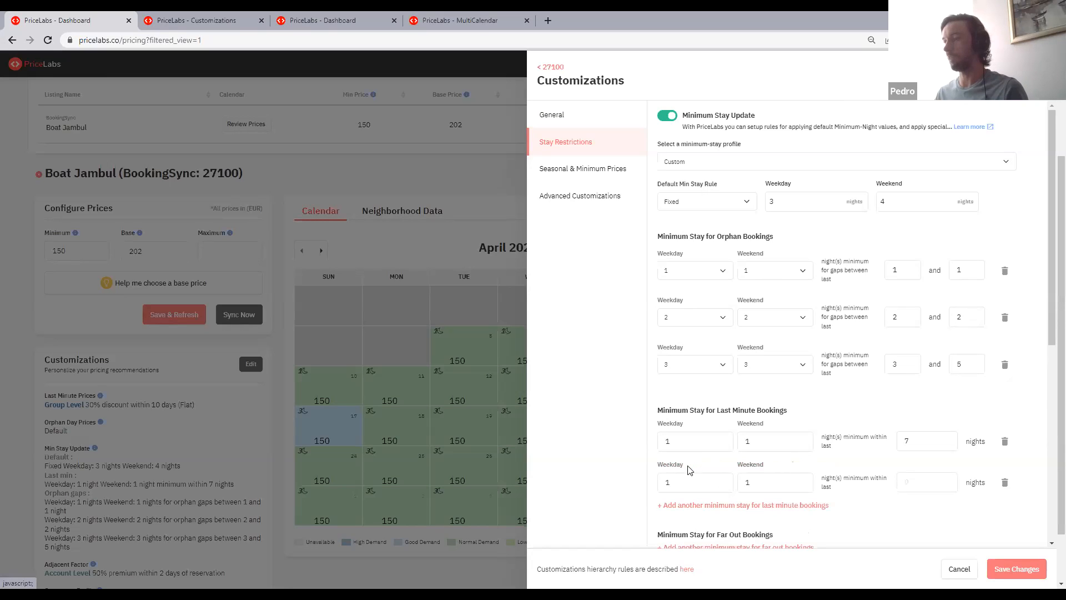
left_click(714, 507)
scroll(714, 500, "down", 2)
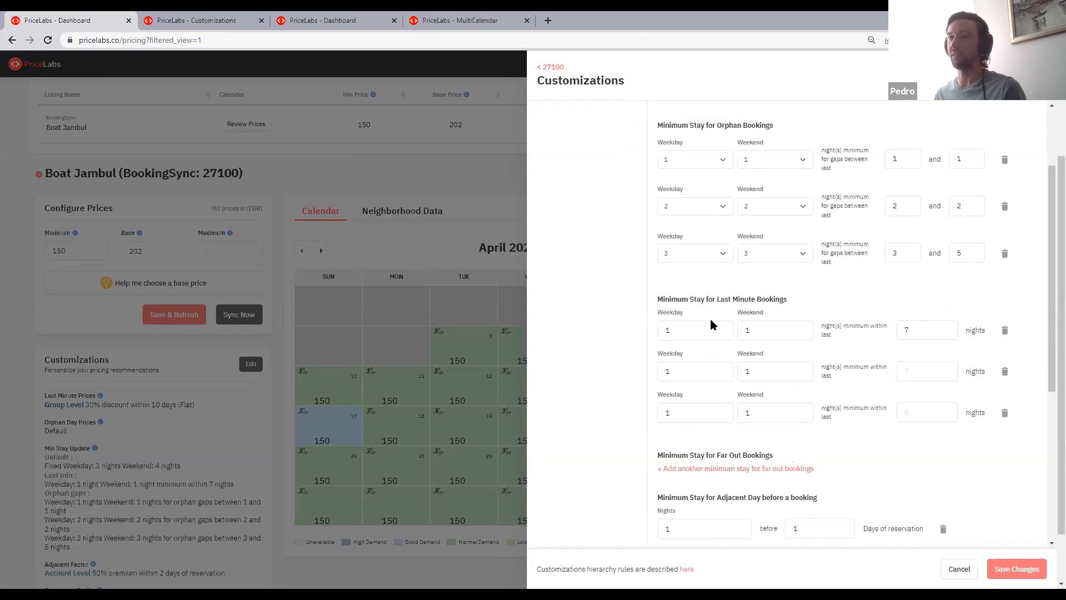
left_click(1005, 413)
left_click(1005, 371)
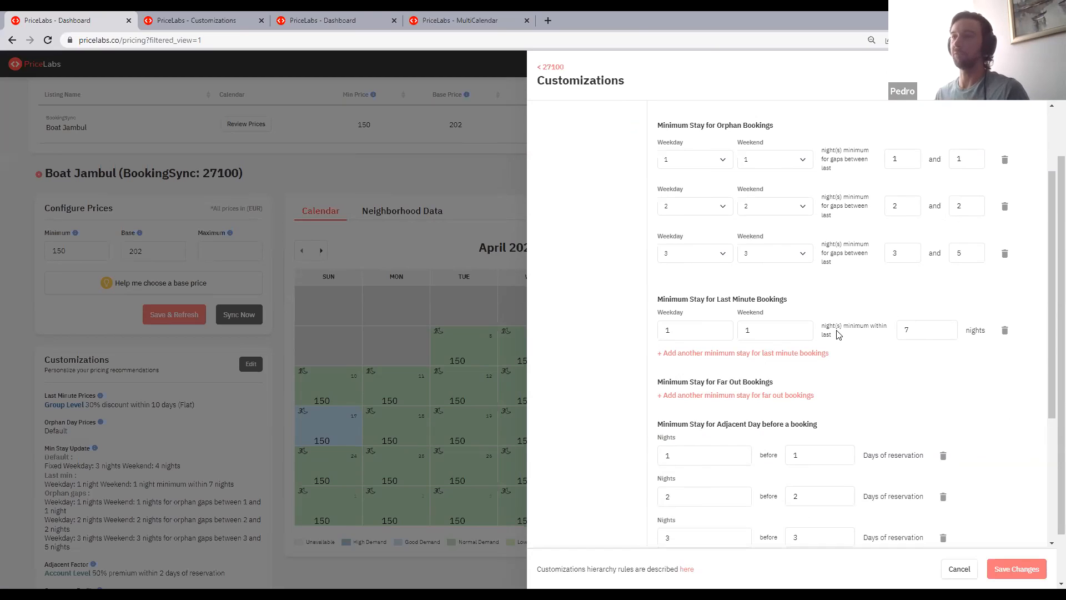
- Examine the three orphan-booking minimum-stay rules, comparing their weekday and weekend nights with their gap ranges
scroll(916, 259, "up", 1)
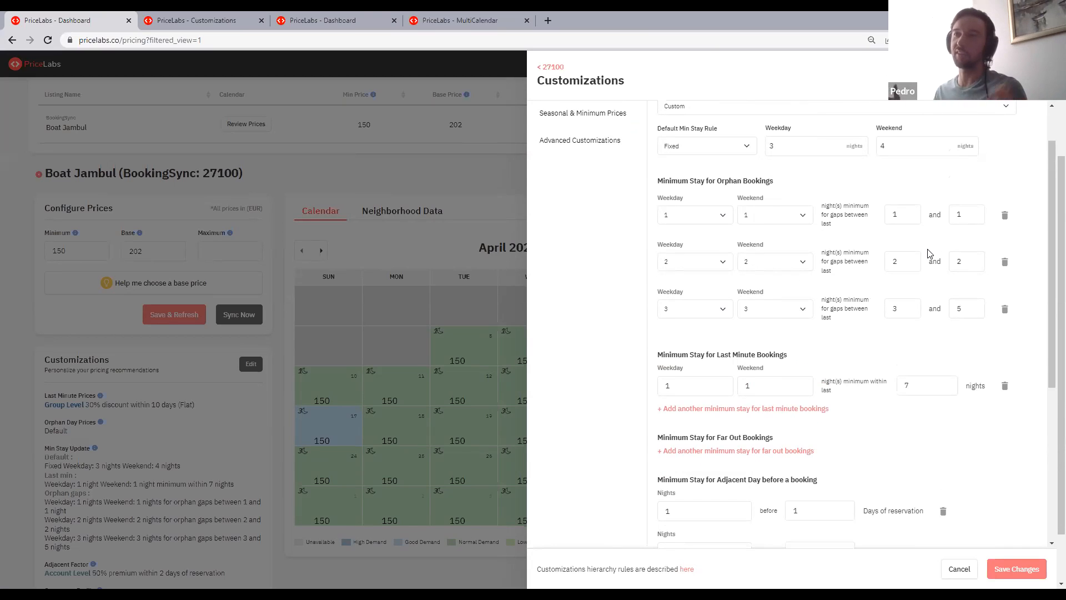
scroll(928, 255, "up", 1)
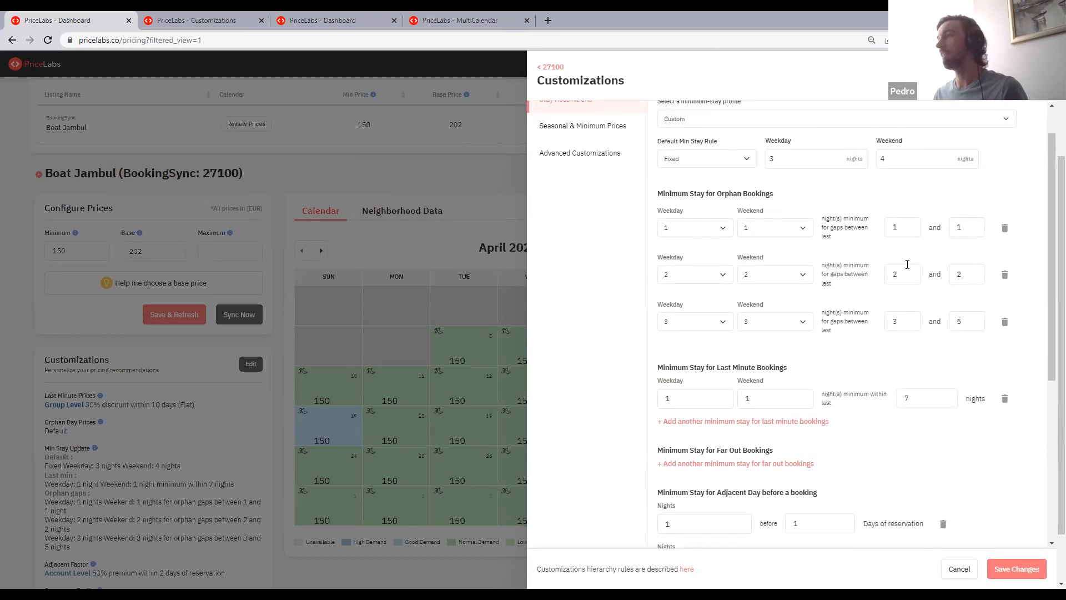
mouse_move(658, 236)
left_mouse_down()
mouse_move(770, 238)
mouse_move(666, 239)
left_mouse_up()
left_click(664, 242)
triple_click(663, 240)
left_click(661, 243)
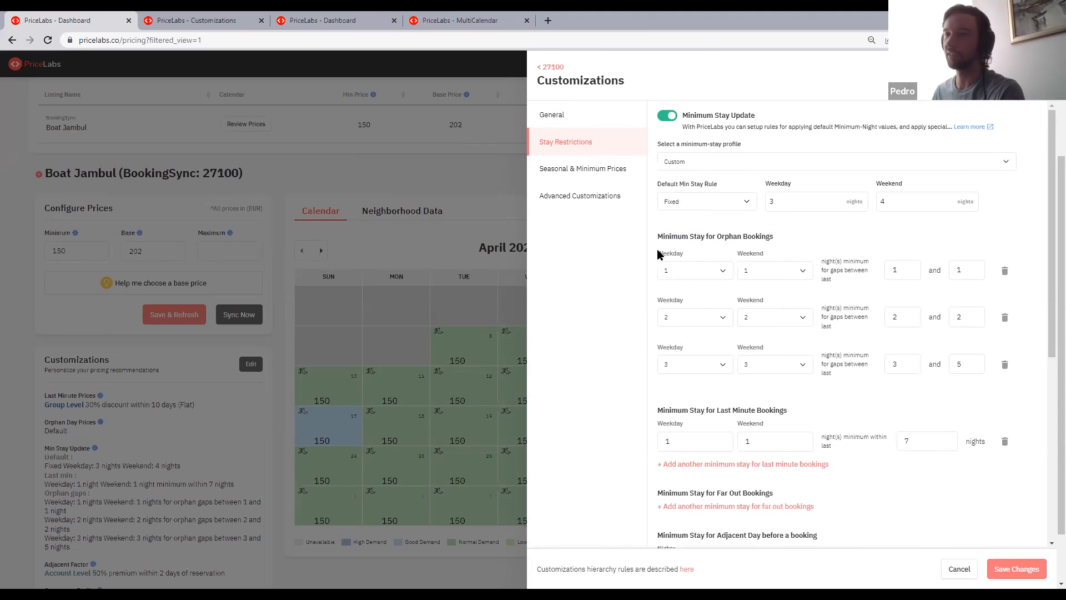
double_click(894, 269)
double_click(963, 268)
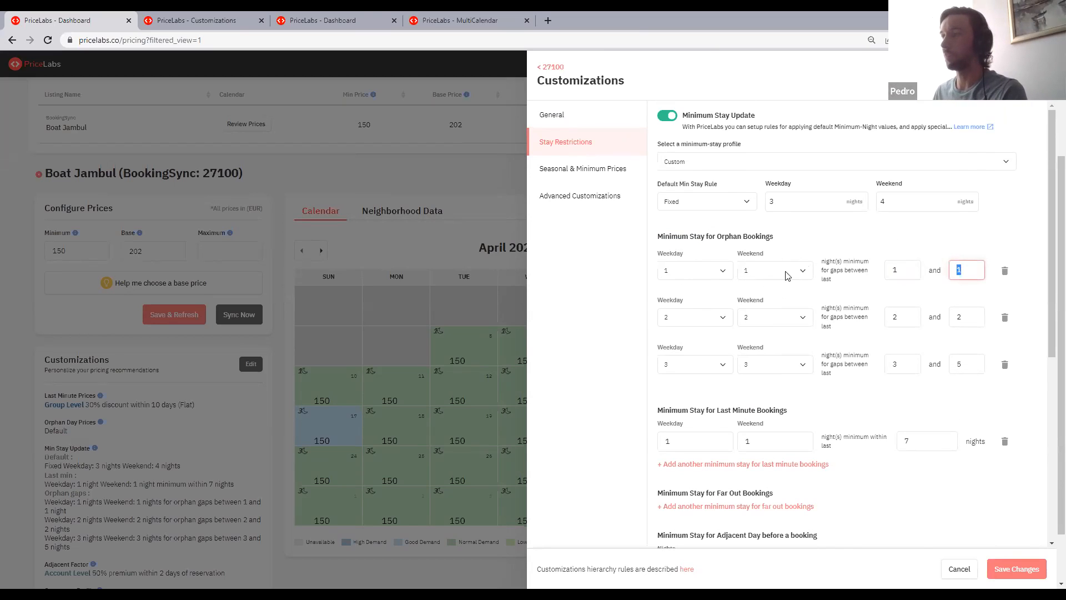
left_click(952, 317)
left_click(888, 317)
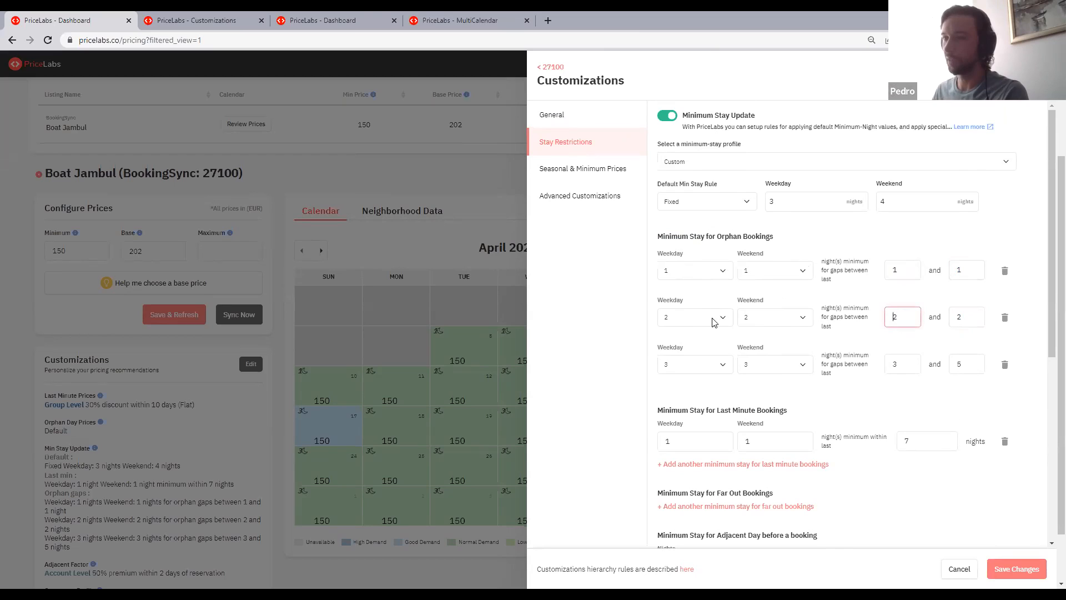
left_click(914, 361)
key("Tab")
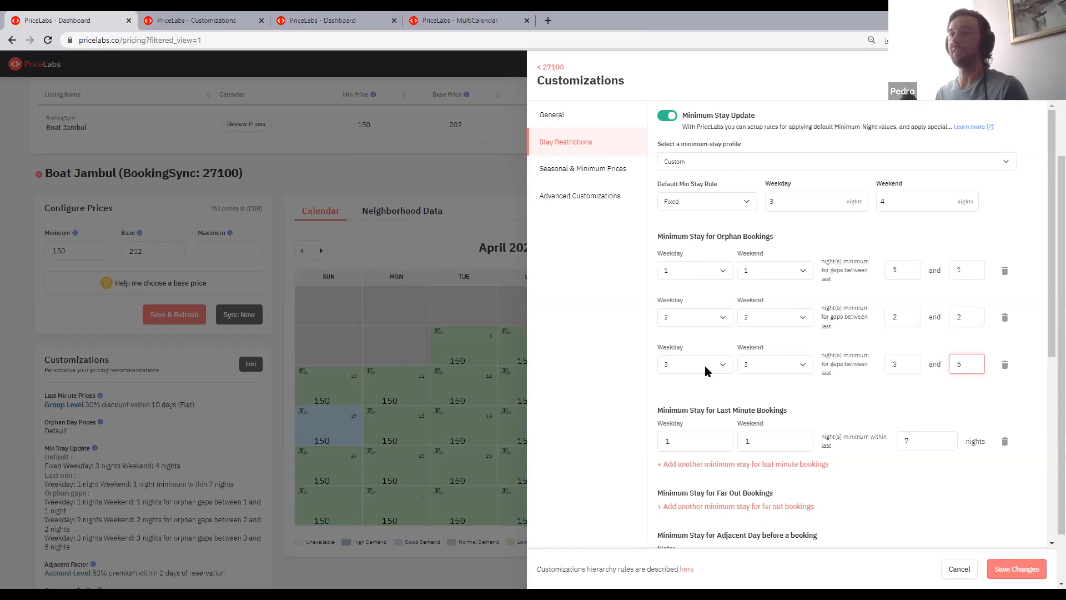
- Add a second last-minute booking rule with a minimum of 3 weekday and 3 weekend nights within the last 15 nights
scroll(722, 357, "down", 3)
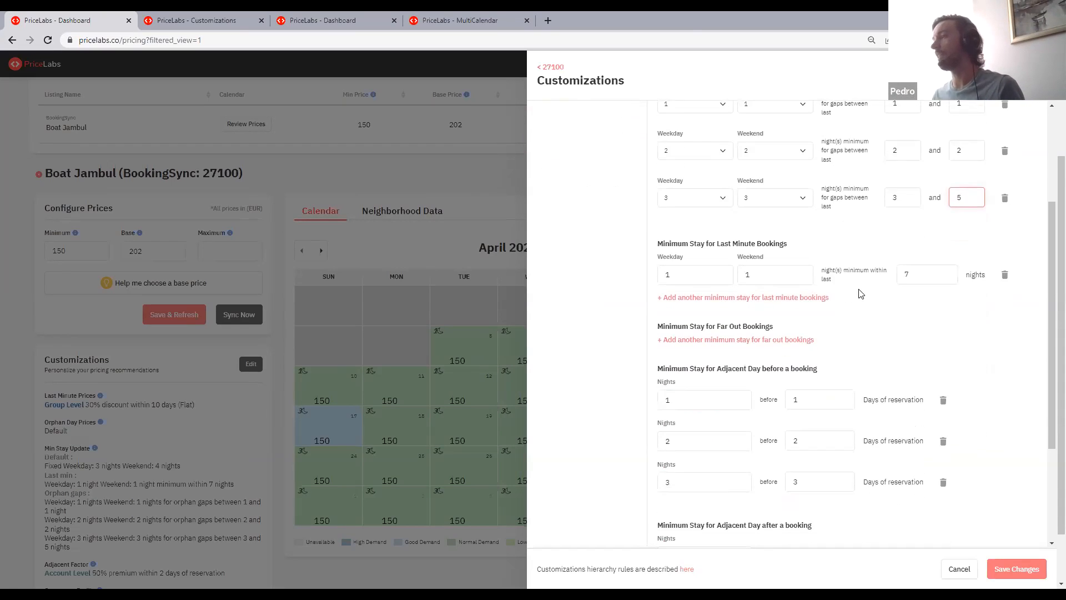
scroll(860, 293, "down", 2)
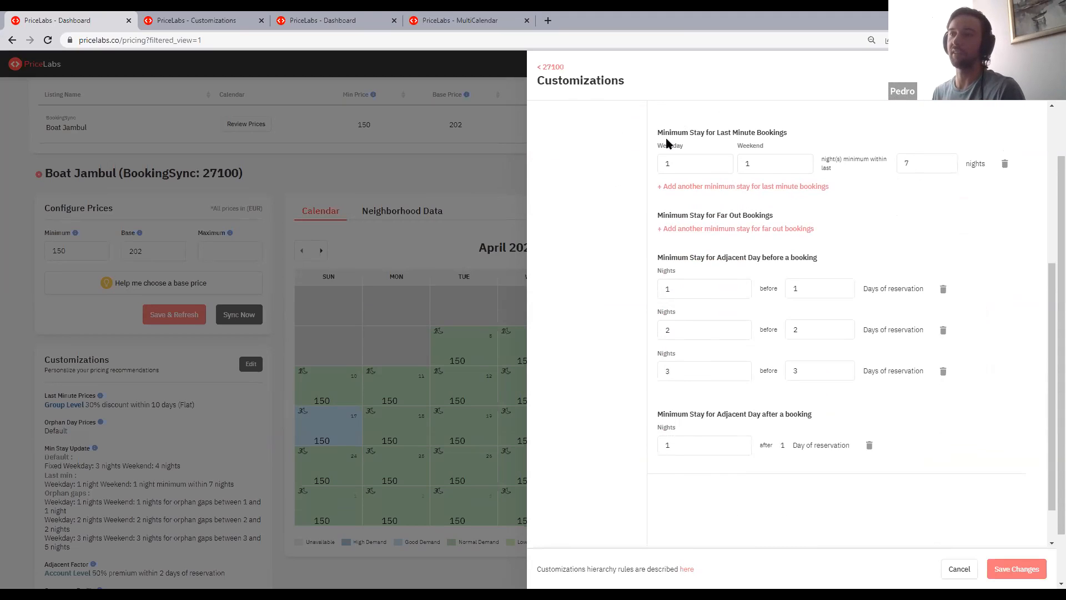
left_click_drag(669, 134, 847, 147)
left_click(824, 129)
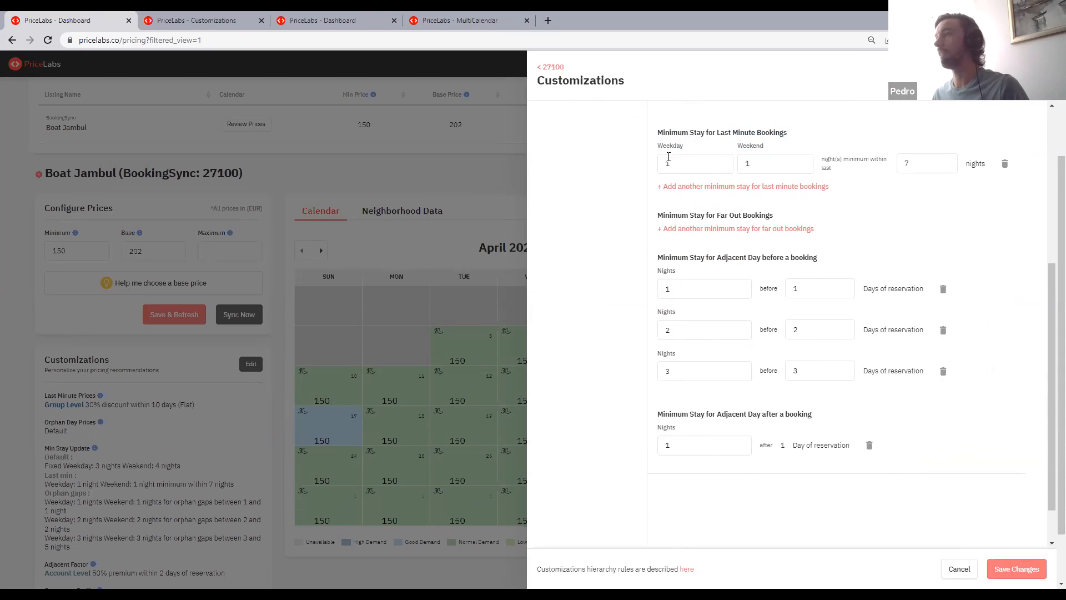
left_click(905, 163)
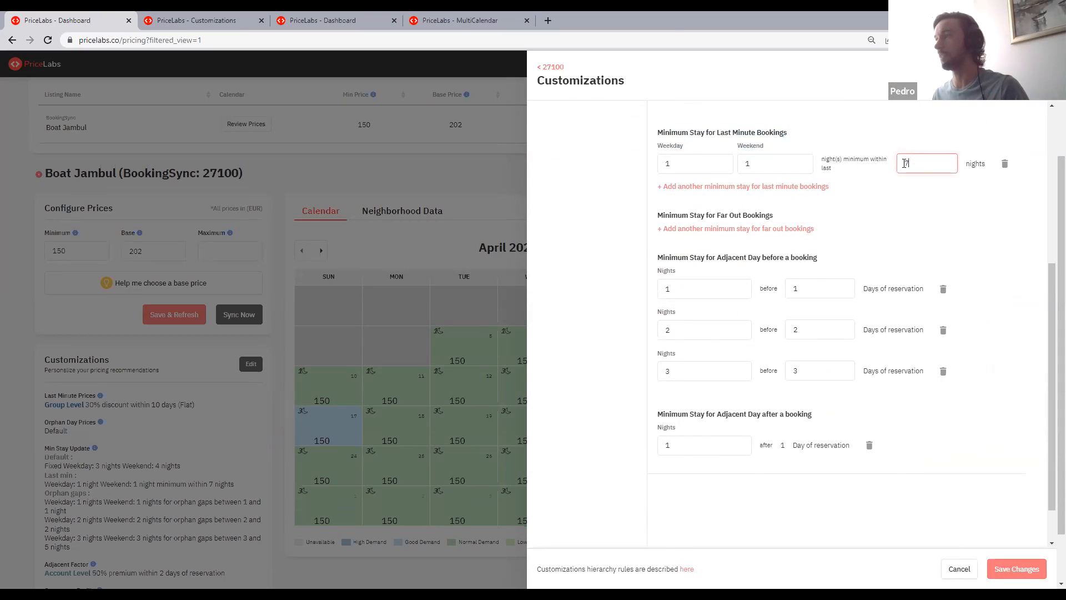
left_click(776, 188)
left_click(938, 203)
double_click(660, 210)
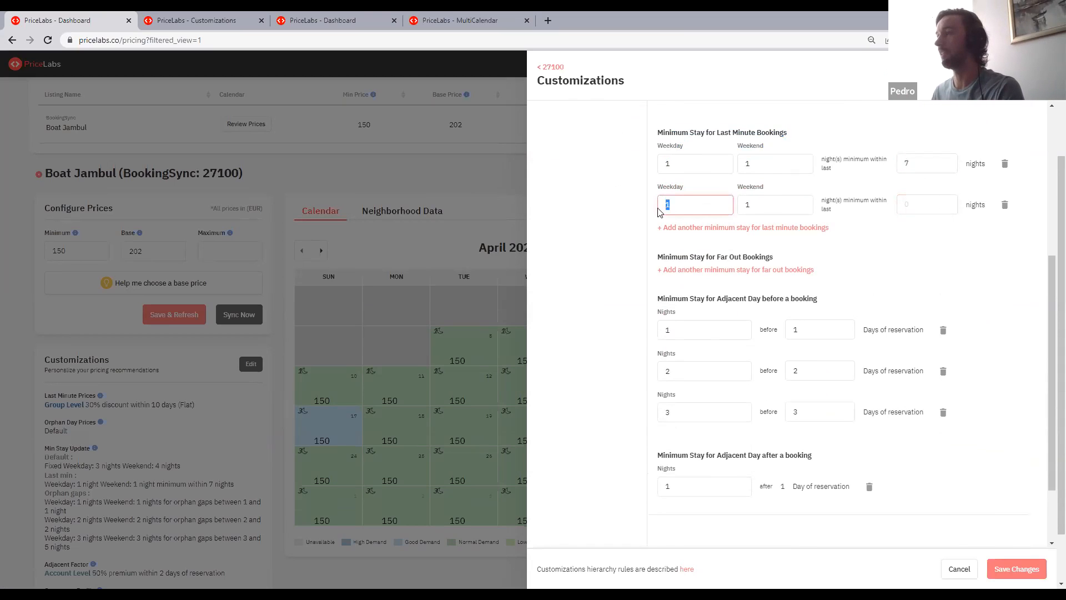
type("3")
left_click_drag(768, 207, 722, 206)
type("3")
left_click(928, 206)
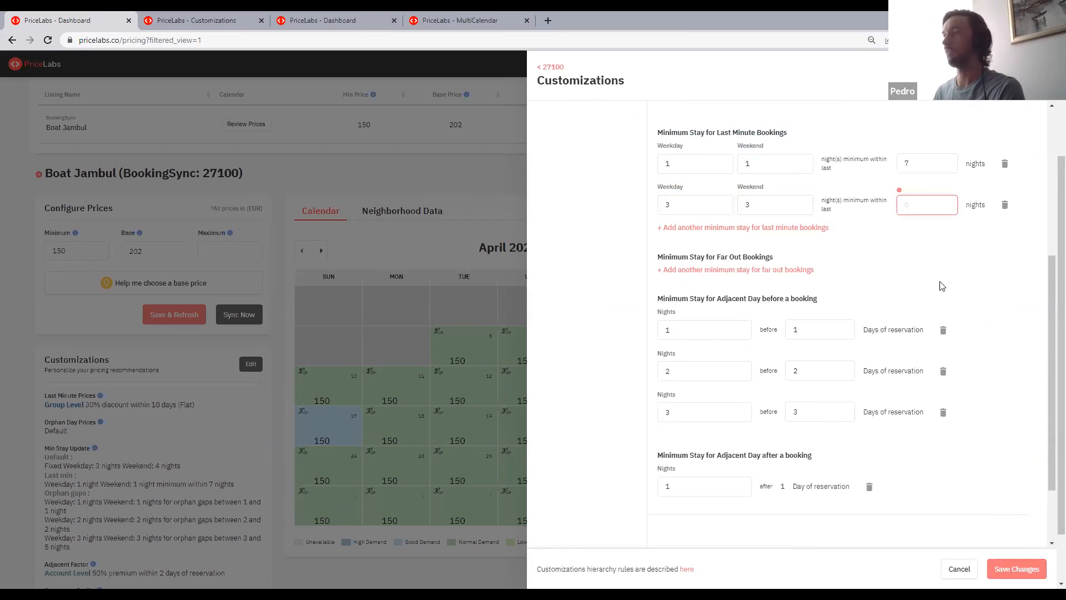
type("15")
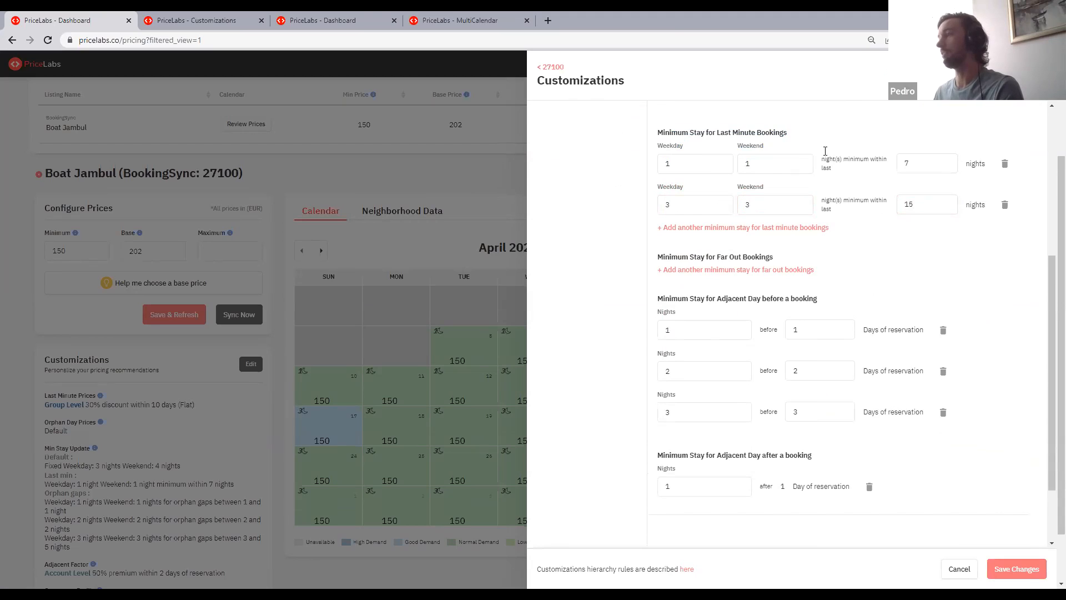
- Review the minimum-stay sections for far out bookings and for adjacent days before and after a booking
left_click_drag(683, 255, 789, 256)
left_click(804, 257)
scroll(845, 272, "down", 1)
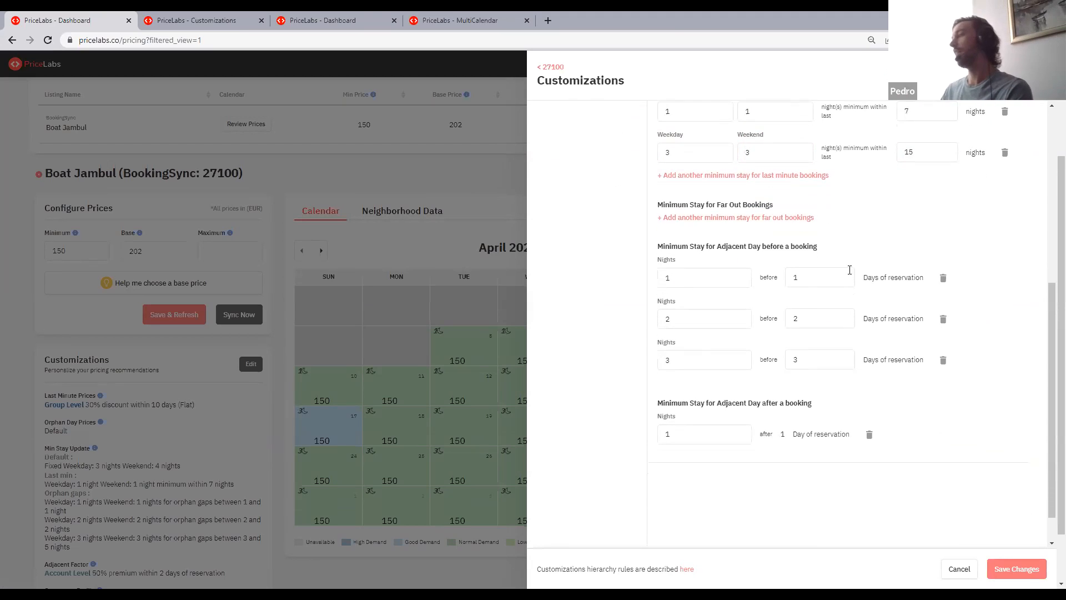
left_click_drag(657, 243, 819, 245)
mouse_move(829, 245)
left_mouse_down()
mouse_move(657, 245)
mouse_move(843, 237)
left_mouse_up()
left_click(833, 243)
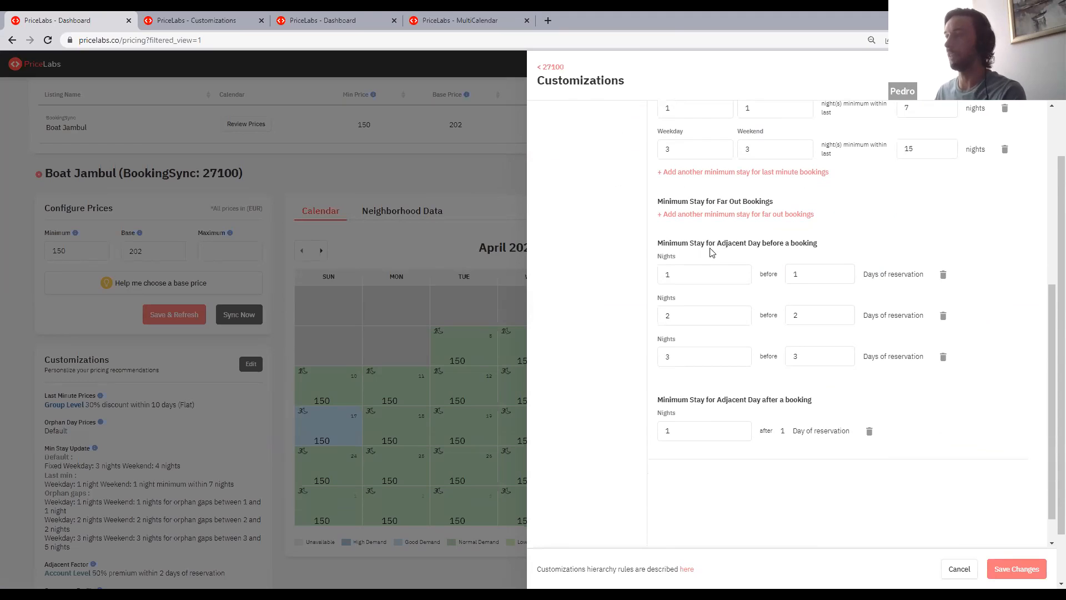
left_click_drag(655, 244, 817, 249)
left_click(825, 249)
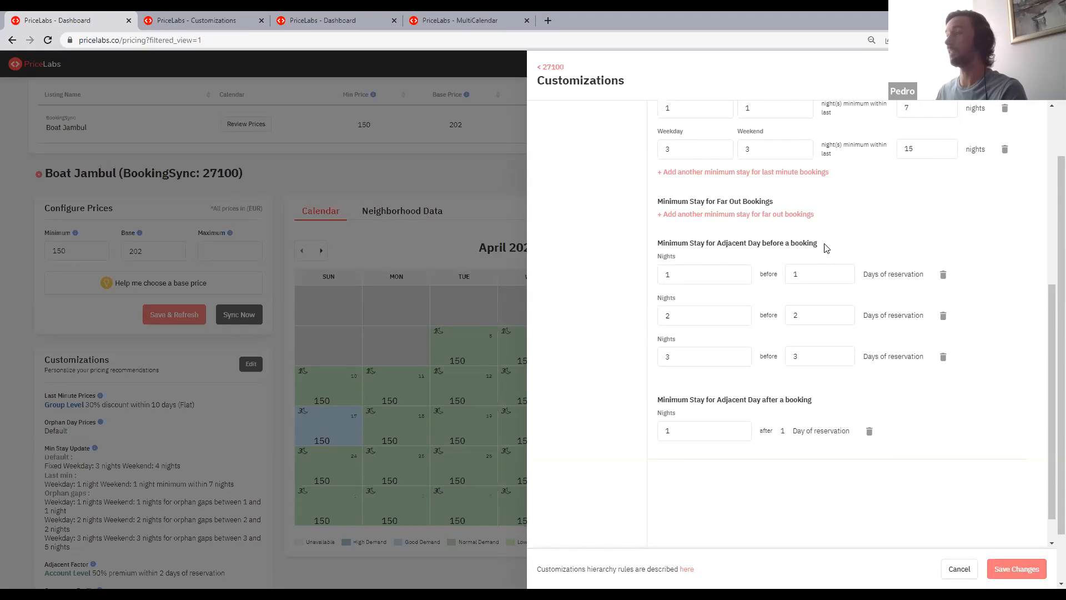
left_click_drag(825, 248, 716, 243)
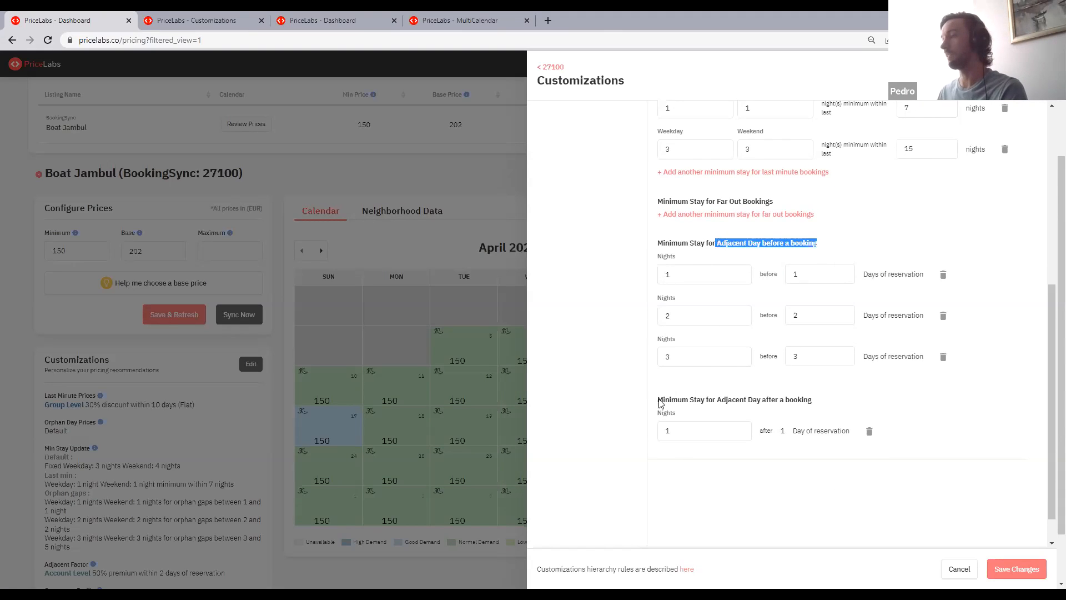
left_click_drag(660, 403, 816, 405)
left_click(840, 405)
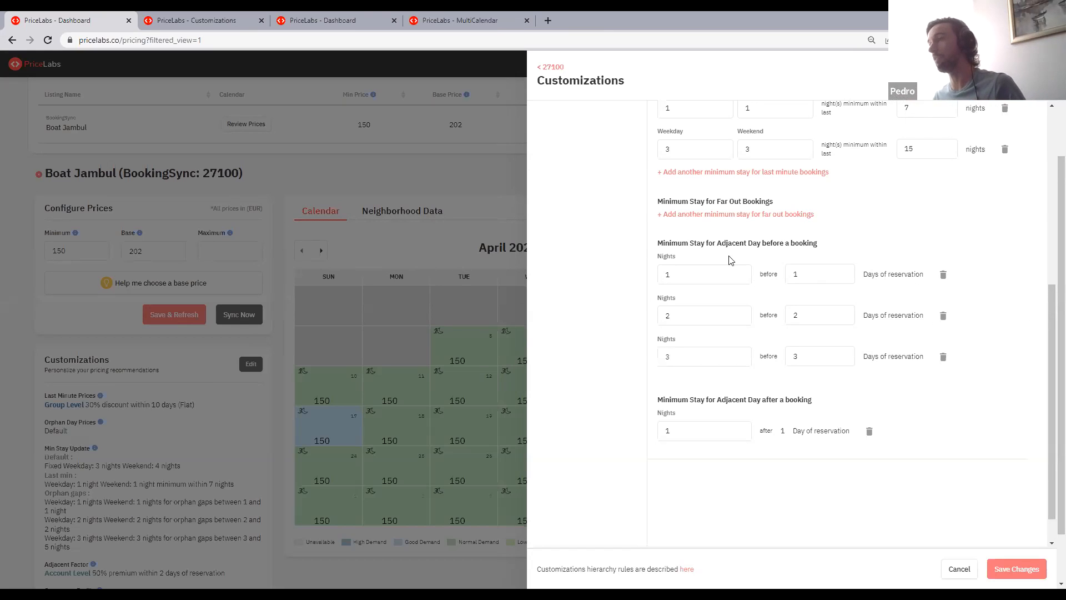
- Examine the nights and days-of-reservation values in the three rules for adjacent days before a booking
left_click_drag(656, 244, 691, 246)
left_click(686, 247)
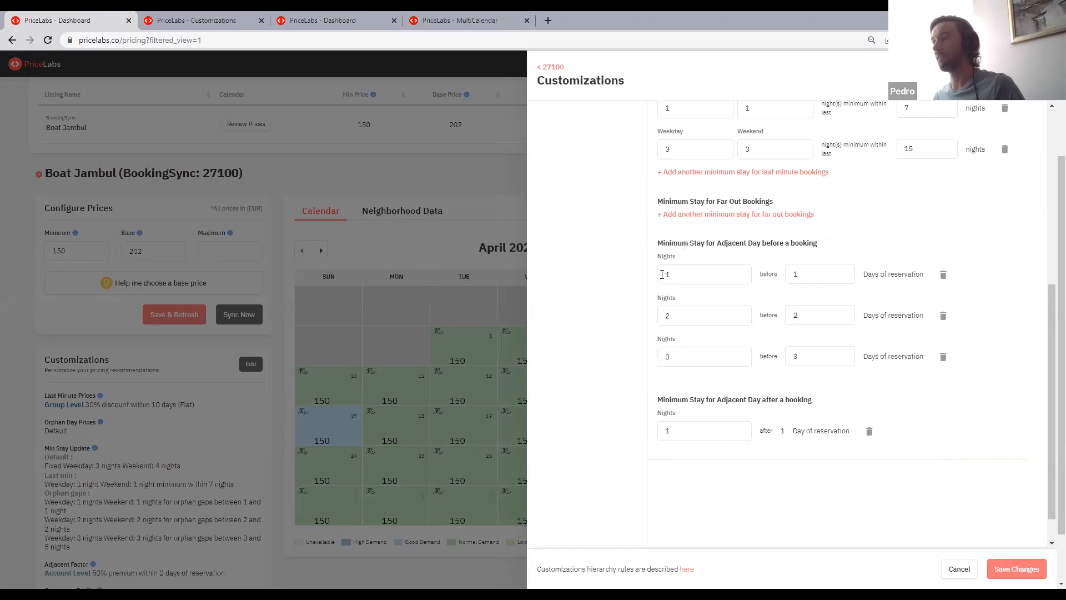
left_click(821, 271)
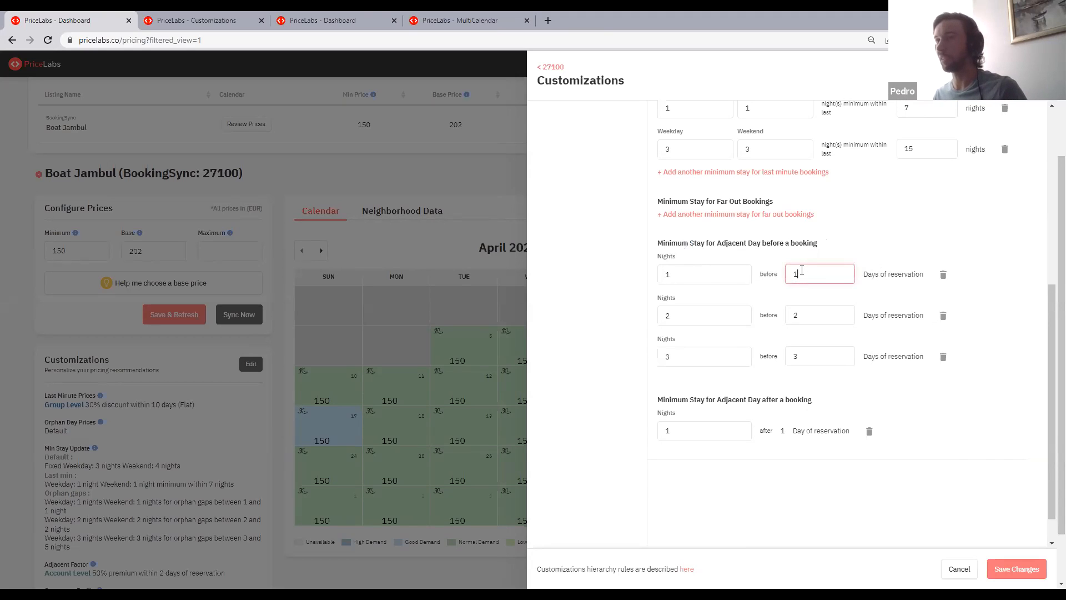
left_click_drag(669, 275, 639, 278)
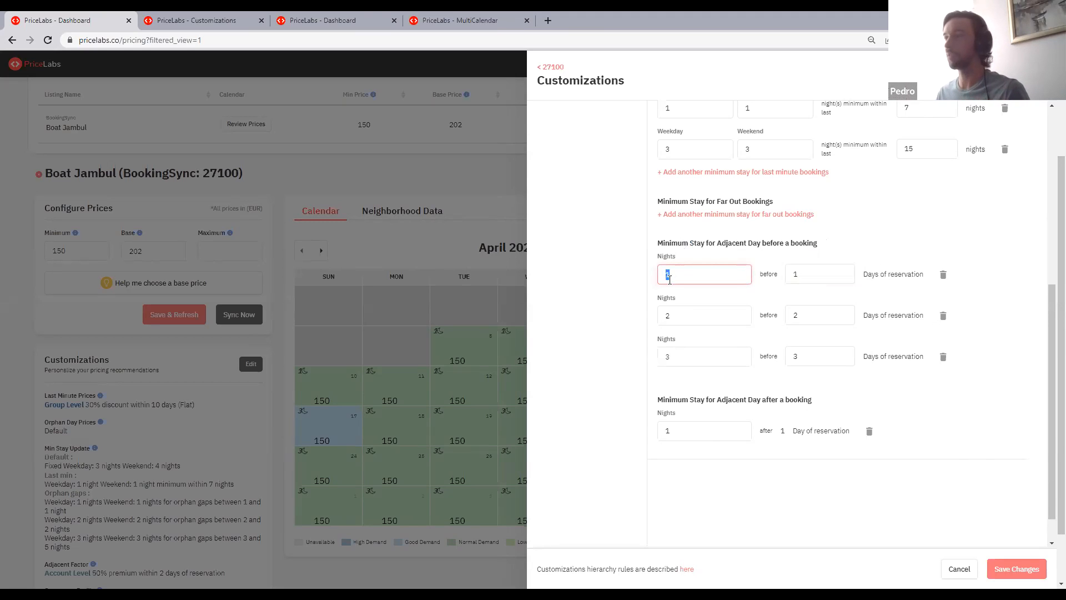
left_click_drag(669, 316, 837, 334)
left_click(812, 317)
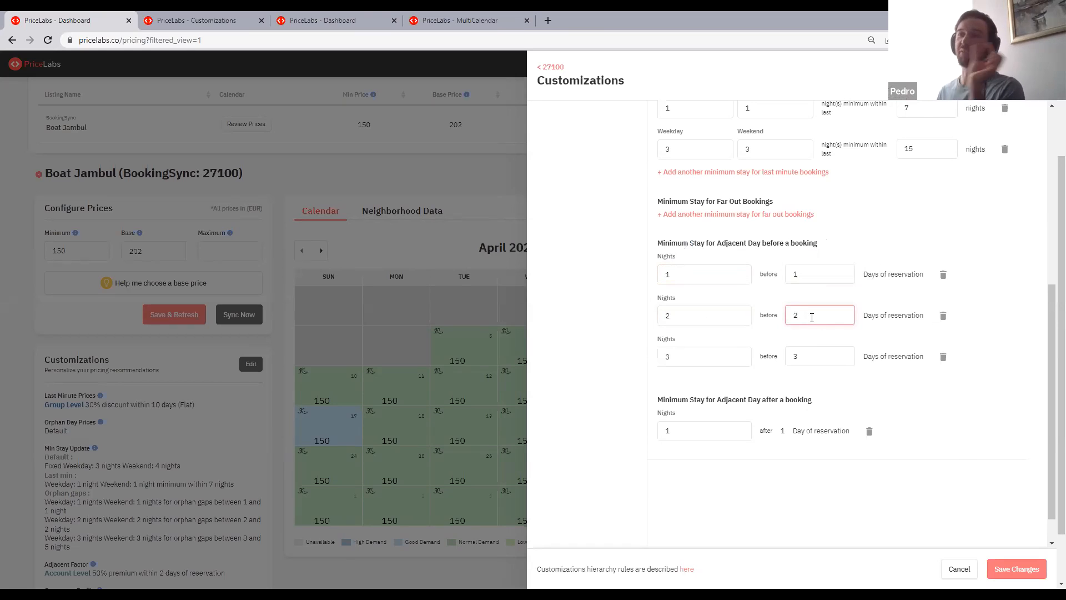
left_click(723, 356)
left_click(842, 361)
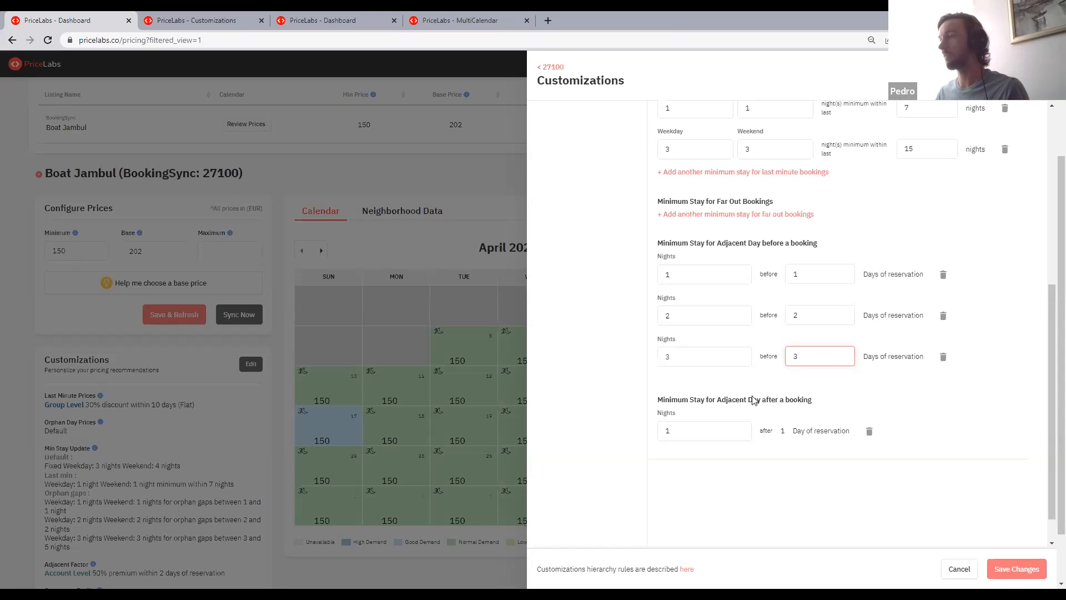
- Examine the nights and day-of-reservation values in the minimum-stay rule for the adjacent day after a booking
mouse_move(661, 406)
left_mouse_down()
mouse_move(838, 402)
mouse_move(662, 406)
left_mouse_up()
left_click(834, 405)
left_click(663, 416)
left_click_drag(649, 396, 750, 400)
left_click(707, 412)
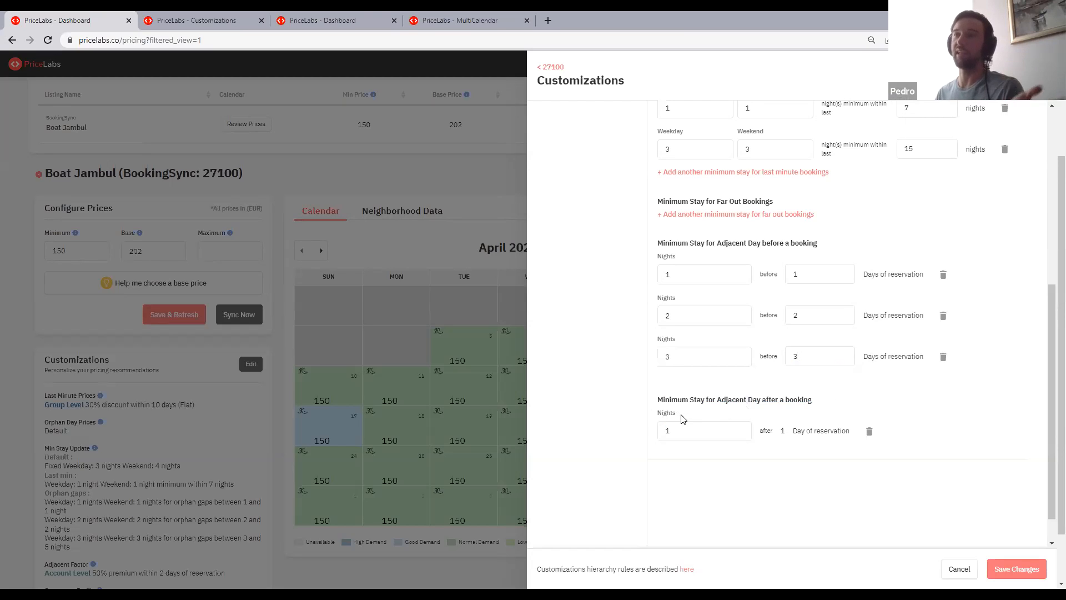
left_click_drag(678, 419, 646, 402)
left_click(657, 401)
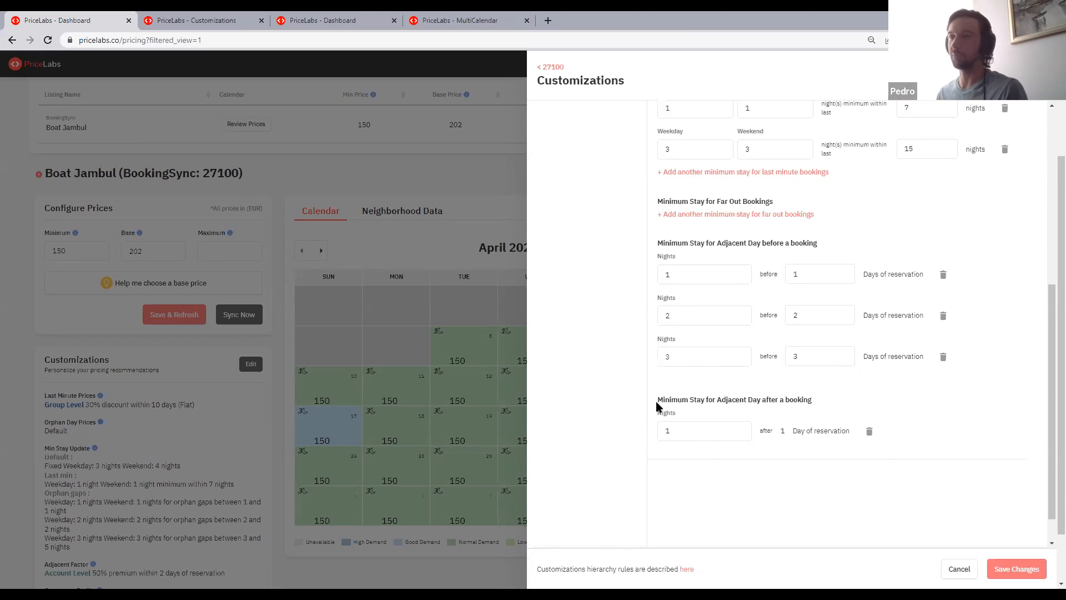
mouse_move(809, 400)
left_mouse_down()
mouse_move(702, 401)
mouse_move(821, 407)
mouse_move(661, 398)
mouse_move(814, 407)
left_mouse_up()
left_click(821, 407)
left_click(657, 409)
left_click(823, 411)
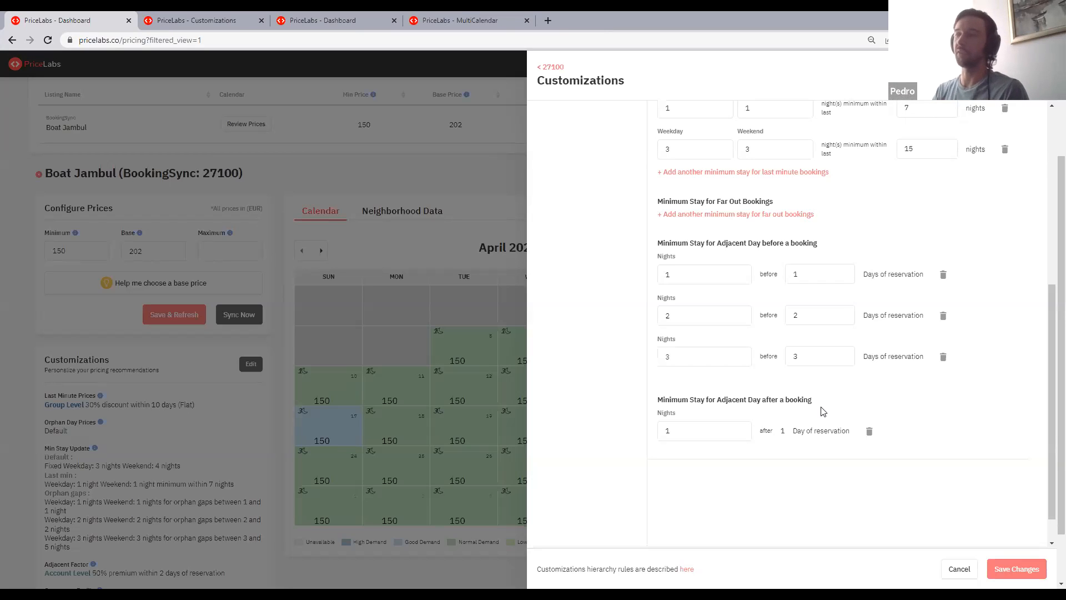
left_click_drag(781, 432, 852, 437)
left_click(847, 438)
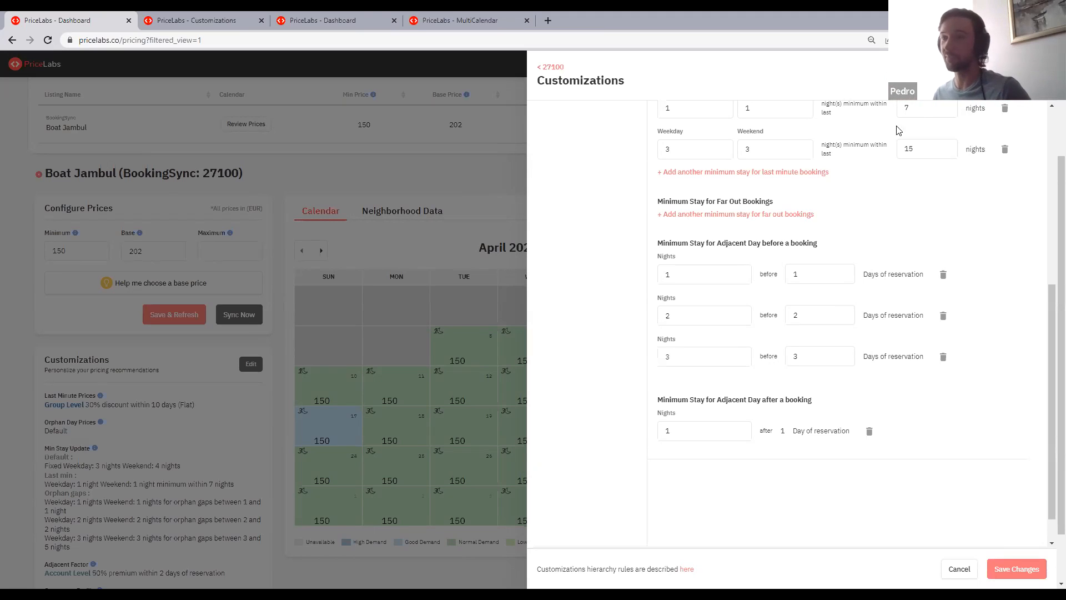
- Review the default minimum stay and the orphan and last-minute booking rules in the stay restrictions
scroll(841, 224, "up", 1)
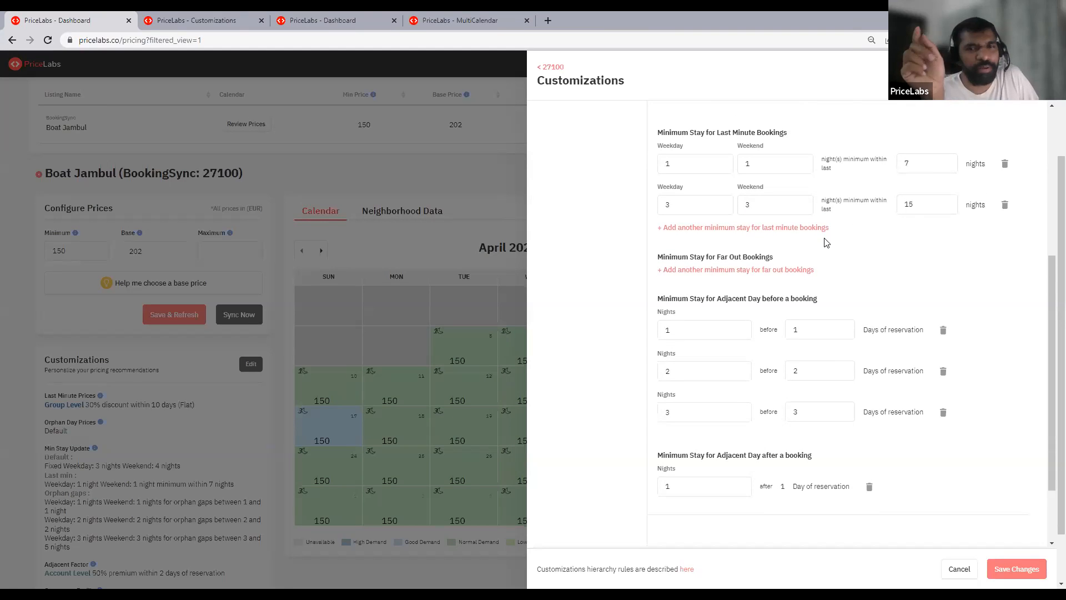
scroll(891, 169, "up", 2)
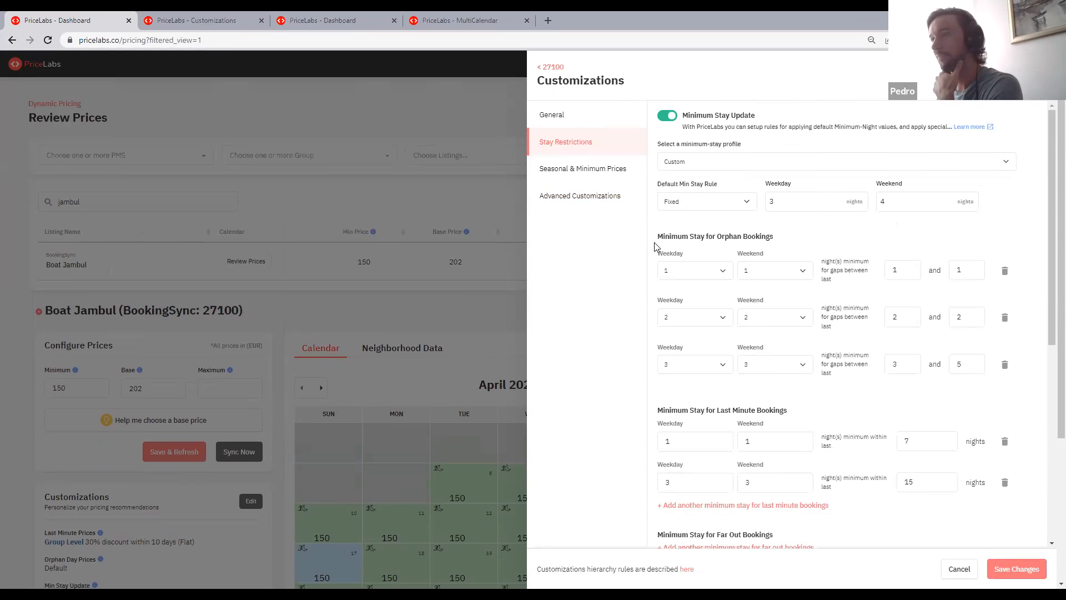
left_click(626, 199)
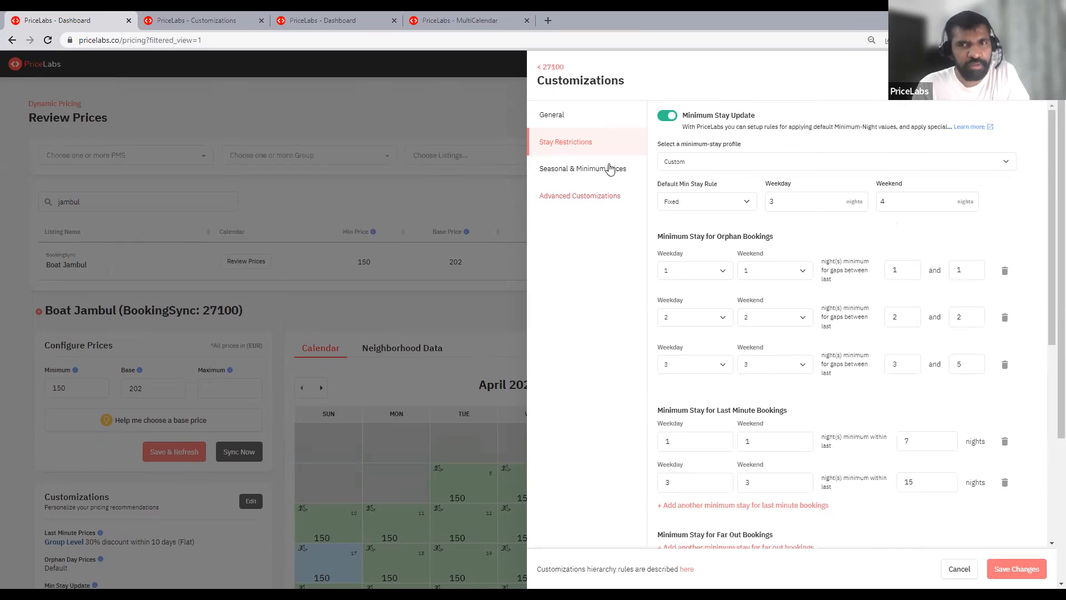
left_click(588, 142)
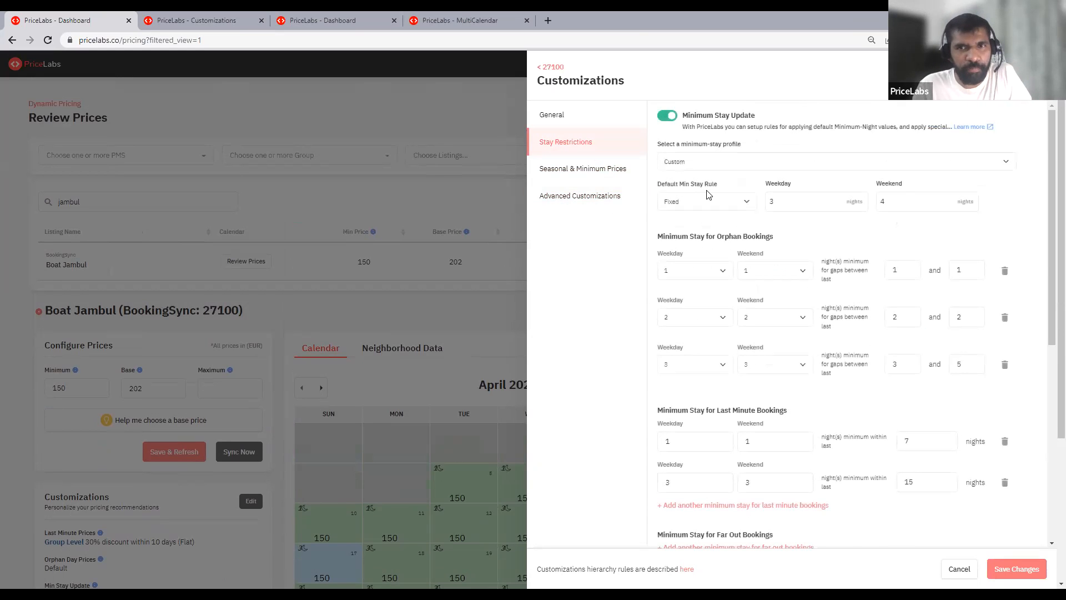
scroll(708, 194, "down", 1)
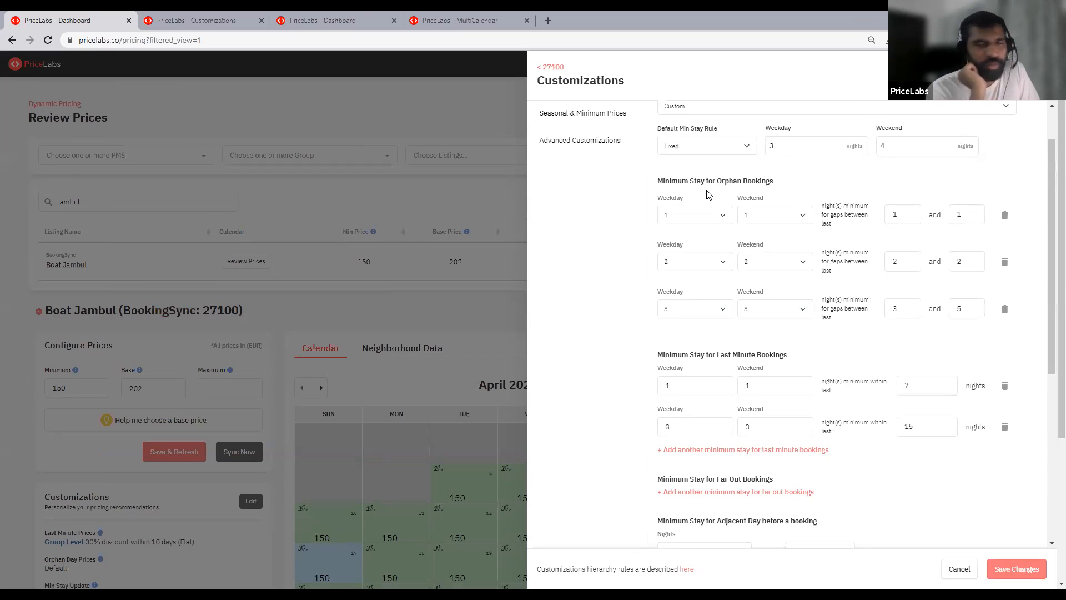
scroll(615, 216, "up", 1)
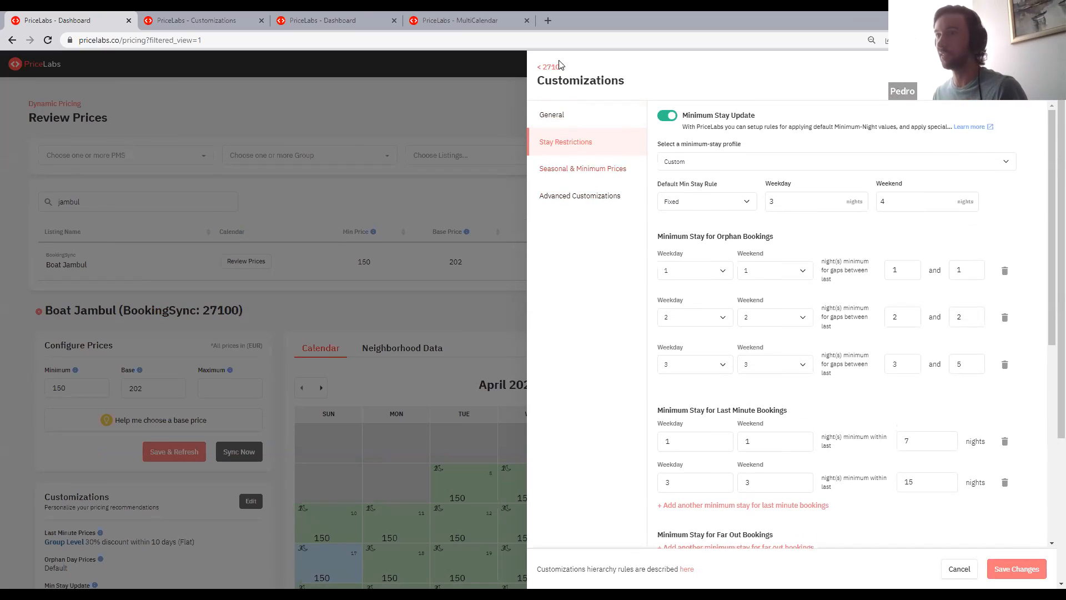
- Enable the Weekend Days customization and set the weekend to Wednesday and Thursday instead of Friday and Saturday
left_click(579, 198)
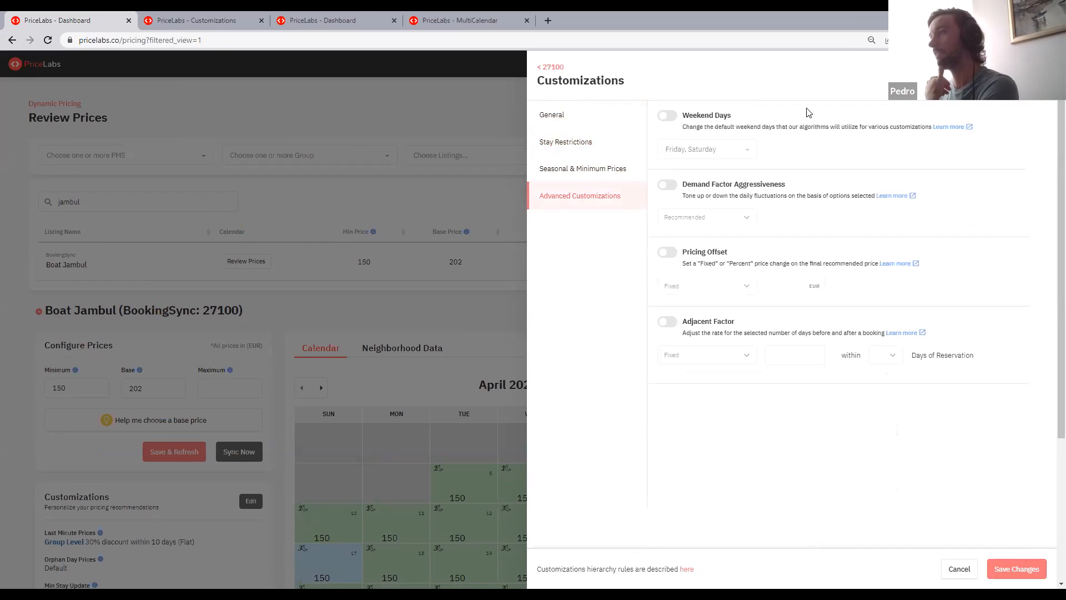
left_click(673, 116)
left_click_drag(684, 114, 759, 115)
left_click(748, 116)
left_click_drag(684, 114, 728, 116)
left_click(696, 128)
left_click(697, 149)
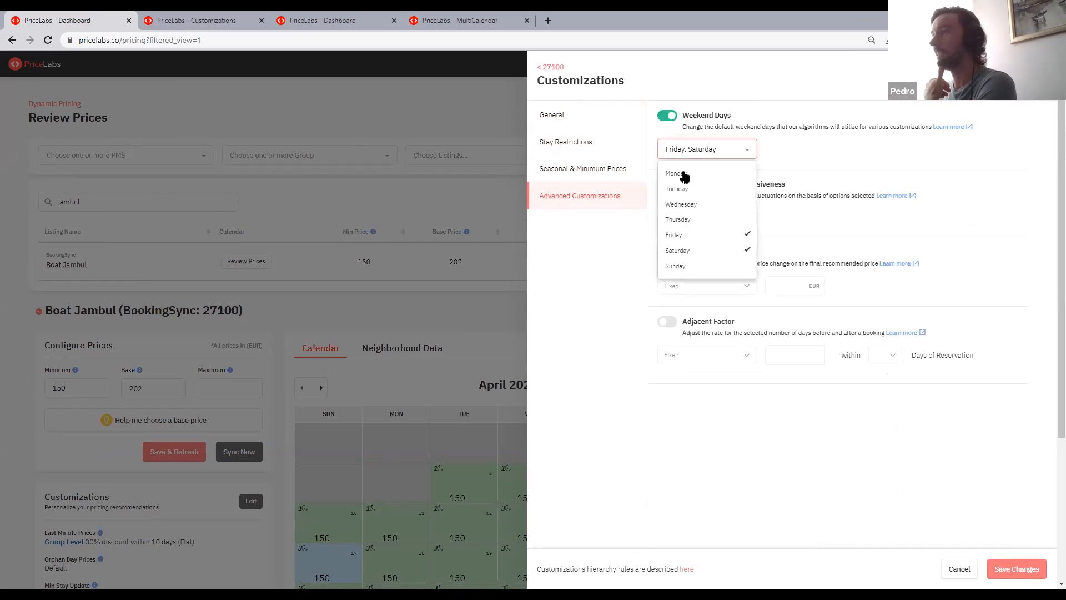
left_click(730, 235)
left_click(716, 251)
left_click(705, 204)
left_click(698, 220)
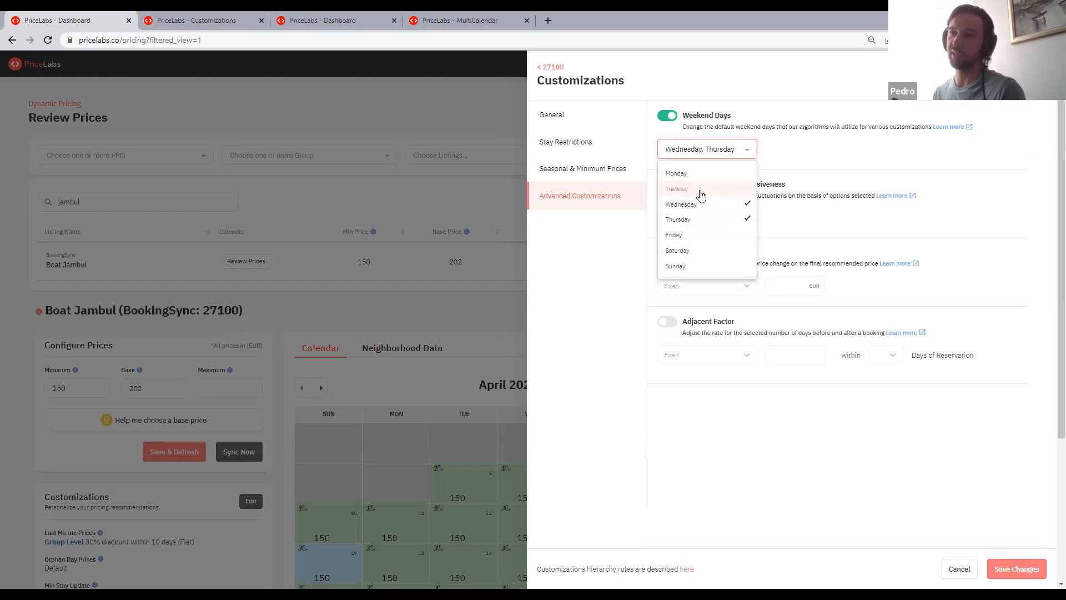
left_click(669, 143)
- Compare the weekday and weekend fields of the minimum-stay rules with the Weekend Days customization
left_click(555, 148)
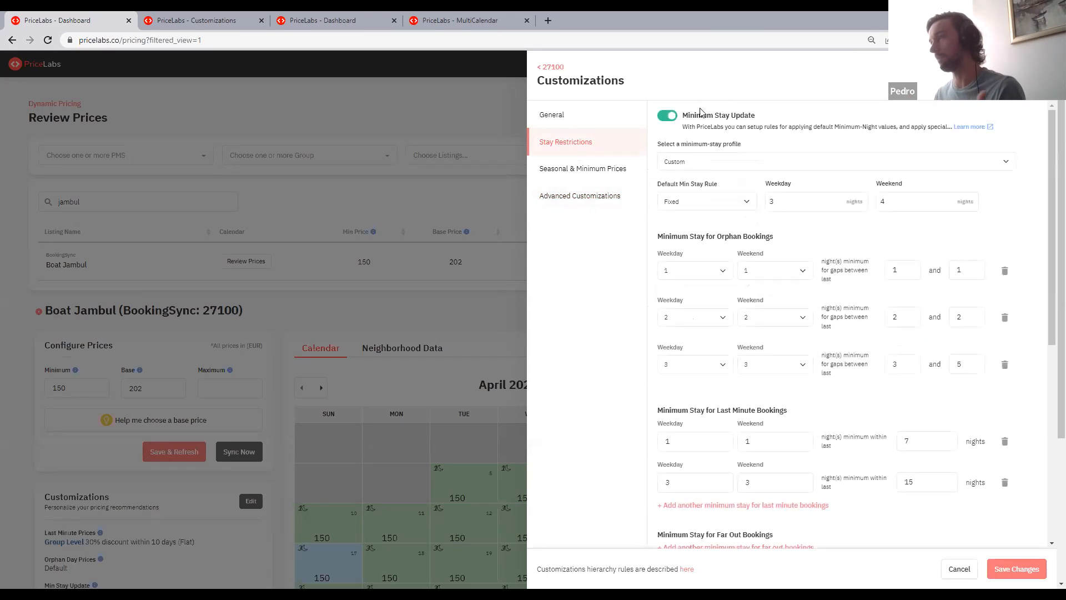
left_click_drag(690, 118, 745, 116)
left_click(748, 118)
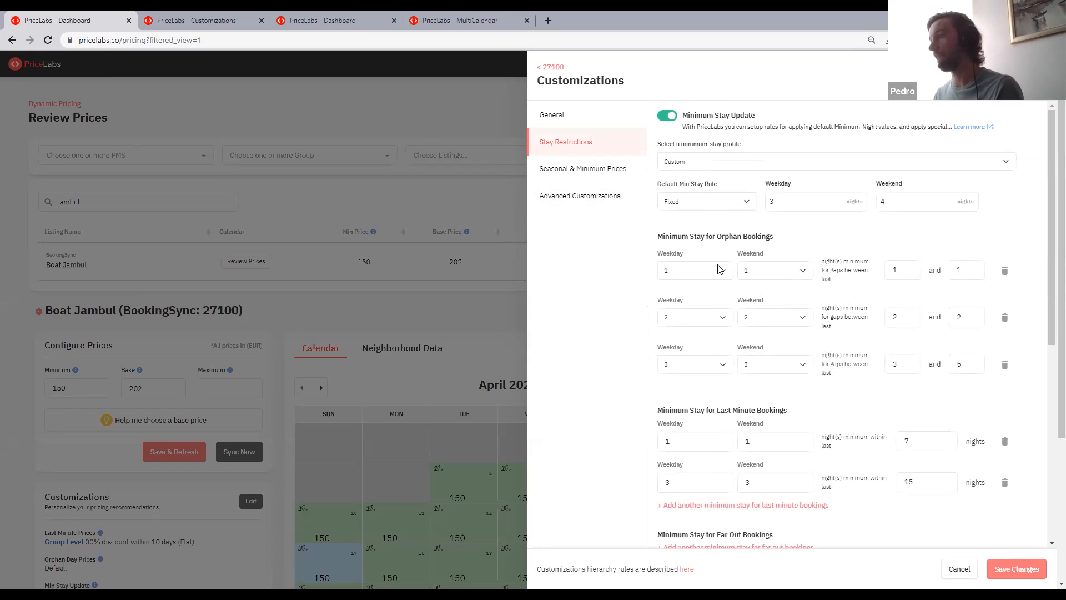
left_click_drag(660, 254, 684, 253)
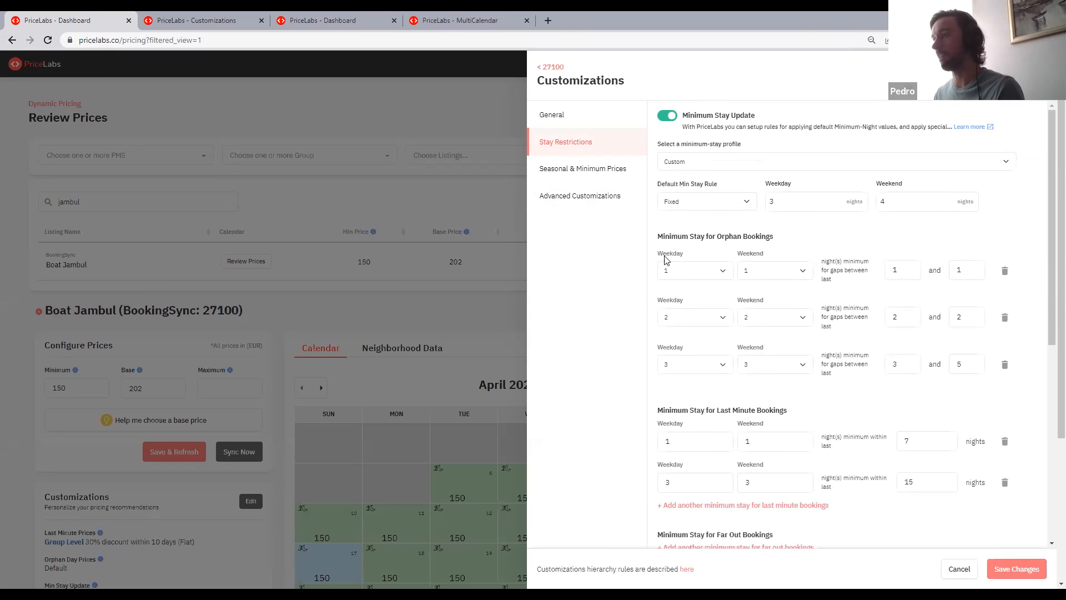
left_click(590, 198)
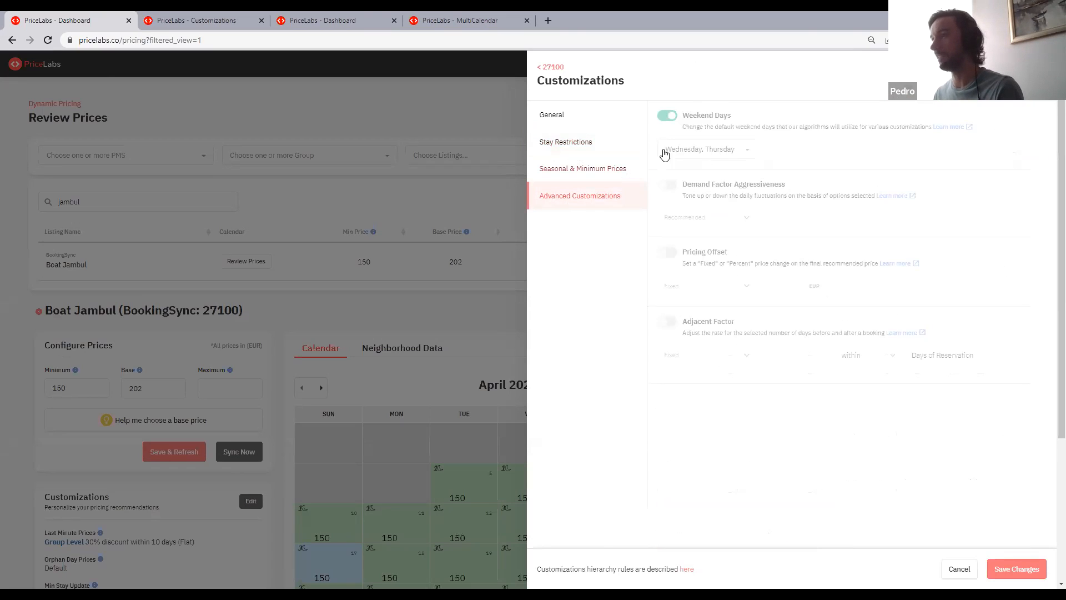
left_click(582, 144)
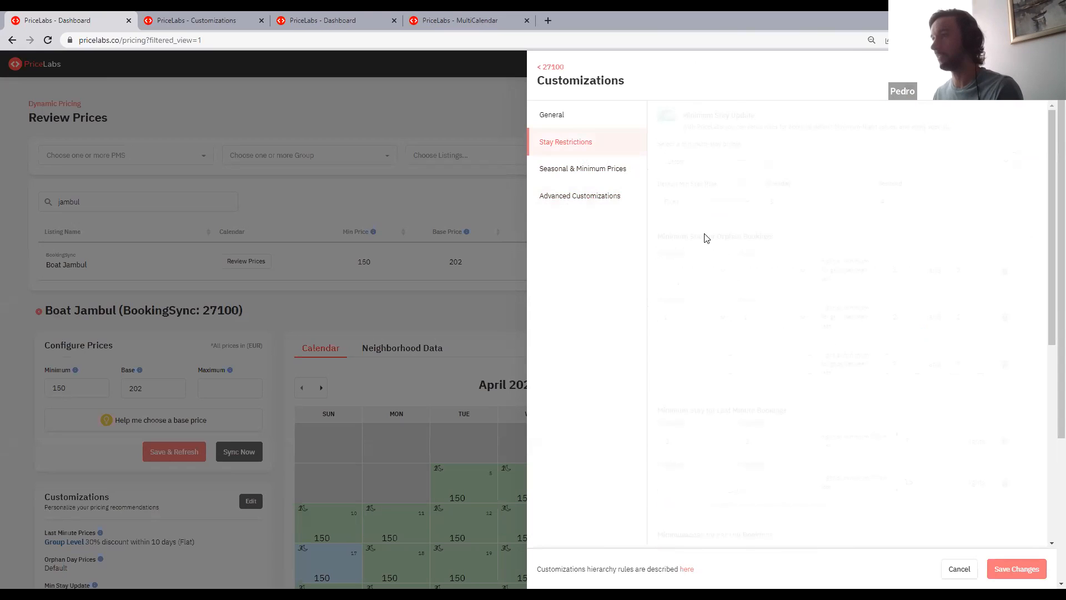
- Look through the general customizations, from last-minute and orphan day prices to discounts and extra person fee
left_click(553, 115)
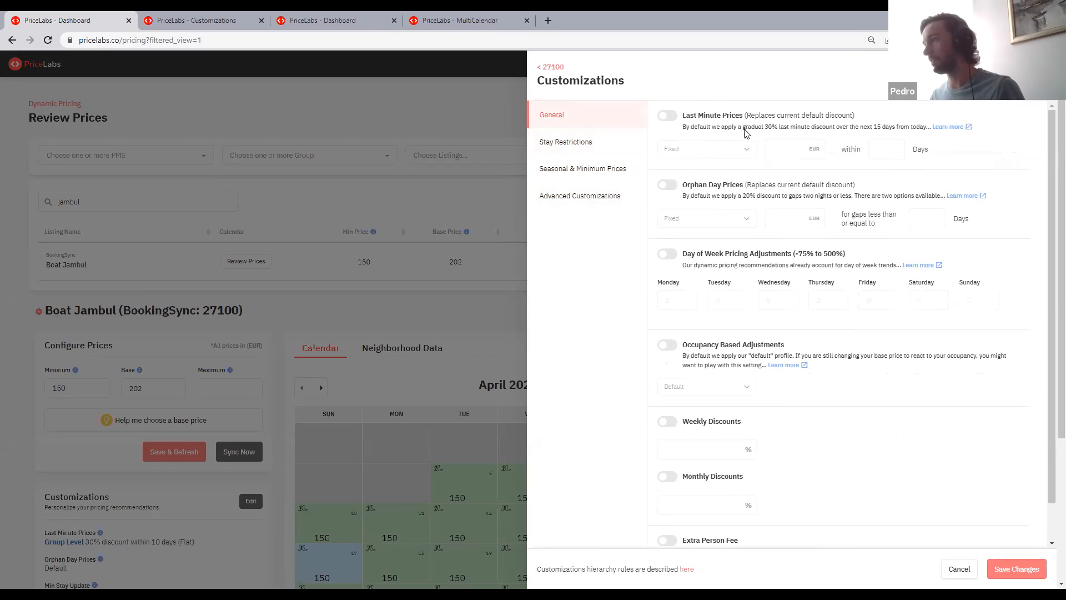
scroll(728, 322, "down", 1)
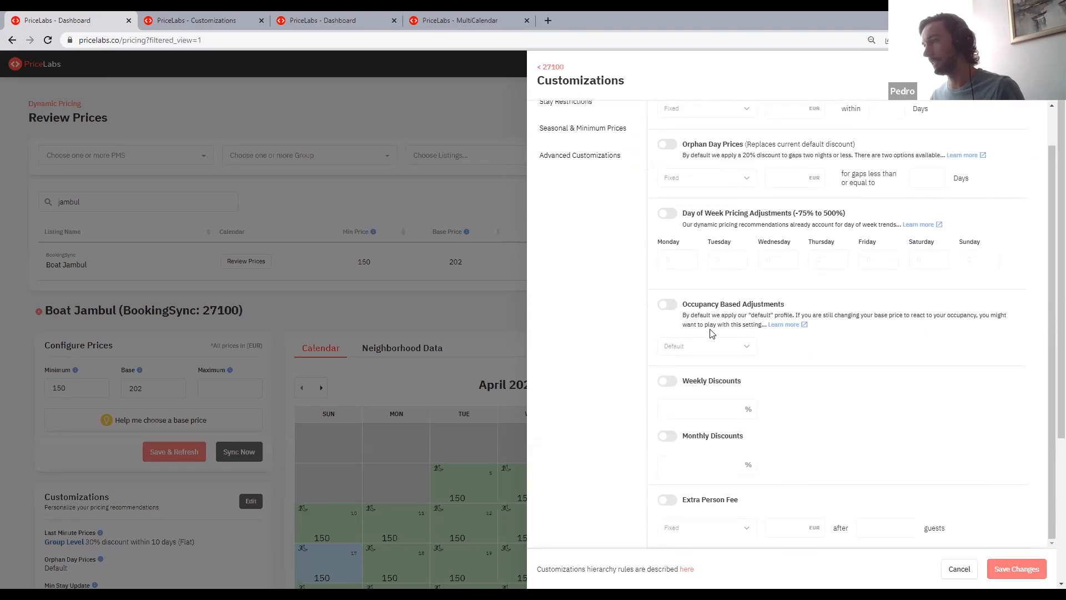
scroll(703, 294, "down", 4)
scroll(617, 204, "up", 1)
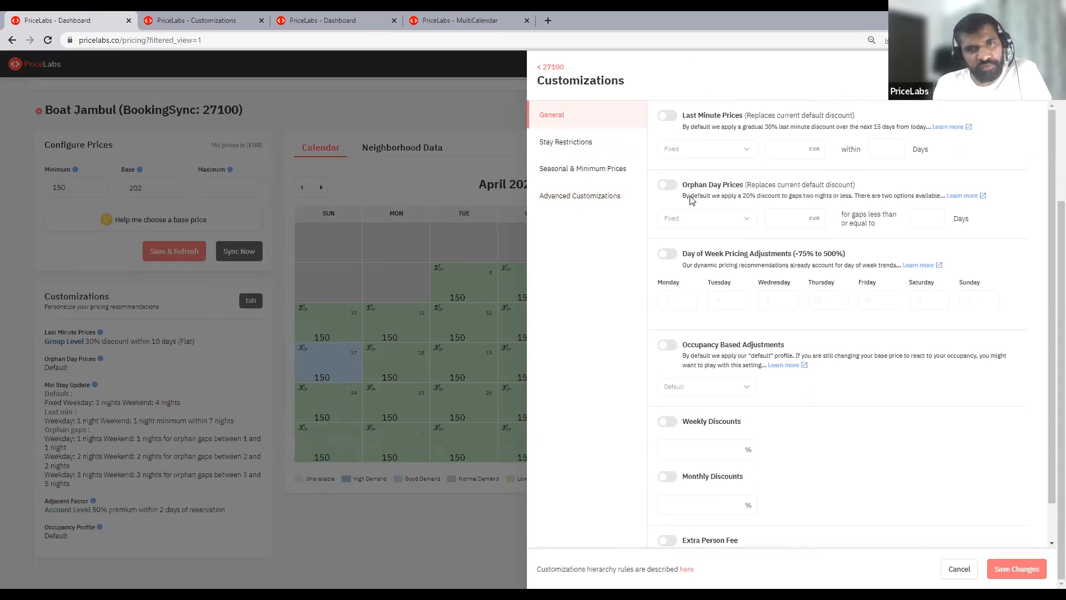
left_click(572, 201)
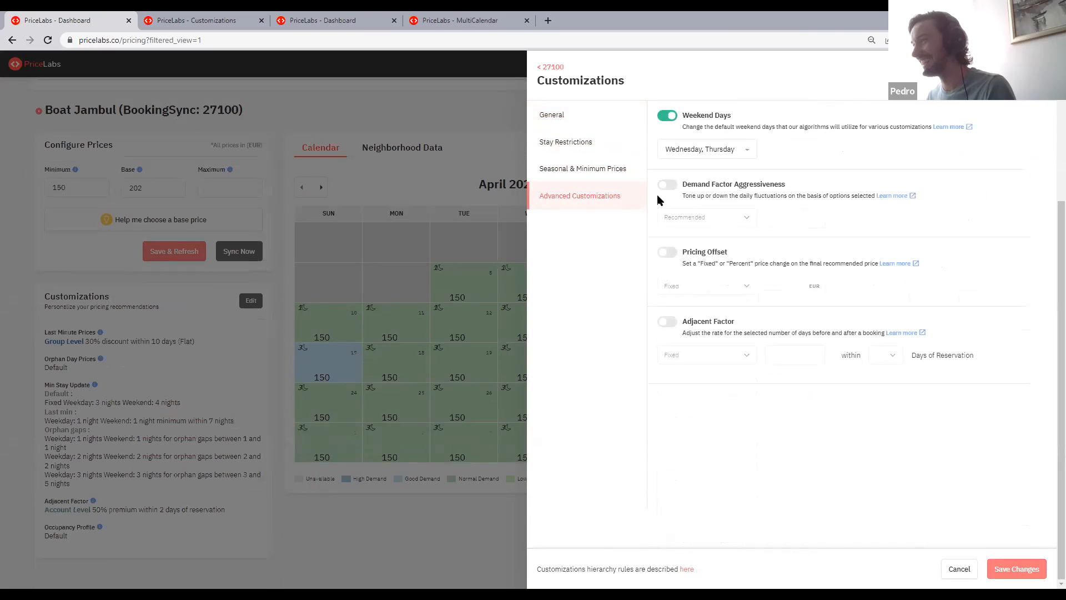
left_click_drag(581, 107, 576, 123)
left_click(576, 123)
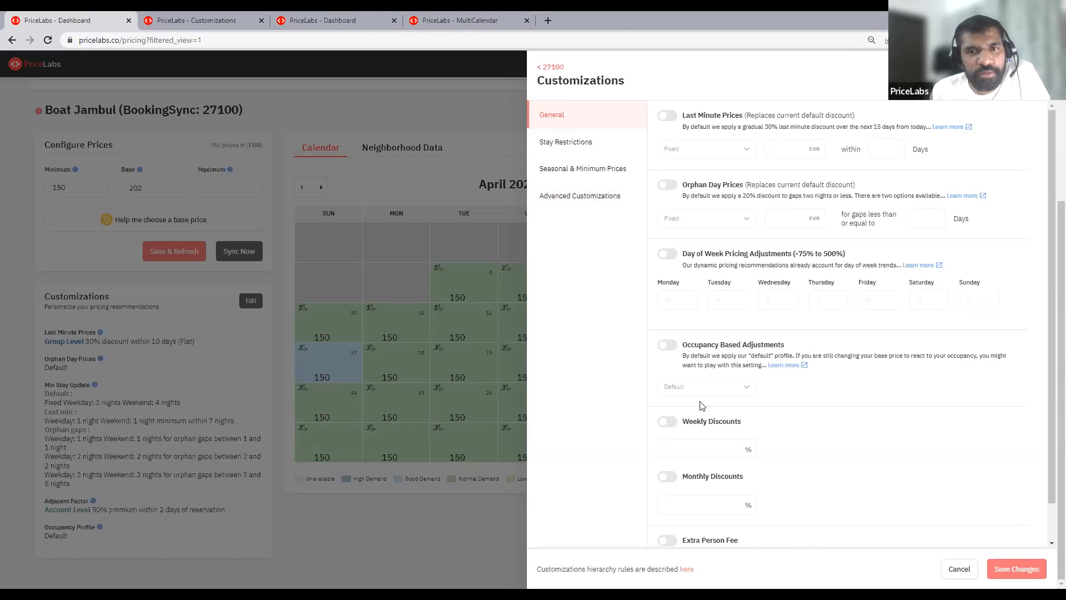
scroll(702, 388, "down", 1)
scroll(706, 323, "up", 1)
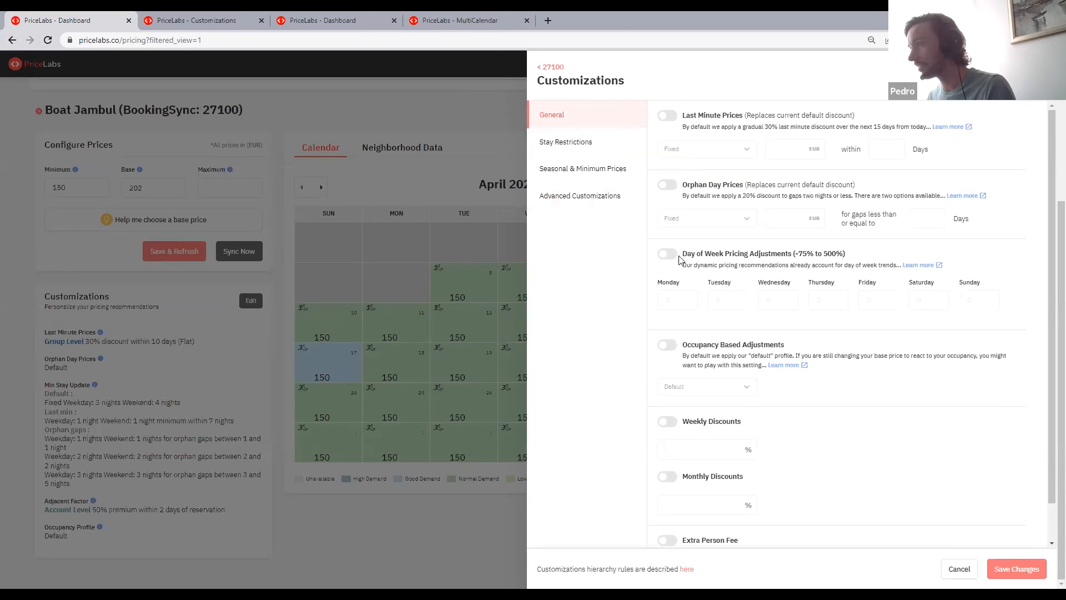
- Enable Min Far Out Pricing in the seasonal and minimum price settings and examine its weekday, weekend and outside-days fields
left_click(640, 168)
left_click(669, 314)
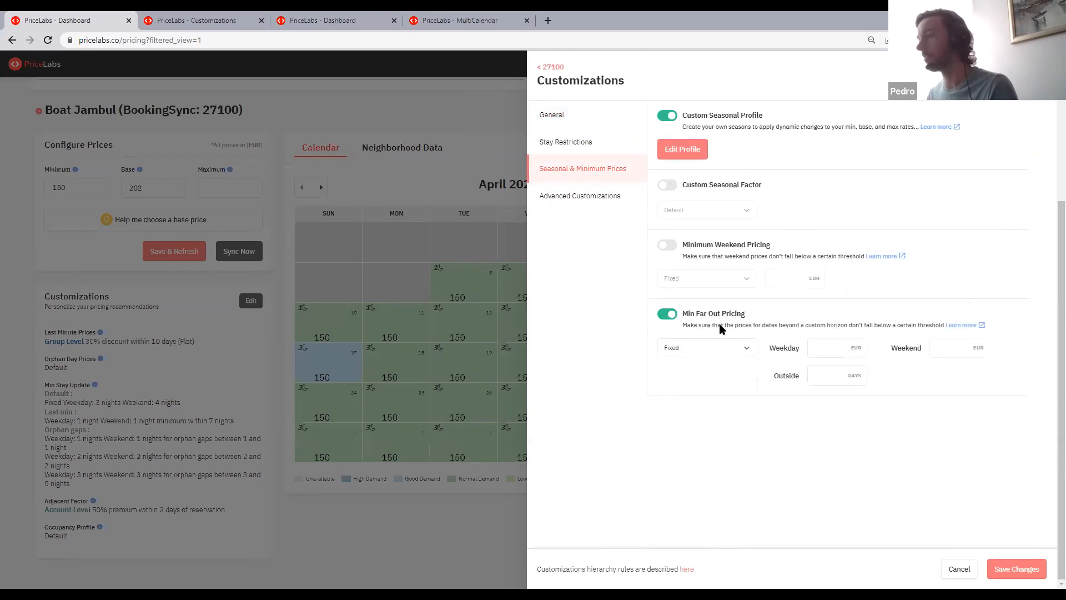
left_click_drag(686, 313, 763, 313)
left_click(733, 332)
left_click(827, 348)
left_click(826, 374)
left_click(824, 351)
left_click(952, 344)
left_click(811, 351)
left_click_drag(781, 350, 792, 346)
left_click(909, 348)
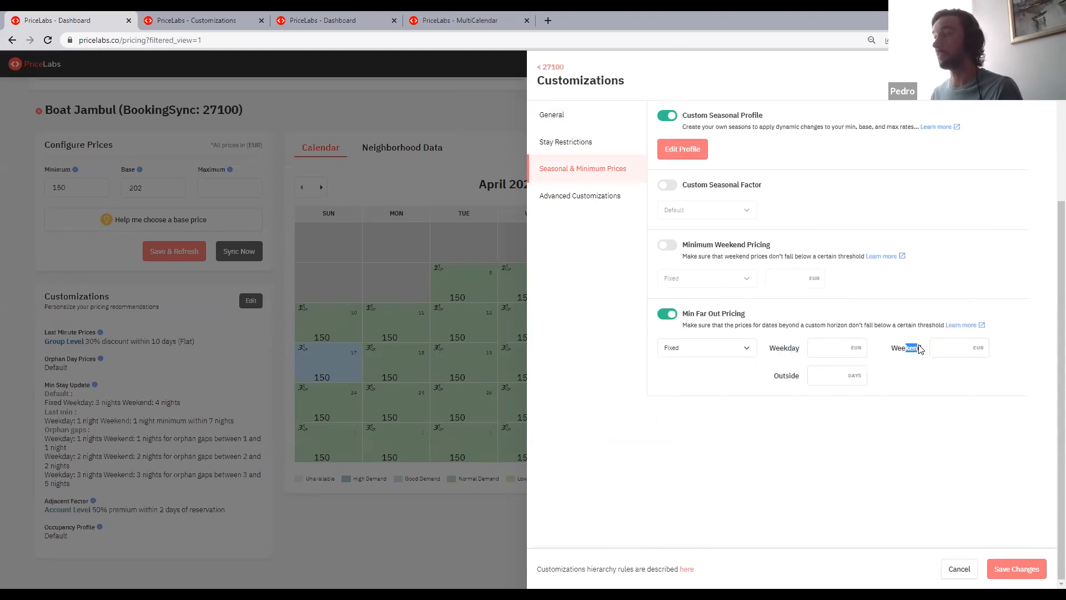
- Turn off Min Far Out Pricing and look at the Minimum Weekend Pricing setting
left_click(666, 315)
left_click_drag(699, 247, 818, 245)
left_click(811, 246)
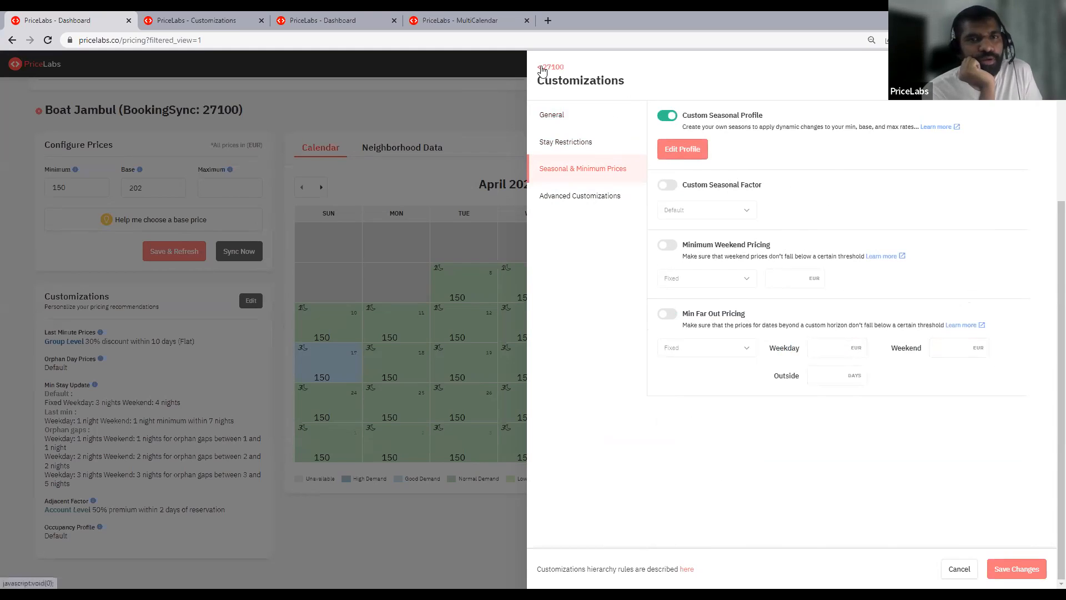
- Check the selected weekend days in the advanced customizations and turn off the Weekend Days customization
left_click(588, 142)
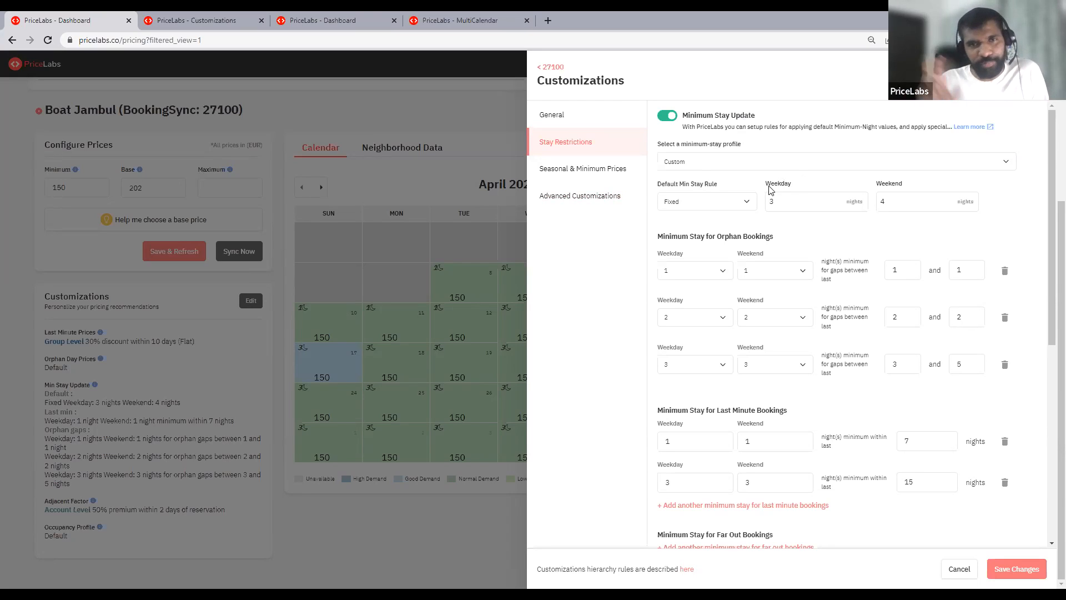
left_click(580, 196)
left_click(689, 159)
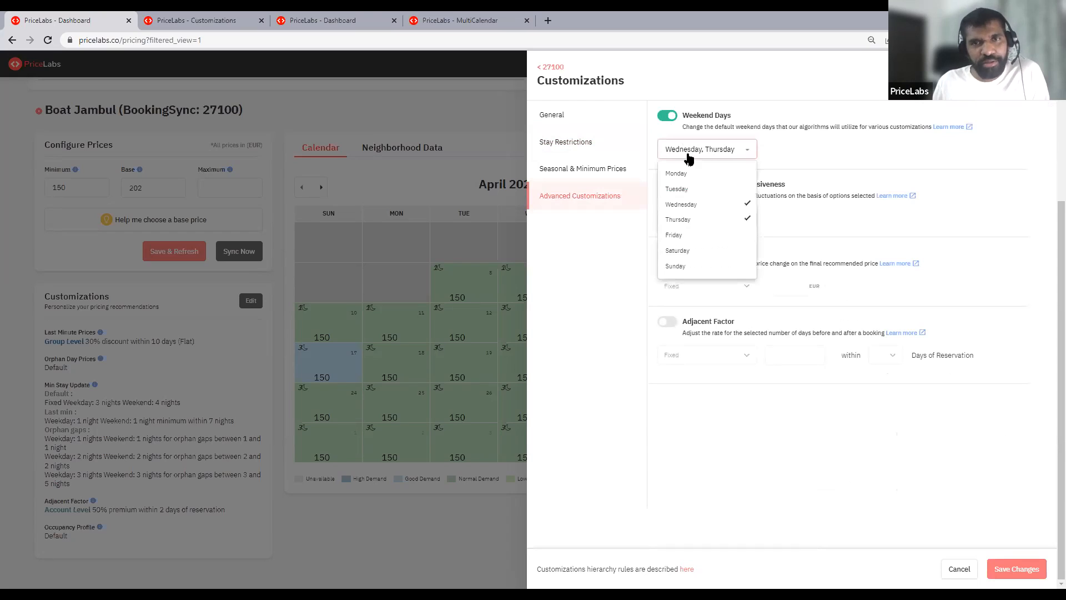
left_click(778, 135)
left_click(668, 115)
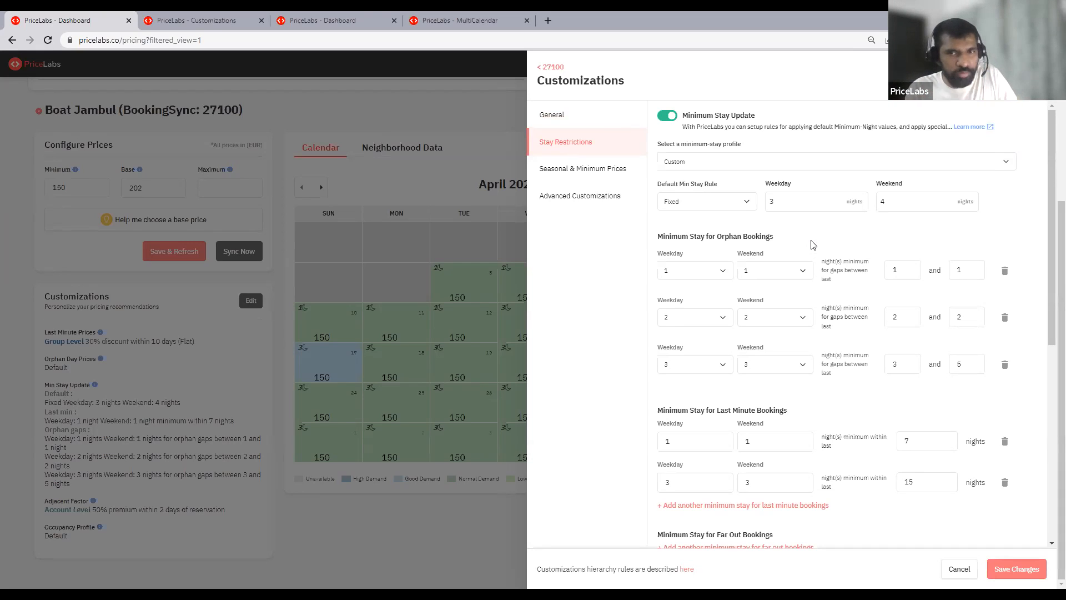
- Delete the orphan-booking minimum-stay rules for gaps of 2 to 2 and 3 to 5 nights
left_click(1005, 364)
left_click(1005, 317)
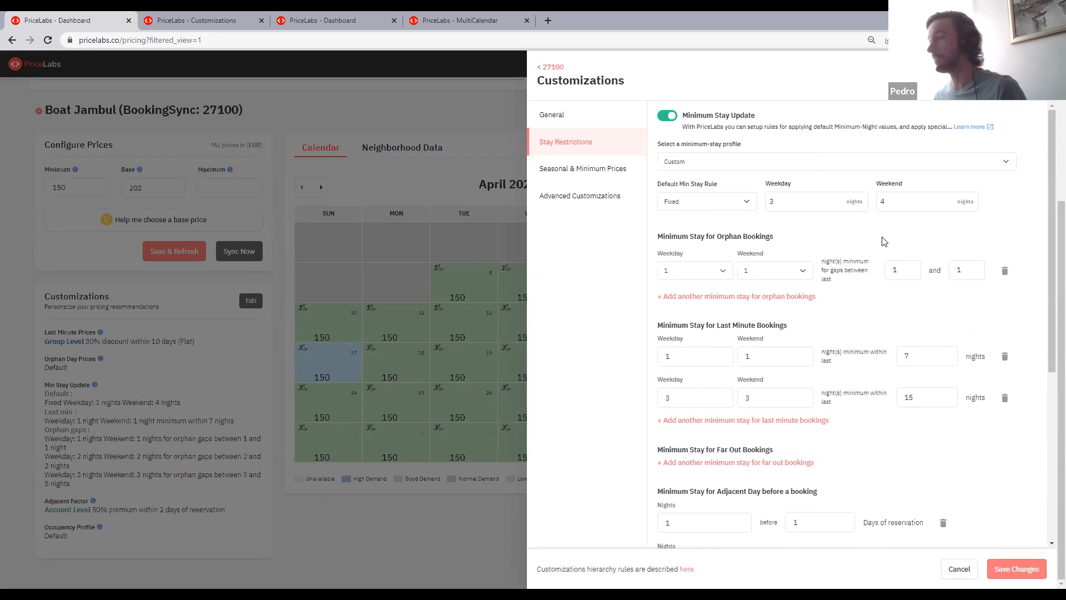
left_click_drag(785, 237, 652, 240)
left_click(658, 241)
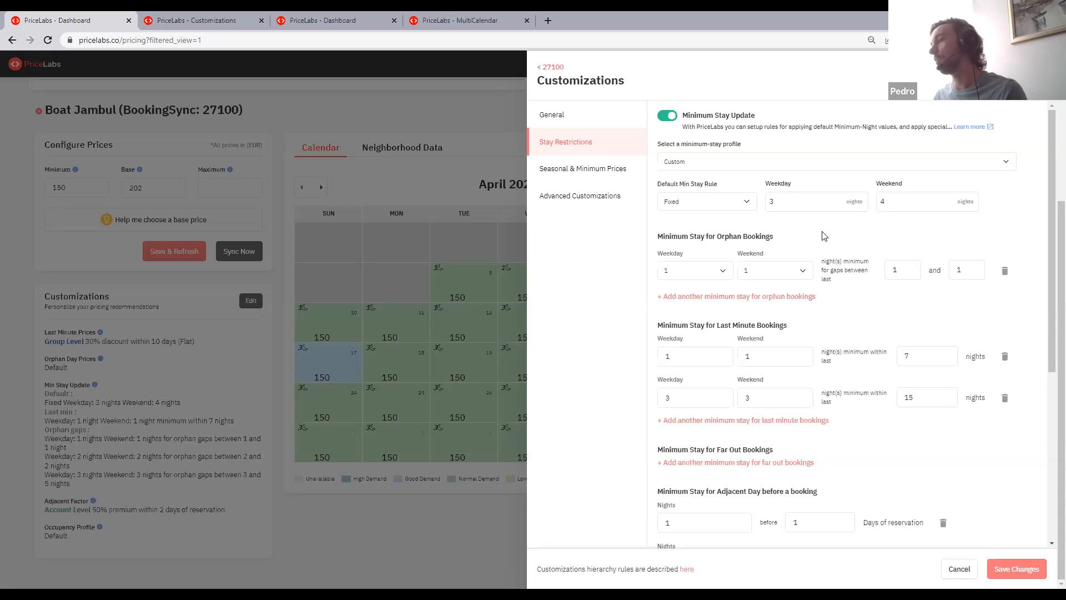
left_click_drag(690, 238, 747, 239)
left_click(849, 245)
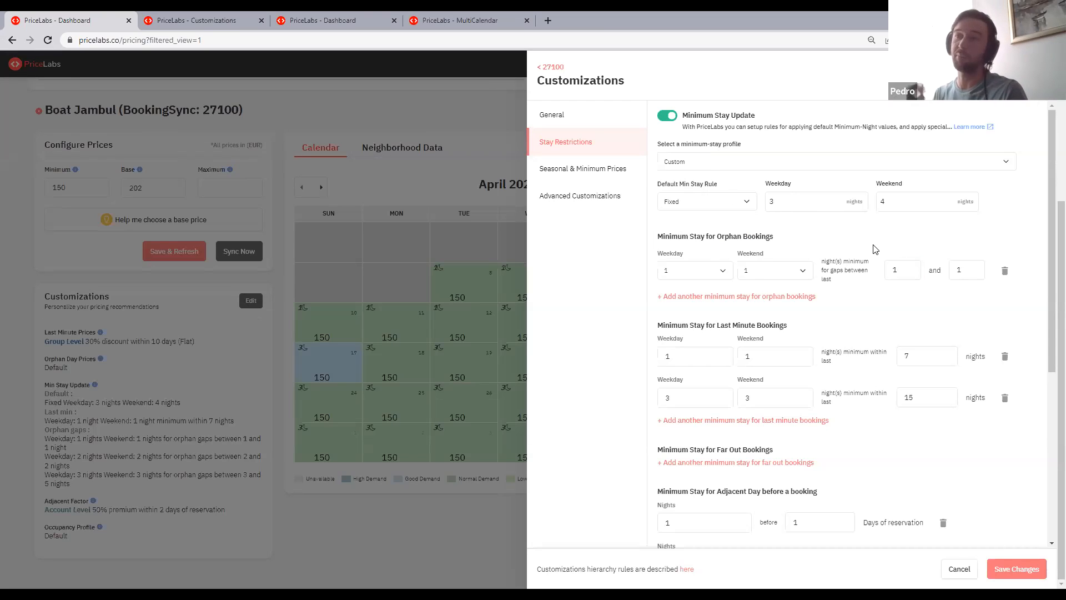
- Set the upper gap limit of the remaining orphan-booking rule to 2 nights
left_click(901, 271)
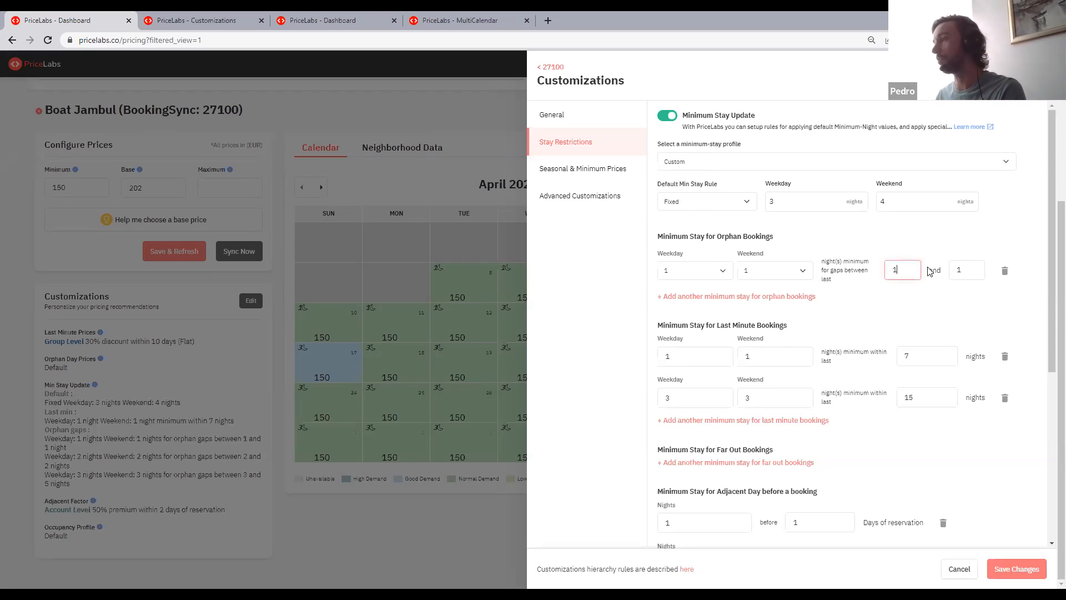
left_click(961, 270)
key("BackSpace")
type("2")
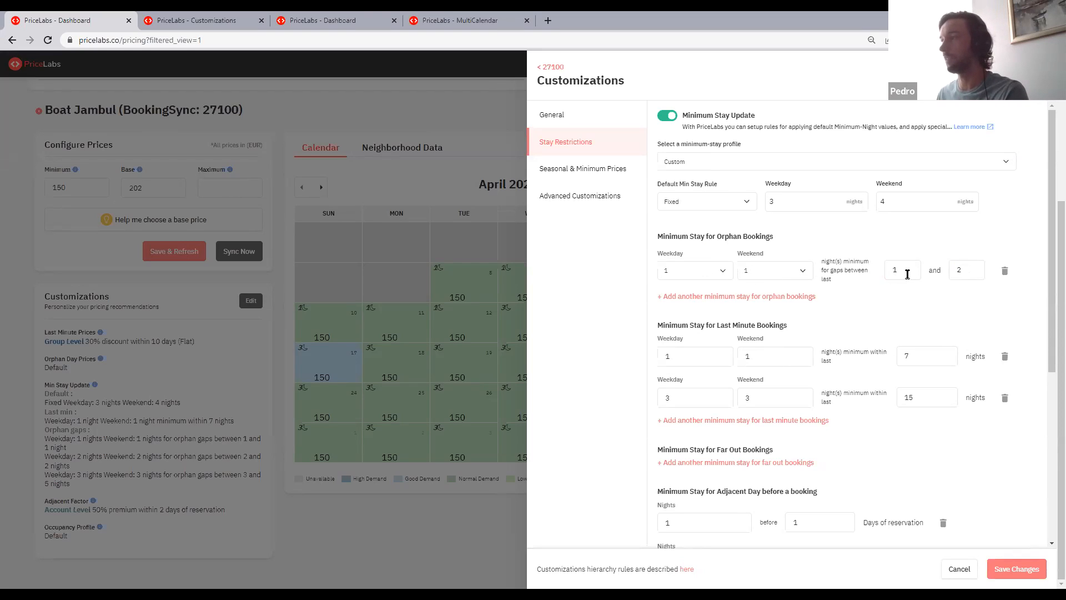
- Set the orphan-booking rule's weekday and weekend minimum stays to Length of gap
left_click(702, 279)
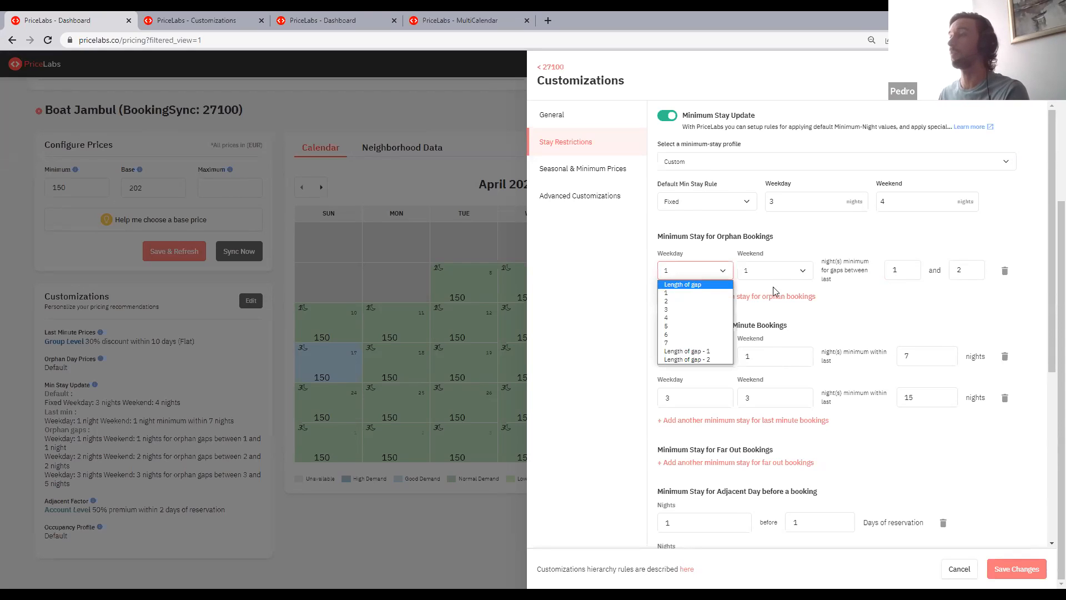
left_click(697, 284)
left_click(773, 272)
left_click(772, 286)
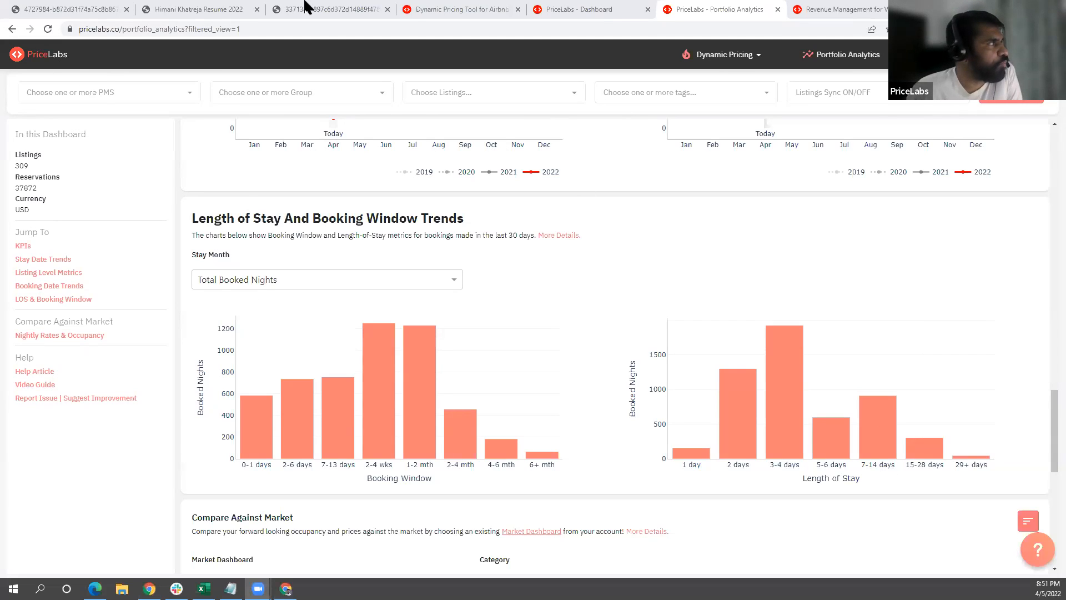
- Look through the listings dashboard and return to Length of Stay And Booking Window Trends in Portfolio Analytics
left_click(550, 8)
scroll(167, 516, "down", 15)
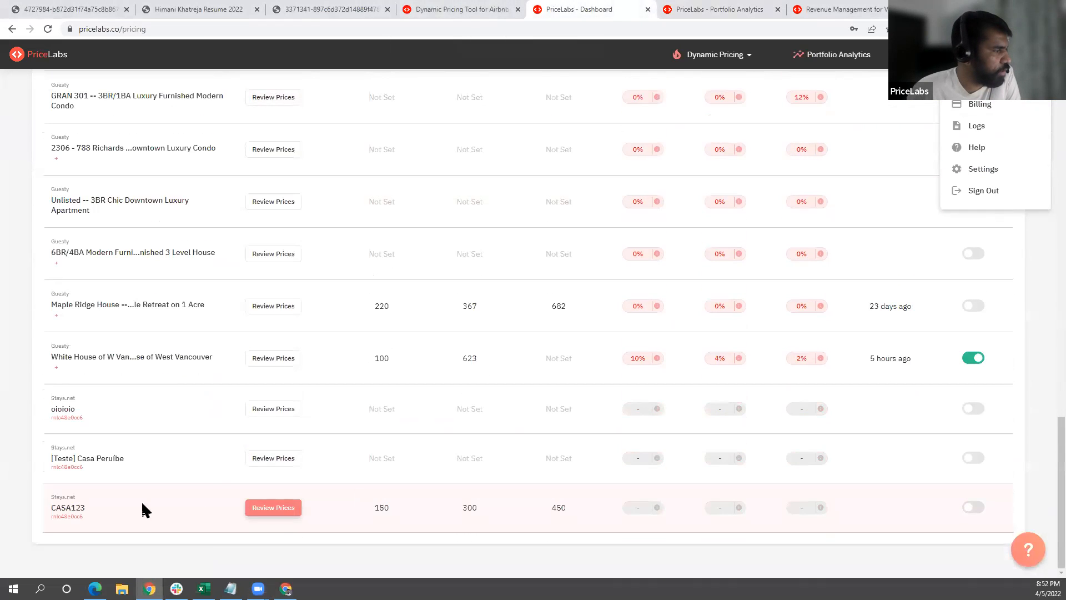
left_click(720, 8)
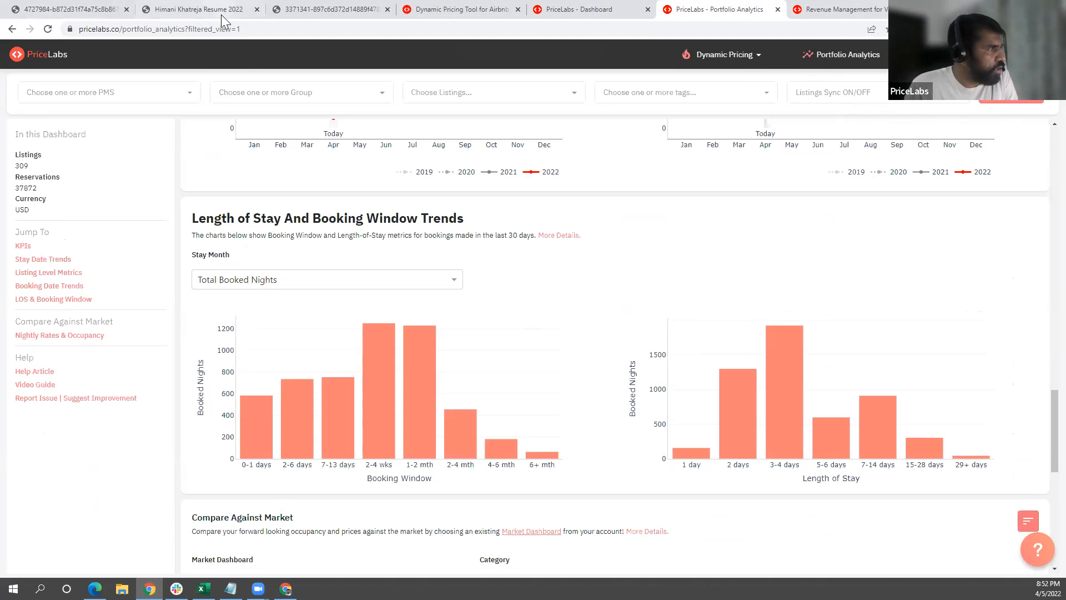
left_click_drag(194, 221, 503, 223)
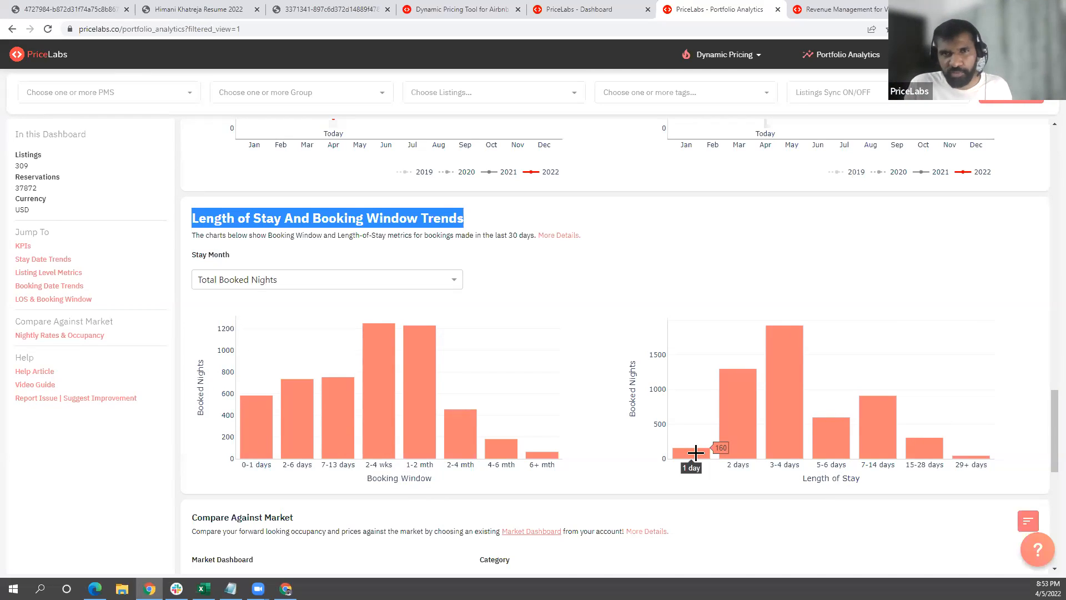
- Show the trend charts as Booked Nights by Booking Window and LOS and examine the stay lengths within each booking window
left_click(332, 285)
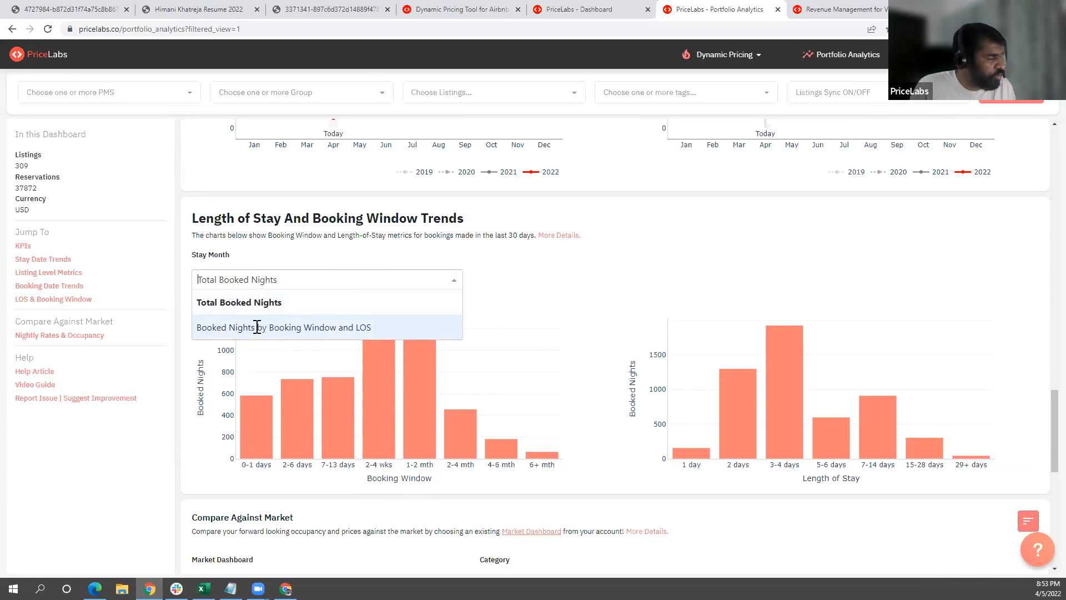
left_click(307, 327)
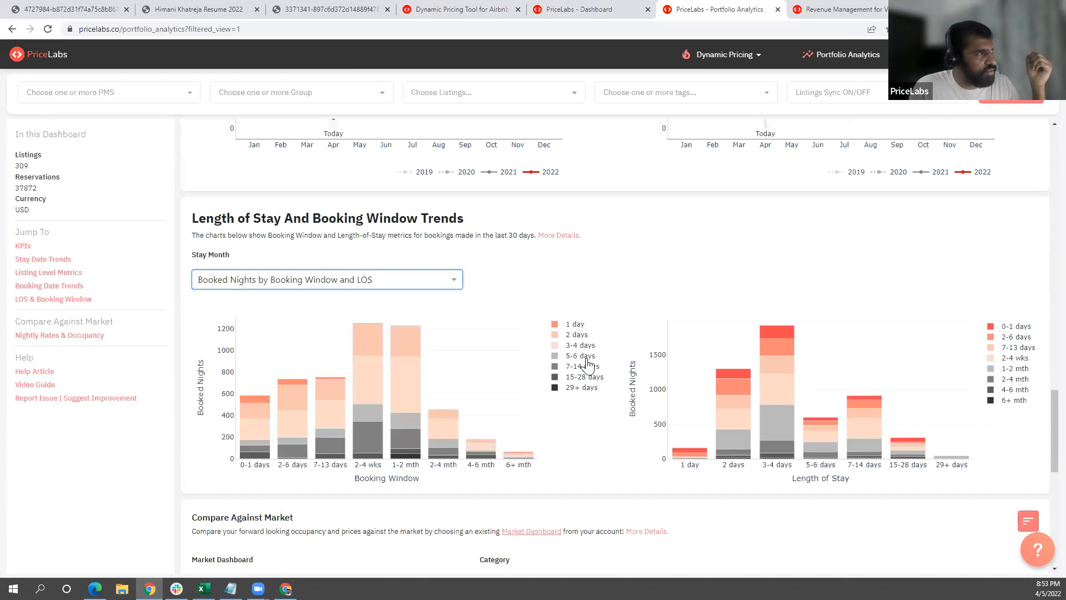
scroll(523, 424, "down", 1)
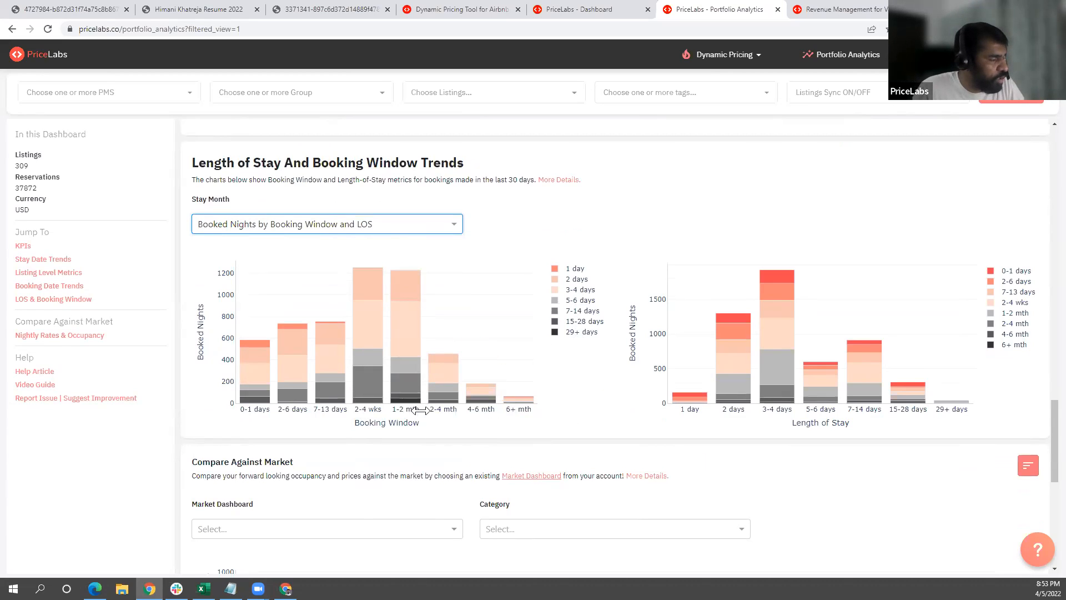
mouse_move(380, 359)
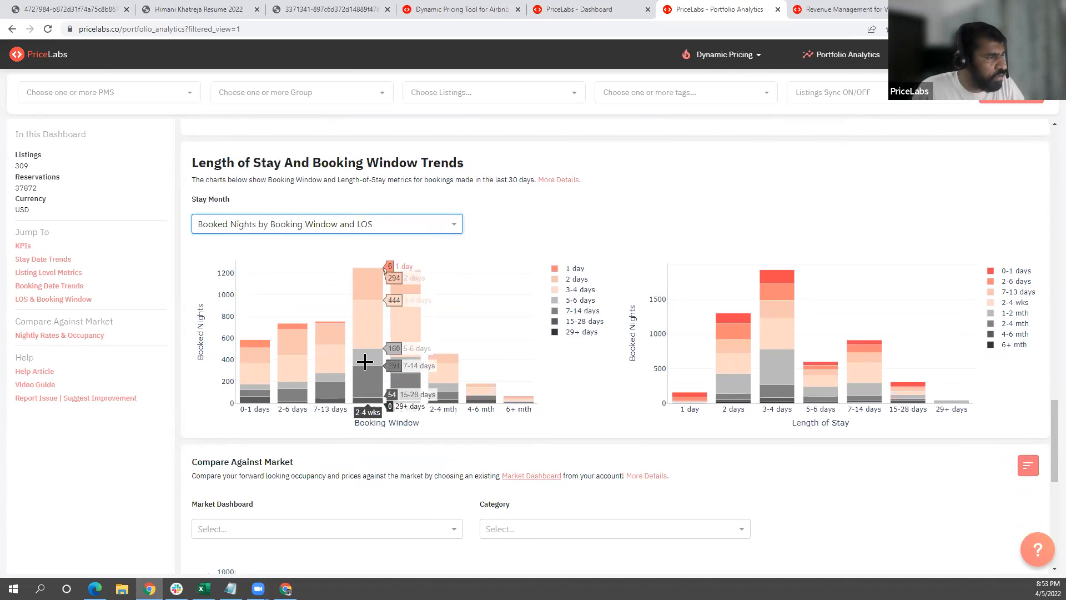
mouse_move(412, 367)
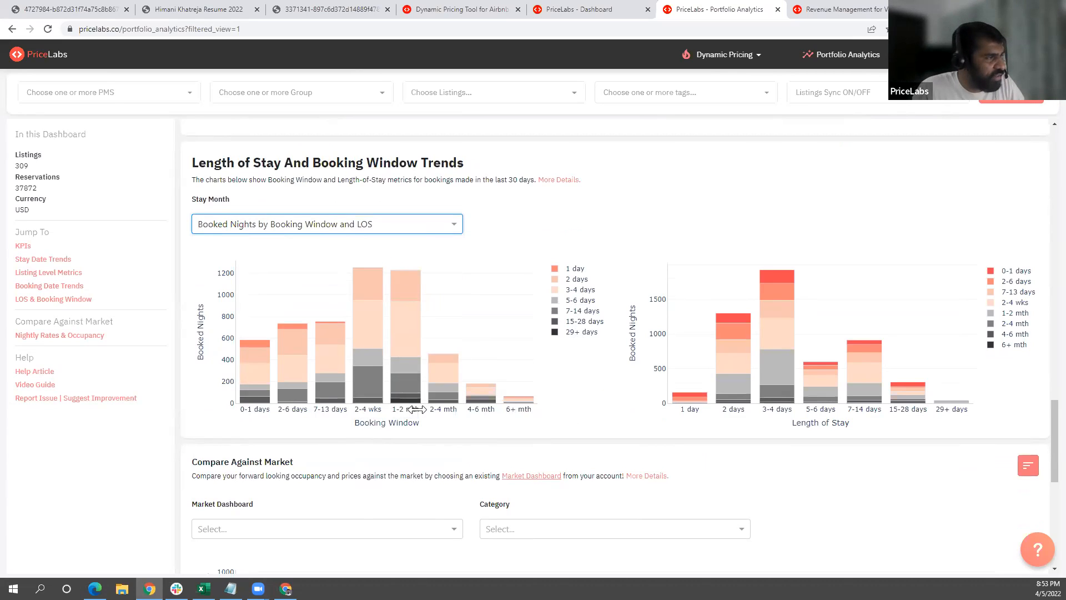
mouse_move(363, 291)
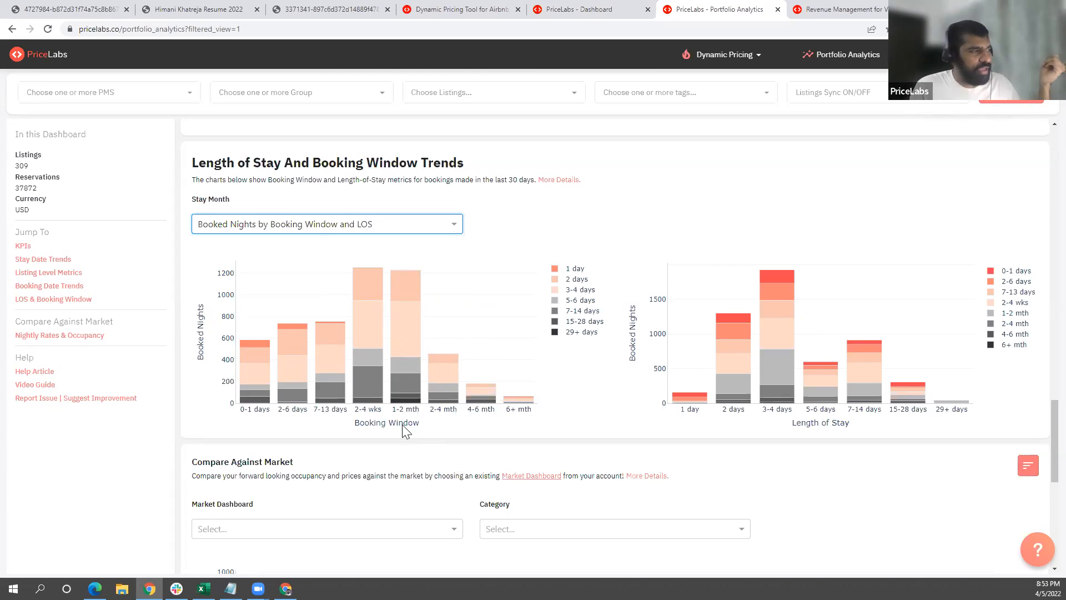
mouse_move(378, 382)
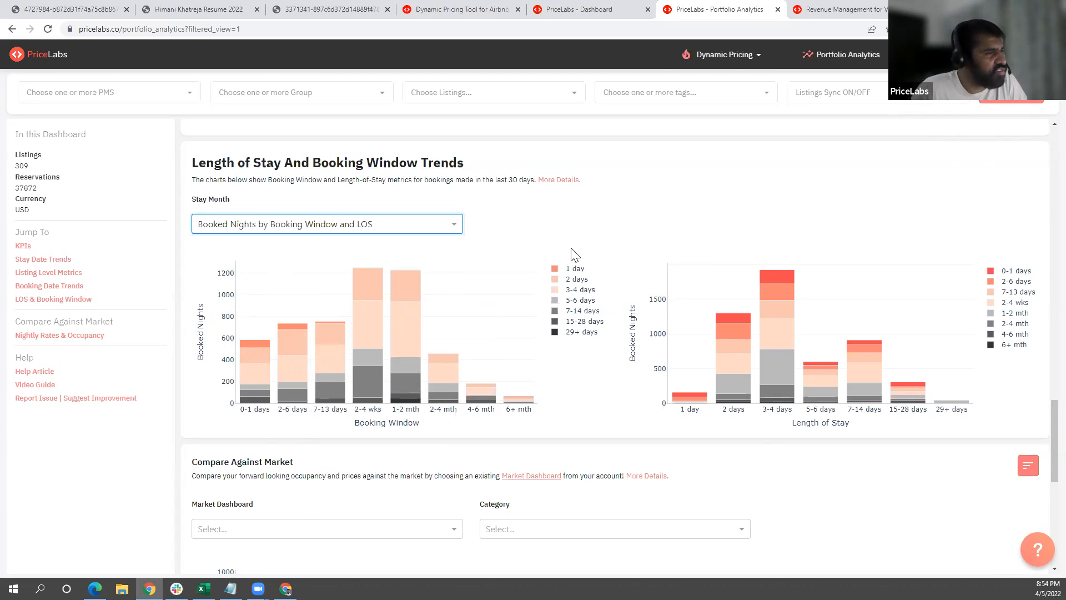
- Switch to the WaterColor Test market dashboard and close the filters covering the Length Of Stay versus Booking Window charts
left_click(816, 8)
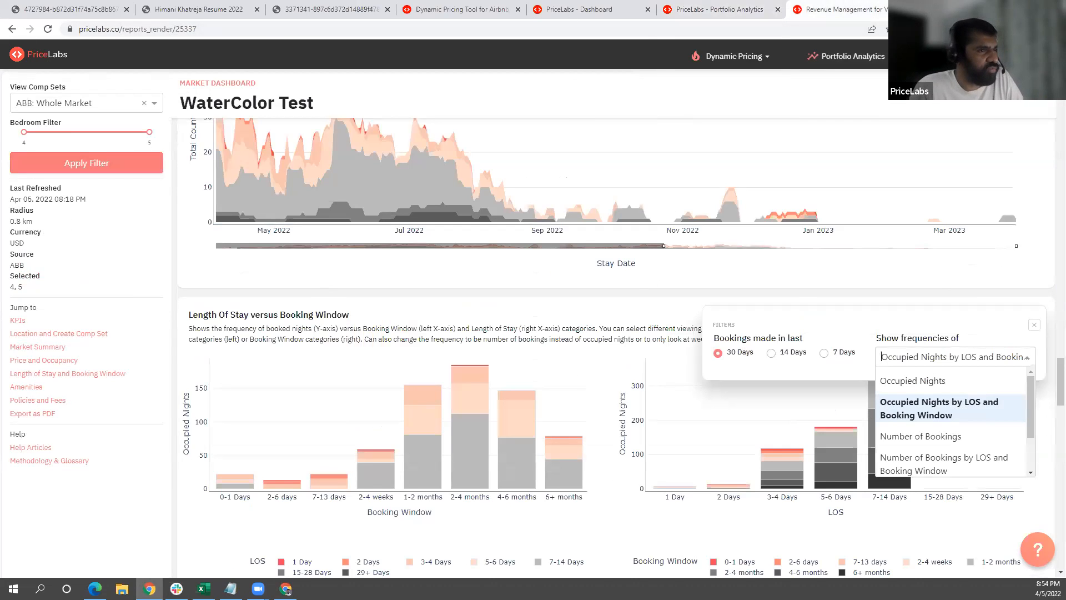
left_click(1033, 328)
left_click(1033, 327)
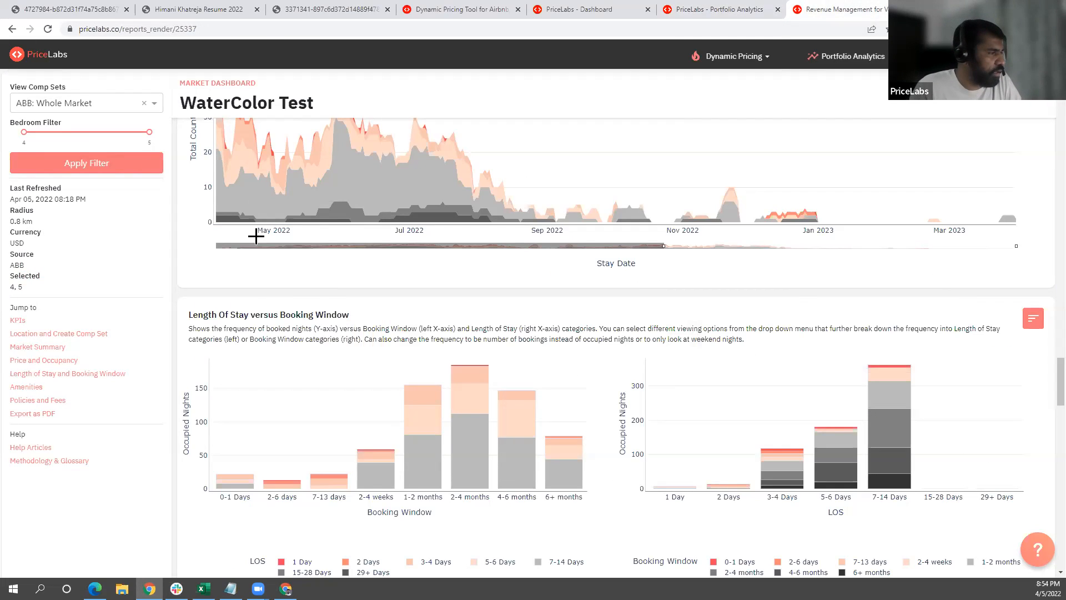
left_click_drag(190, 318, 365, 324)
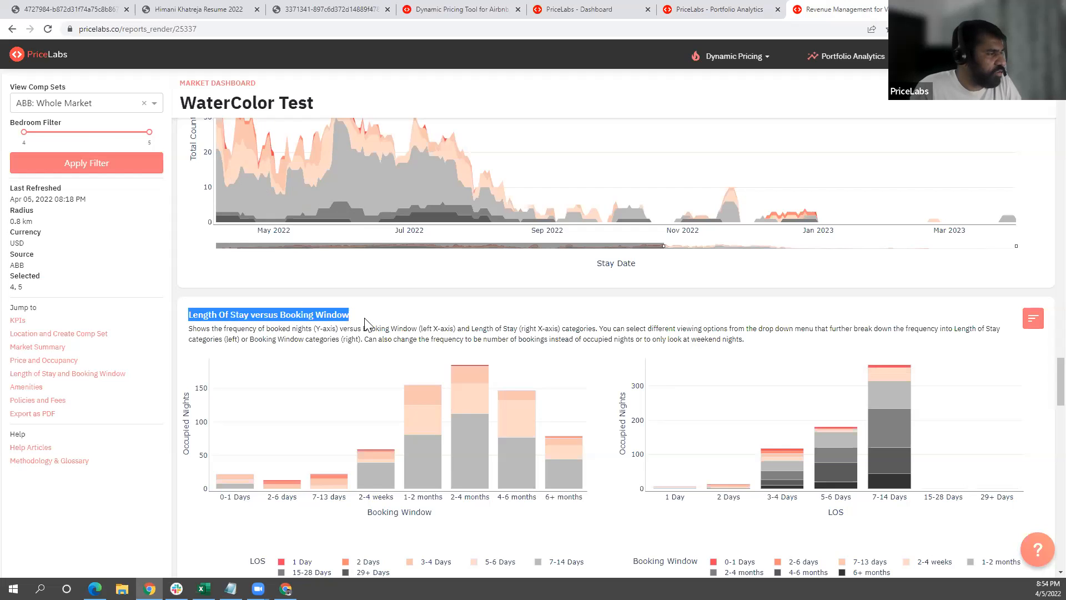
left_click(367, 325)
- Check the available frequency options in the Length Of Stay versus Booking Window filters and close them
scroll(971, 333, "down", 1)
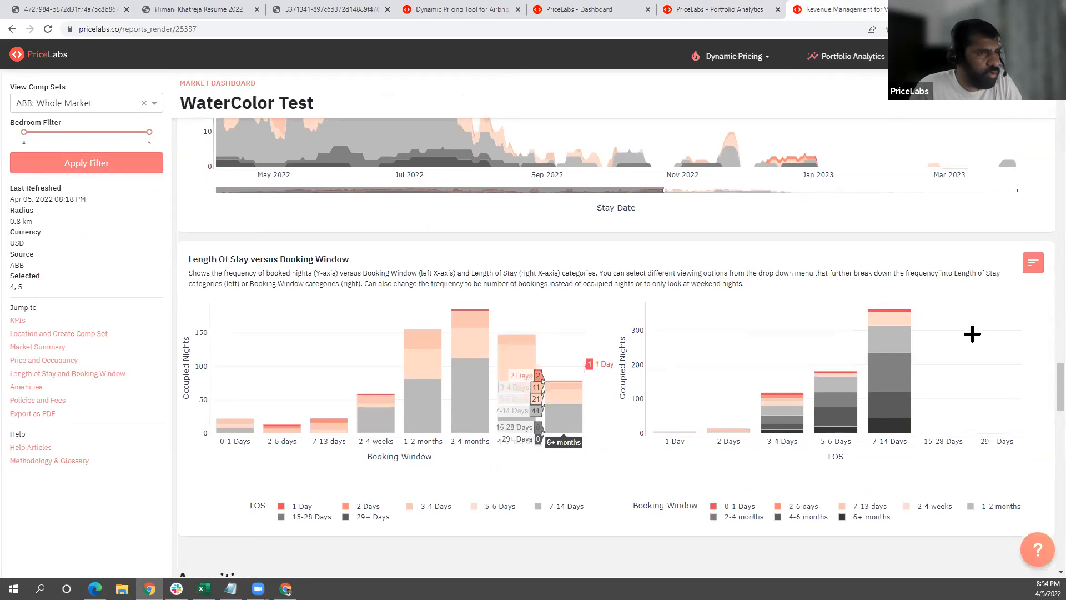
left_click(1033, 265)
left_click(964, 303)
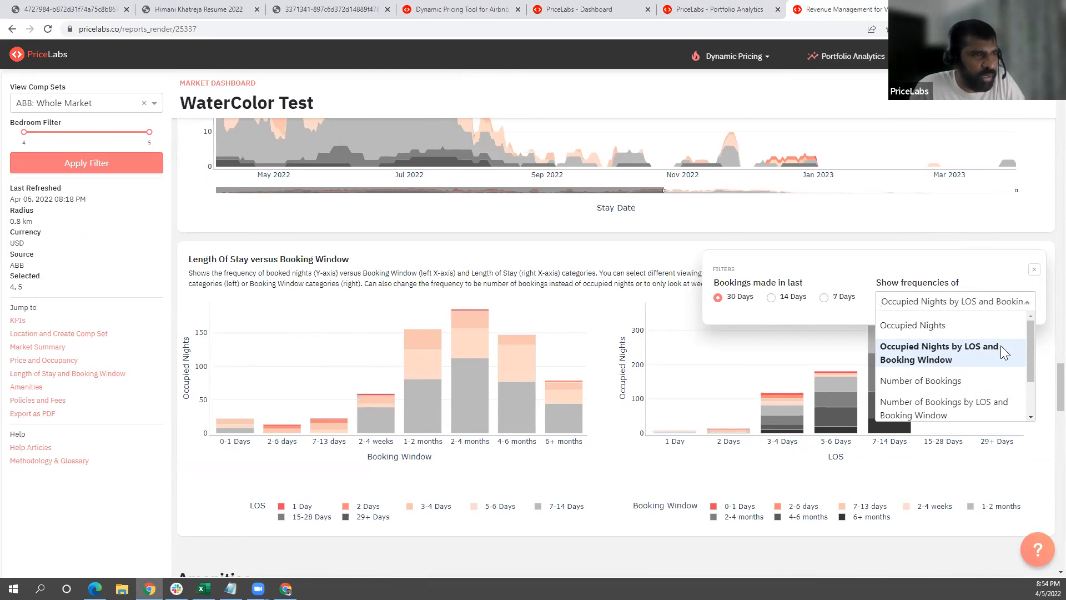
left_click(1032, 271)
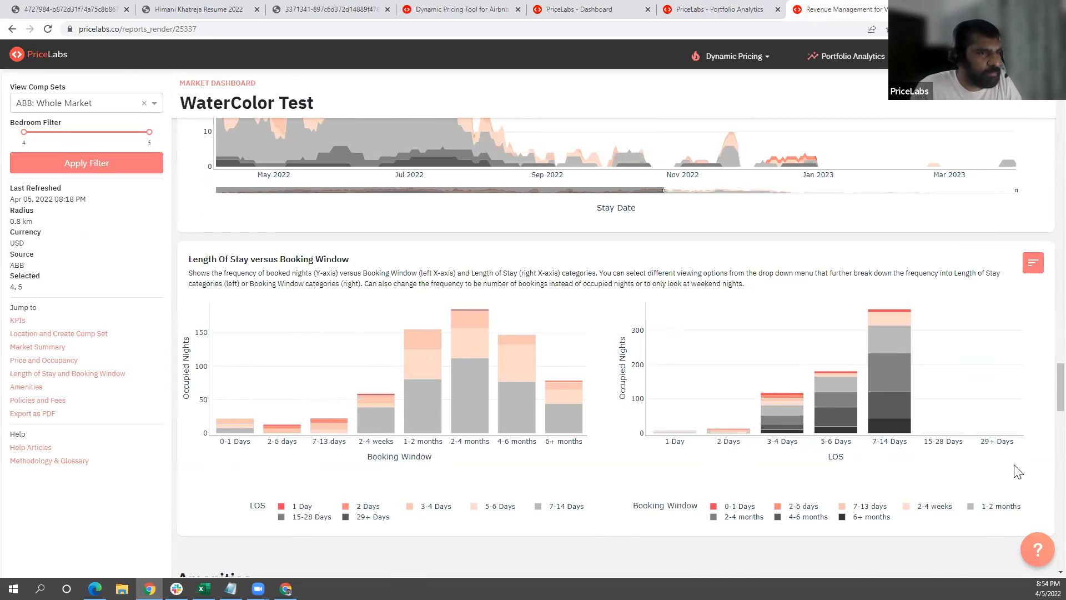
- Look through the market dashboard from the listing map to the PDF export section, returning to Length Of Stay versus Booking Window
left_click_drag(1038, 388, 1038, 128)
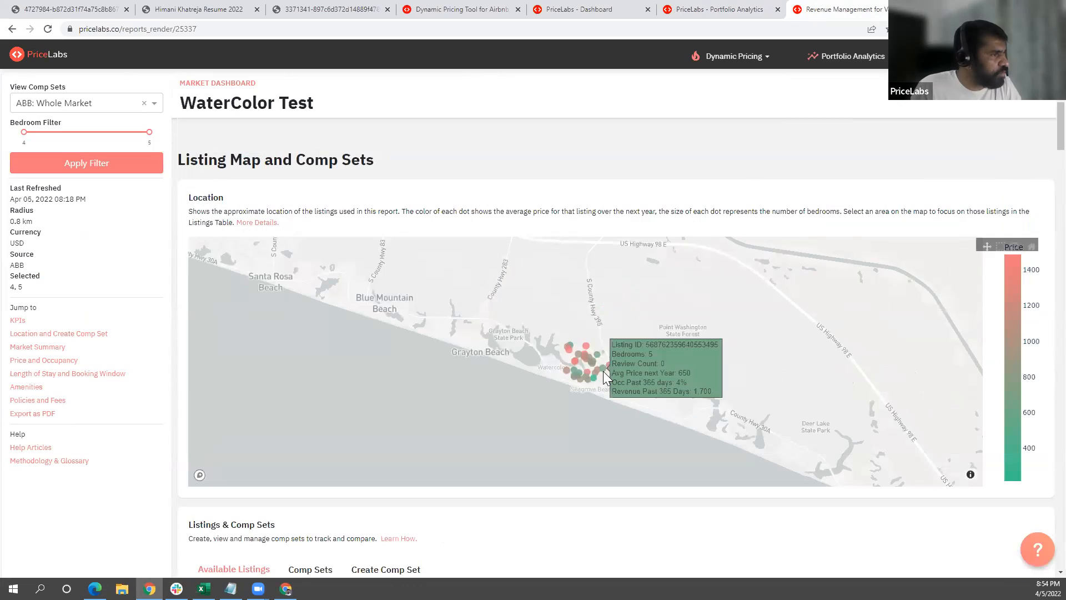
scroll(603, 371, "up", 2)
scroll(603, 370, "down", 5)
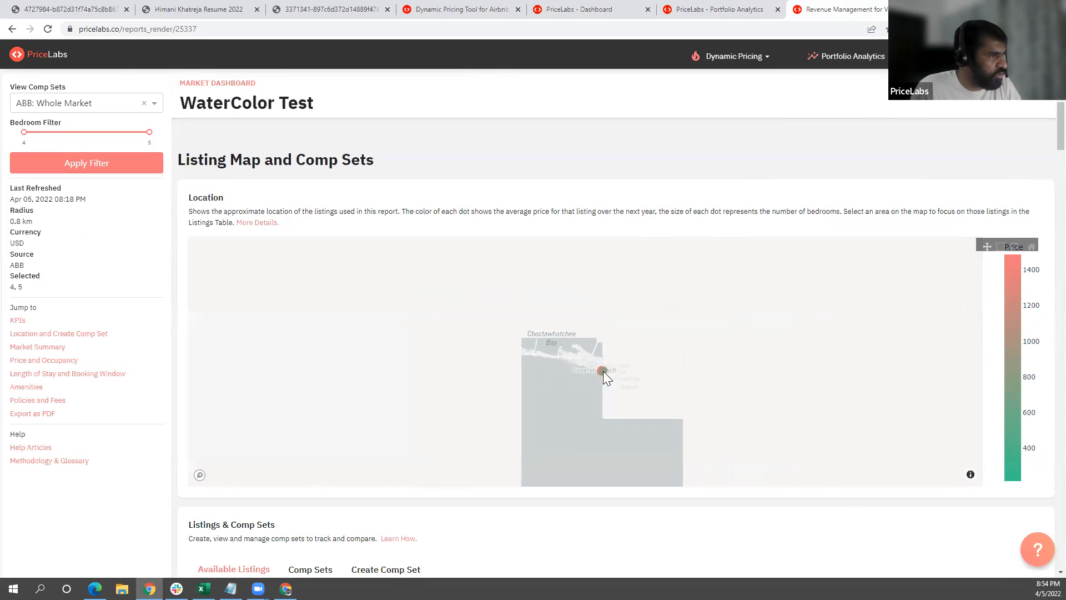
scroll(633, 417, "down", 3)
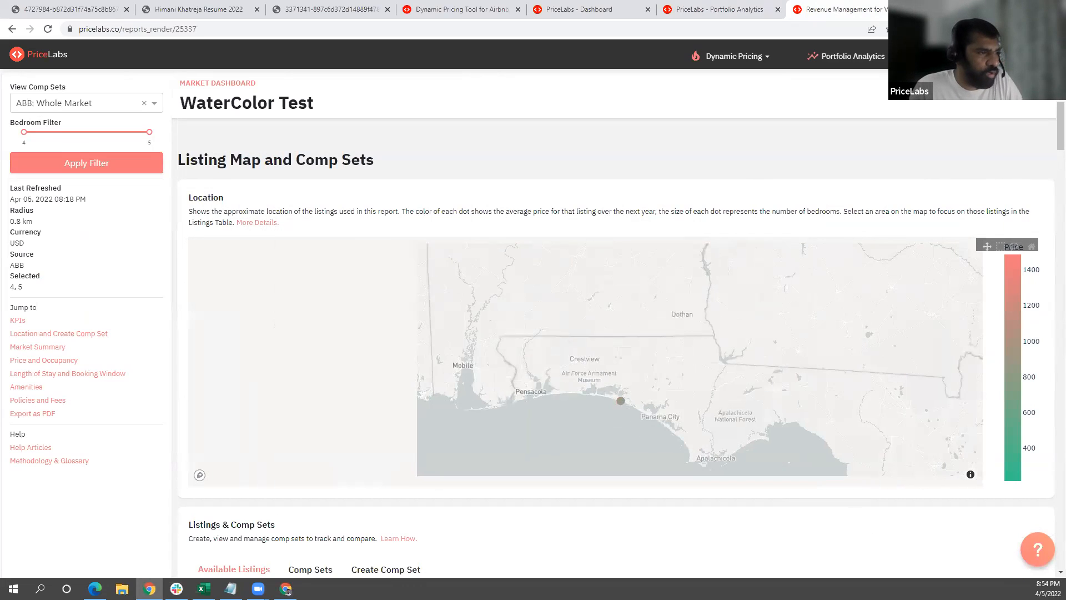
scroll(1038, 129, "down", 20)
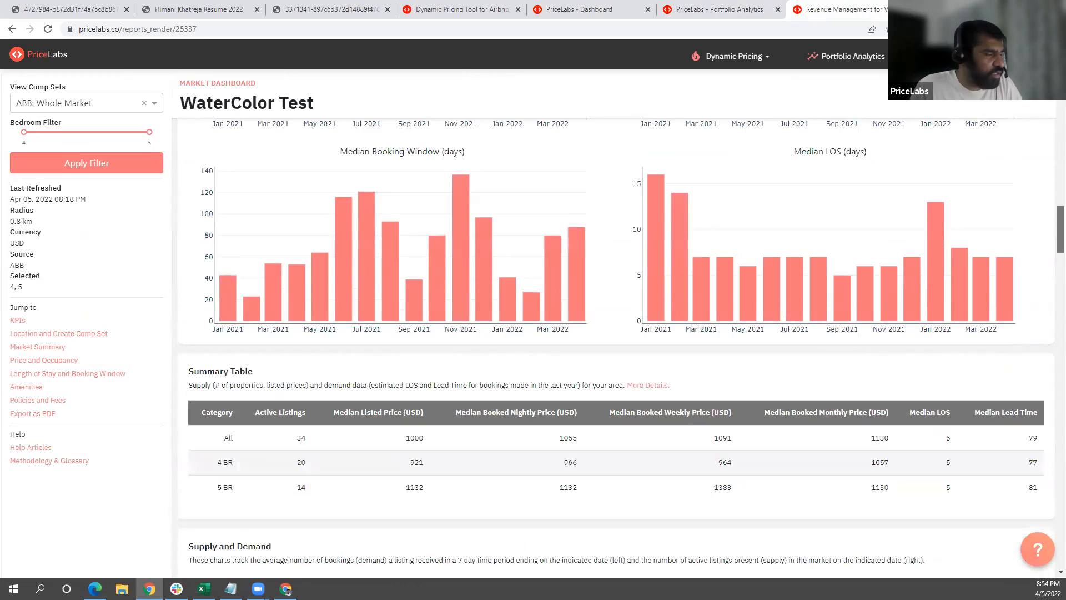
scroll(615, 344, "down", 20)
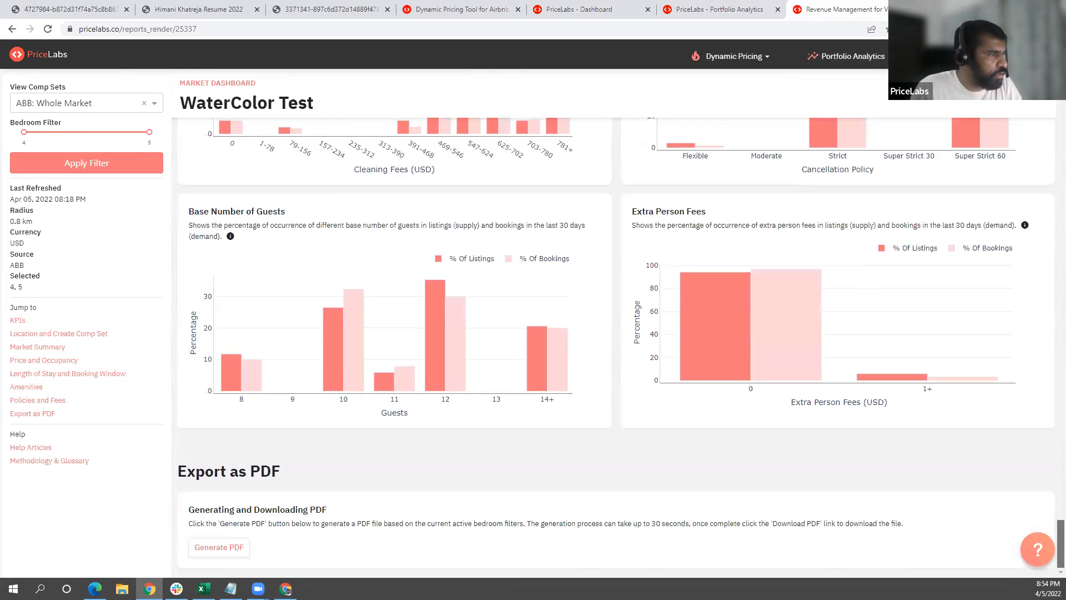
scroll(1038, 404, "up", 20)
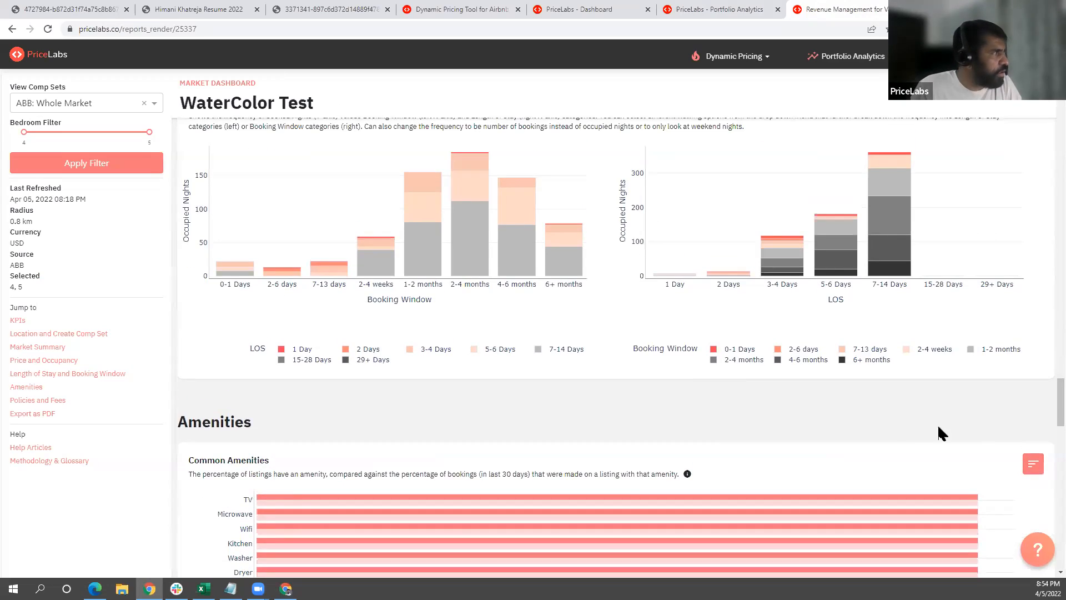
scroll(911, 436, "up", 1)
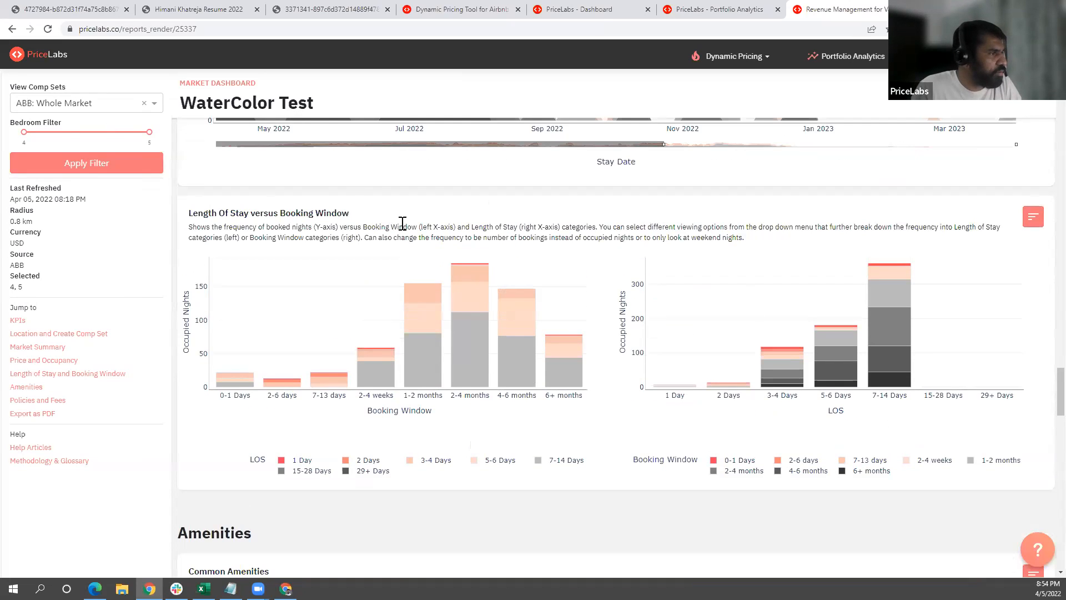
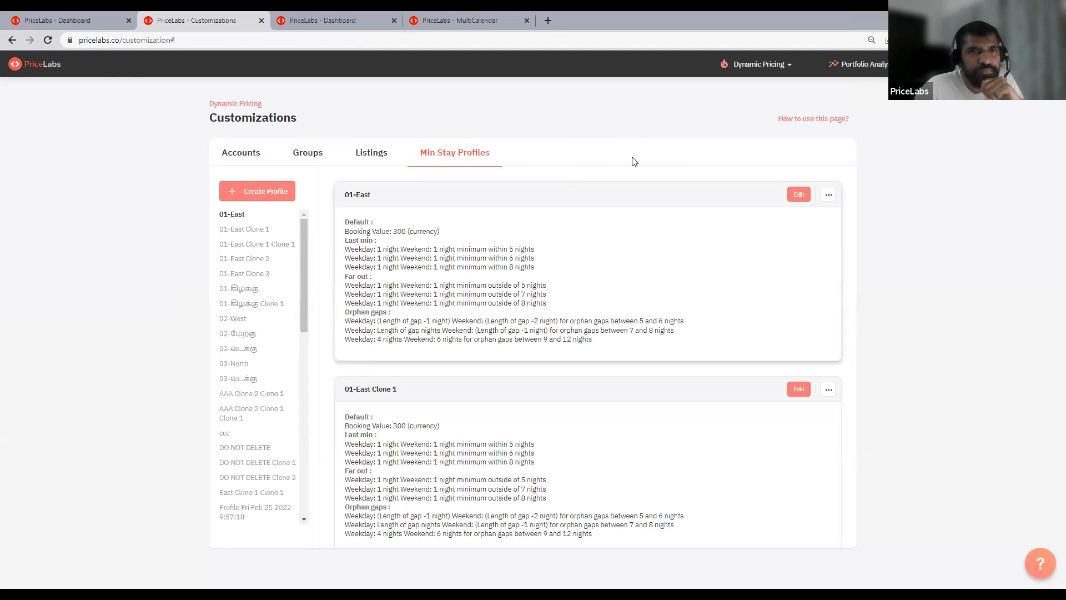
- Open the 01-East minimum-stay profile to review its default, orphan and last-minute rules, and close it unsaved
left_click(799, 195)
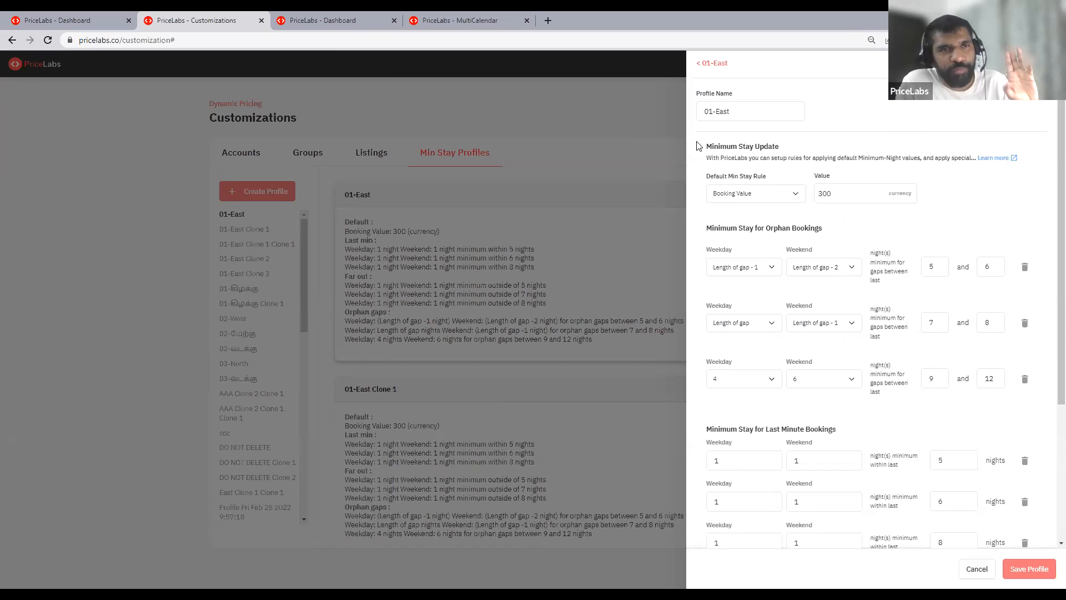
left_click(348, 109)
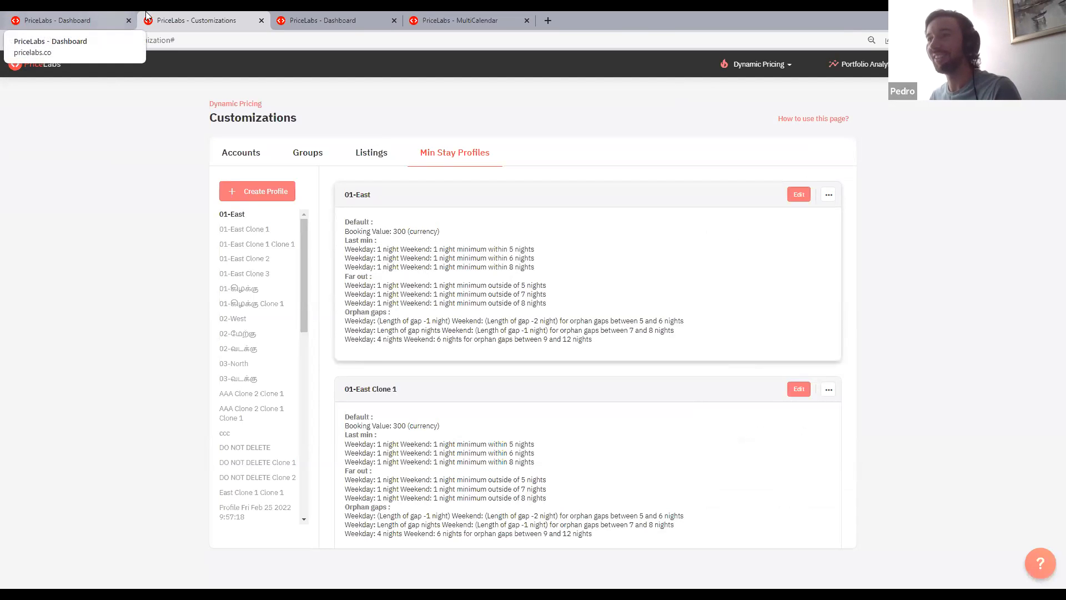
- Reload the Dynamic Pricing Customizations page and show the Min Stay Profiles
left_click(787, 73)
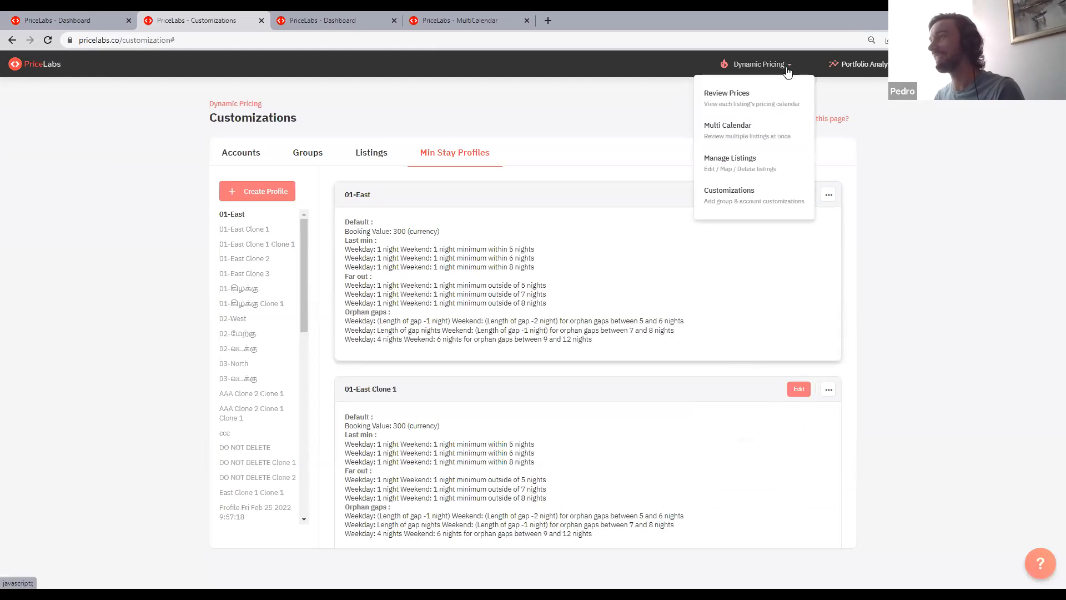
left_click(751, 68)
left_click(752, 68)
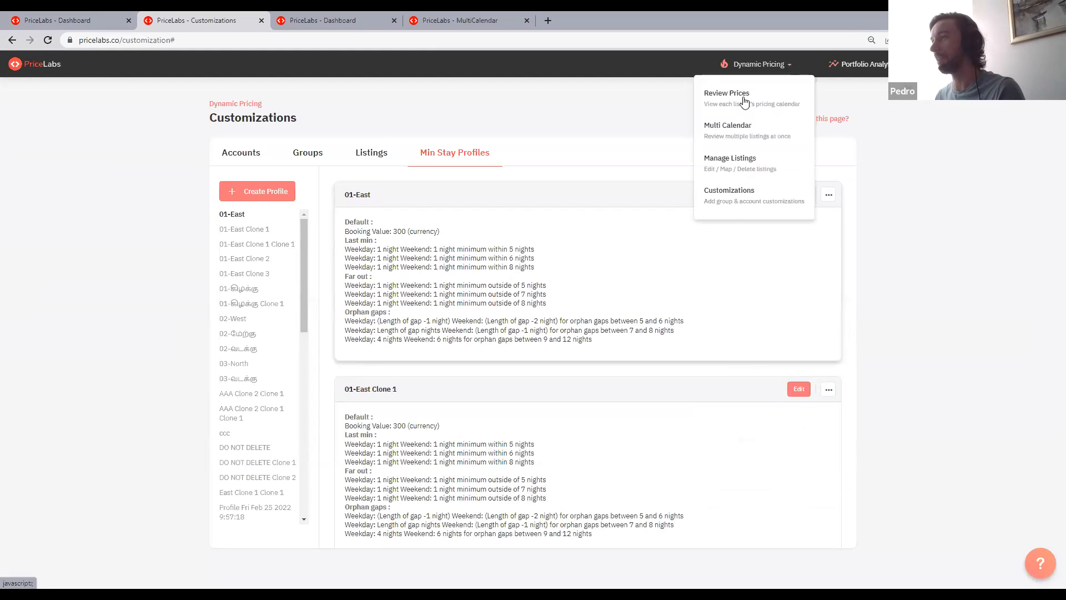
left_click(734, 206)
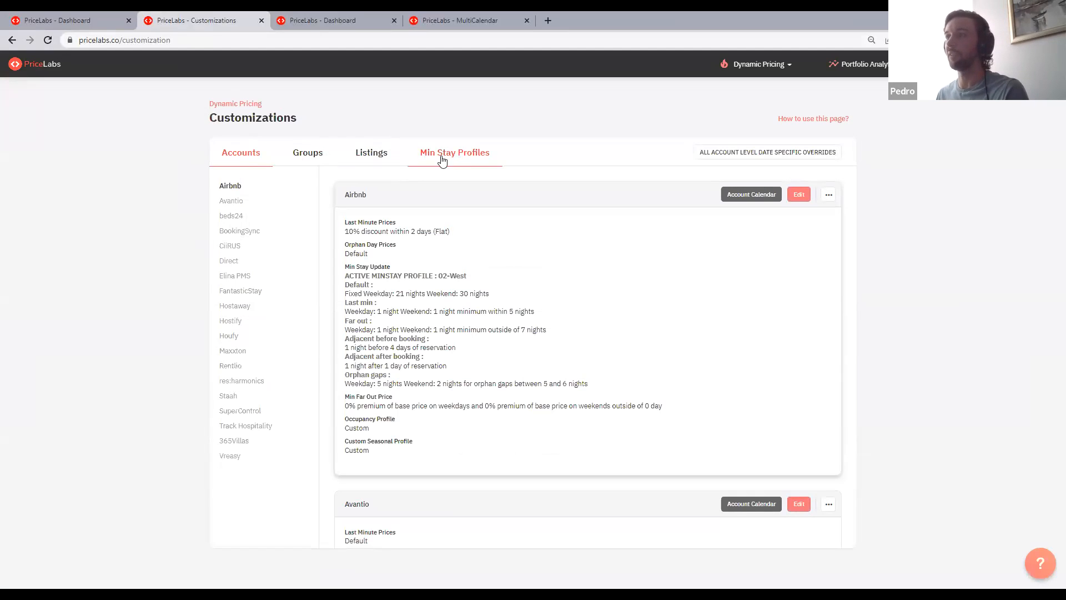
left_click(476, 158)
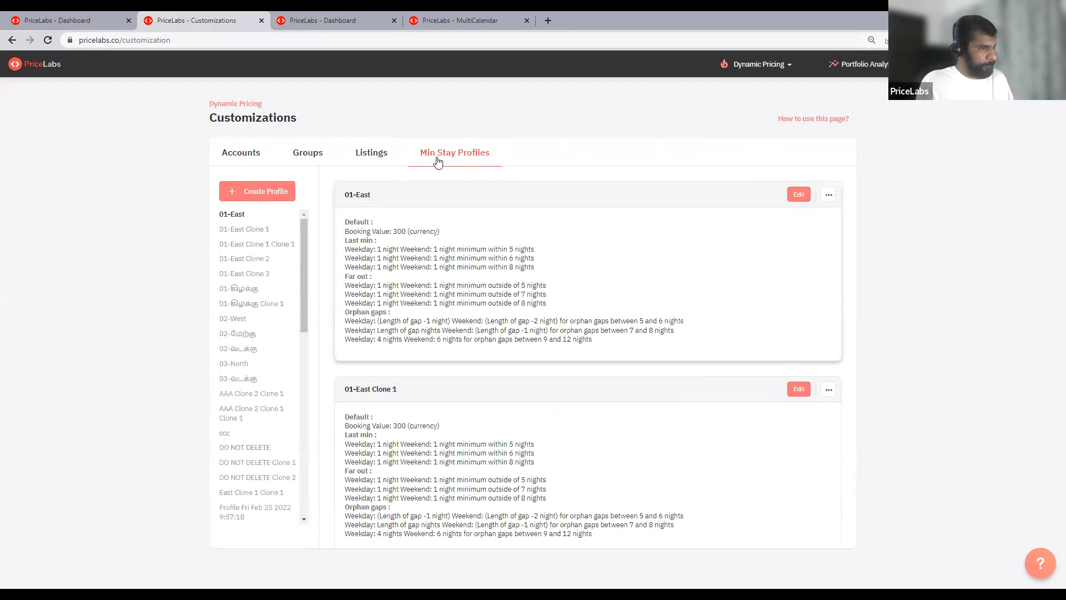
- Create a minimum-stay profile named Summer with a fixed default of 2 weekday nights and 3 weekend nights
left_click(275, 192)
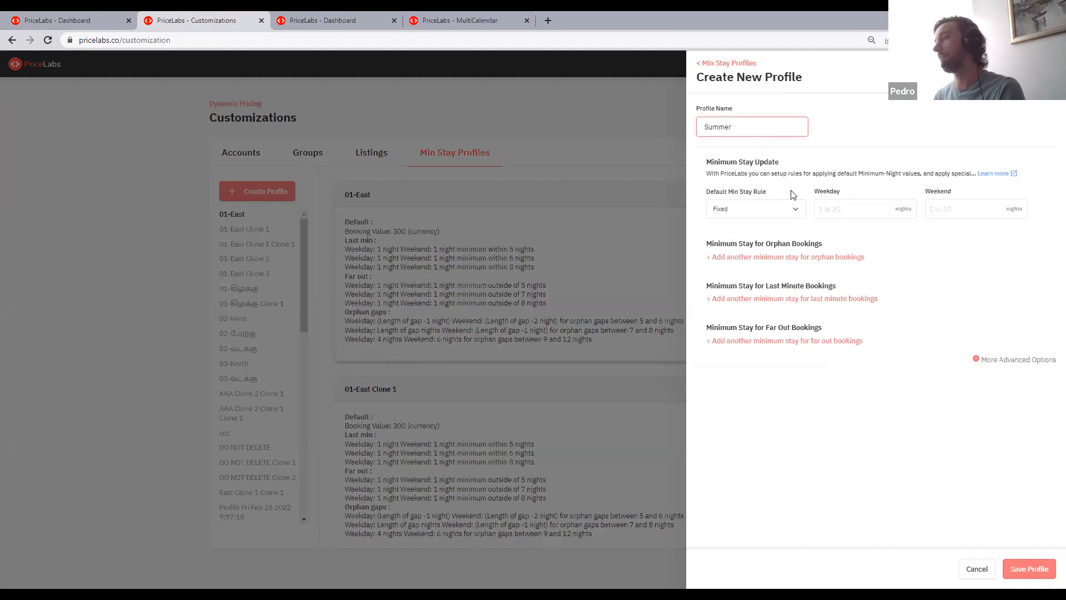
left_click(856, 216)
type("2")
left_click(938, 211)
type("3")
- Add an orphan-booking minimum-stay rule to the new profile for gaps between 1 and 3 nights
left_click(784, 257)
left_click(936, 277)
type("1")
key("Tab")
type("3")
- Add a 2 to the Summer profile's name and save the profile
left_click(1018, 570)
left_click(200, 118)
left_click(762, 131)
type("2")
left_click(1033, 568)
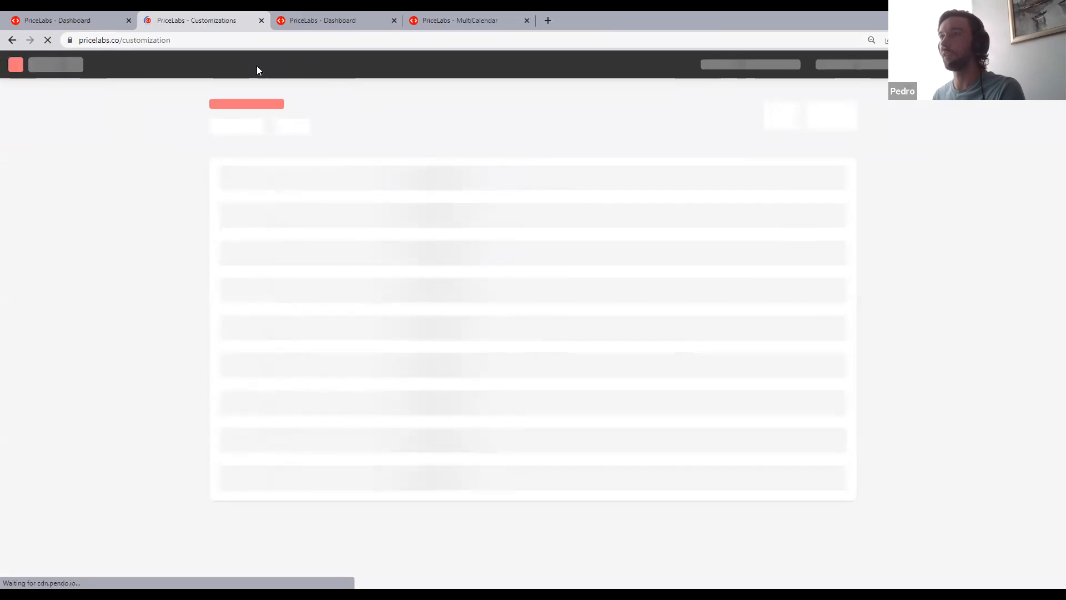
- Return to Boat Jambul's stay restrictions, assign the 01-East minimum-stay profile and review its rules
left_click(49, 17)
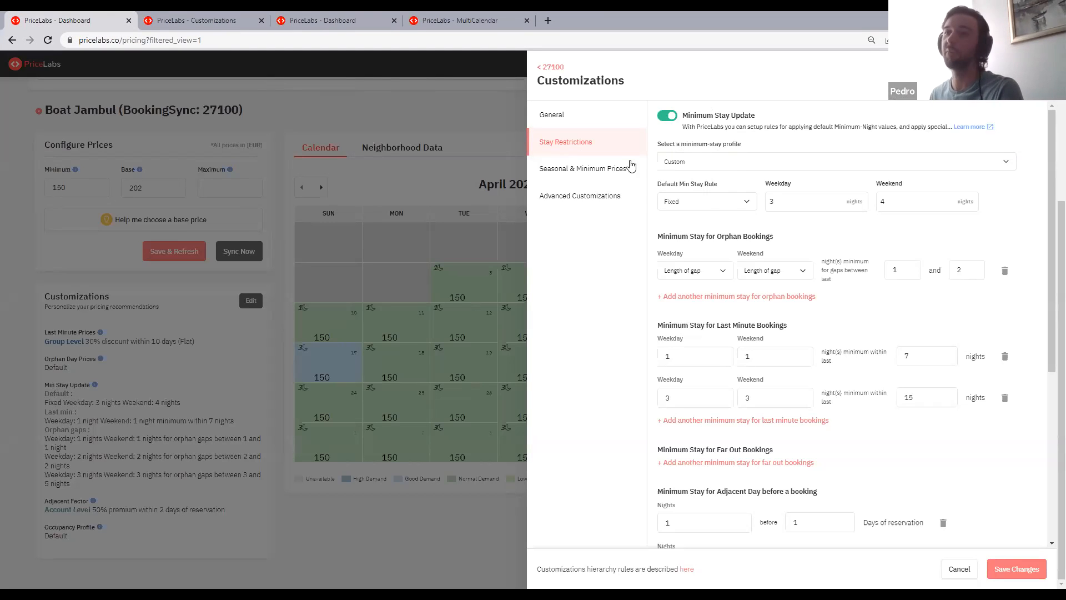
left_click(731, 163)
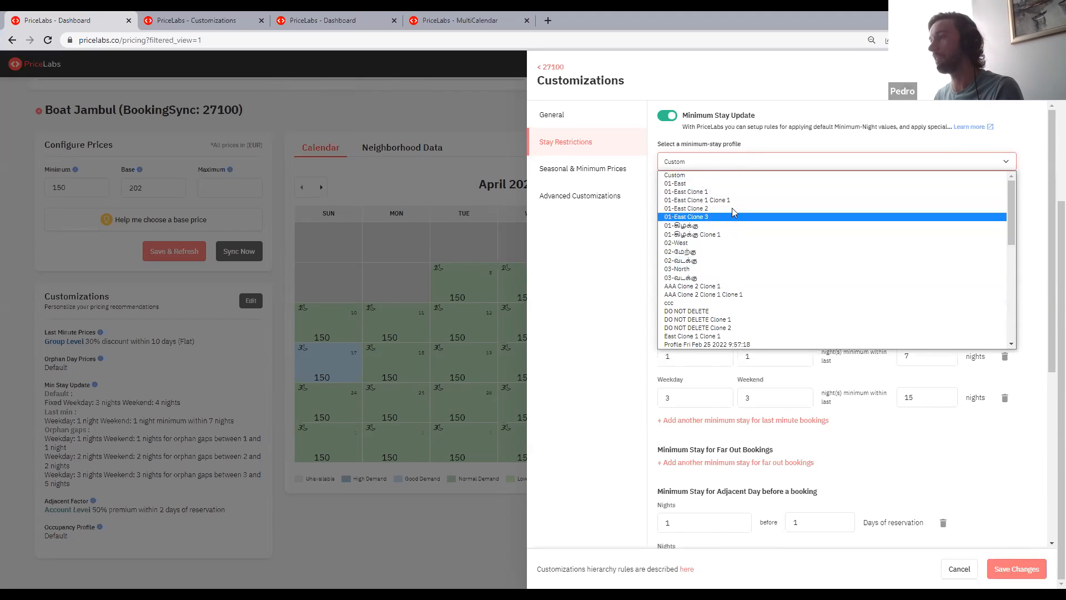
left_click_drag(739, 127, 742, 127)
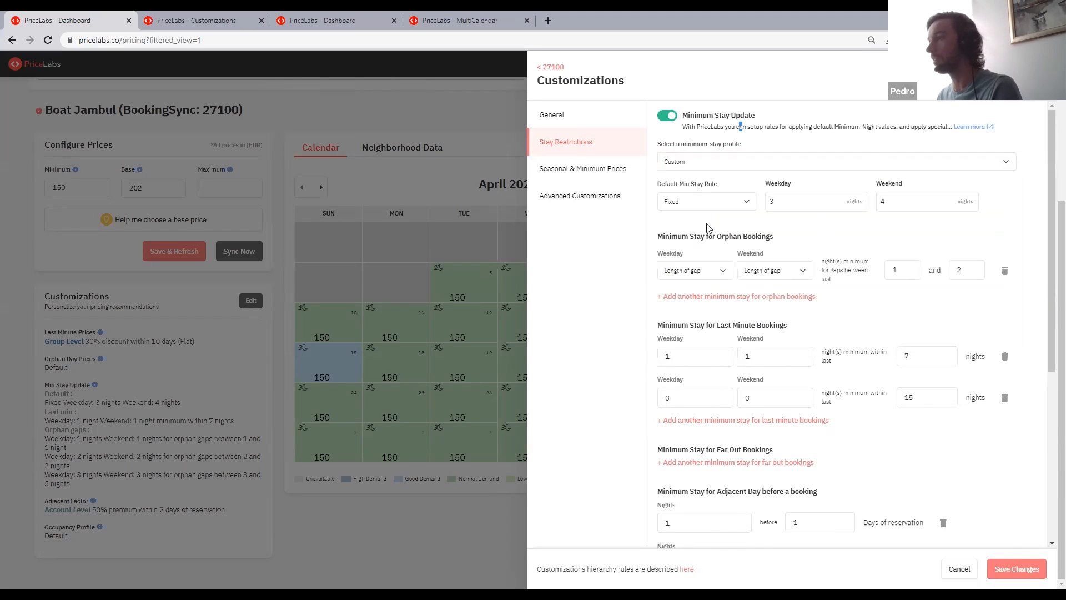
left_click(726, 167)
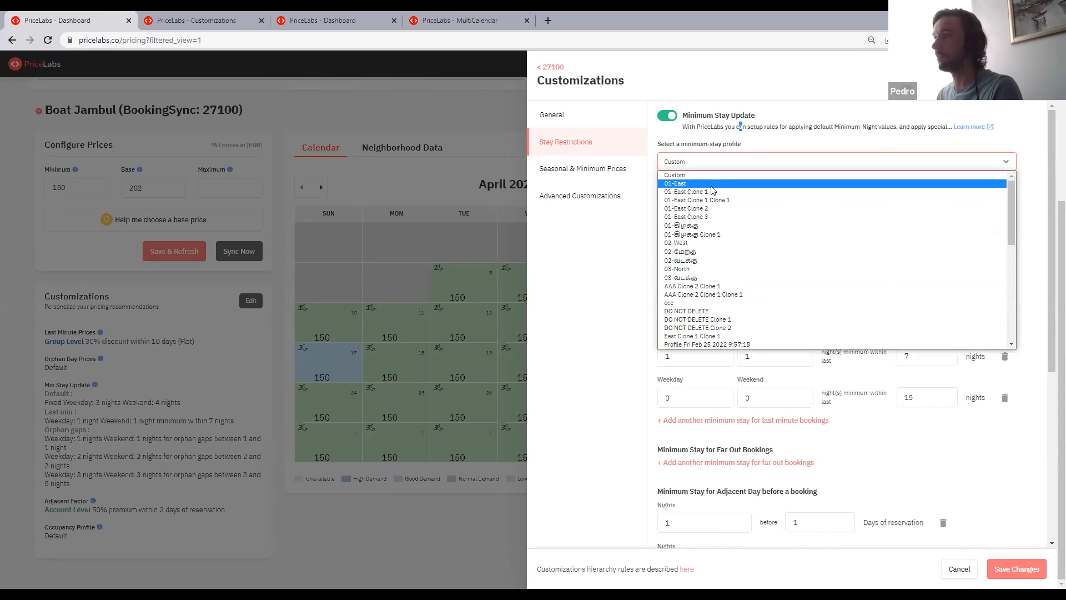
left_click(711, 186)
mouse_move(672, 200)
left_mouse_down()
mouse_move(969, 345)
mouse_move(686, 256)
mouse_move(700, 221)
mouse_move(669, 212)
mouse_move(860, 257)
mouse_move(950, 345)
mouse_move(663, 216)
left_mouse_up()
left_click(662, 215)
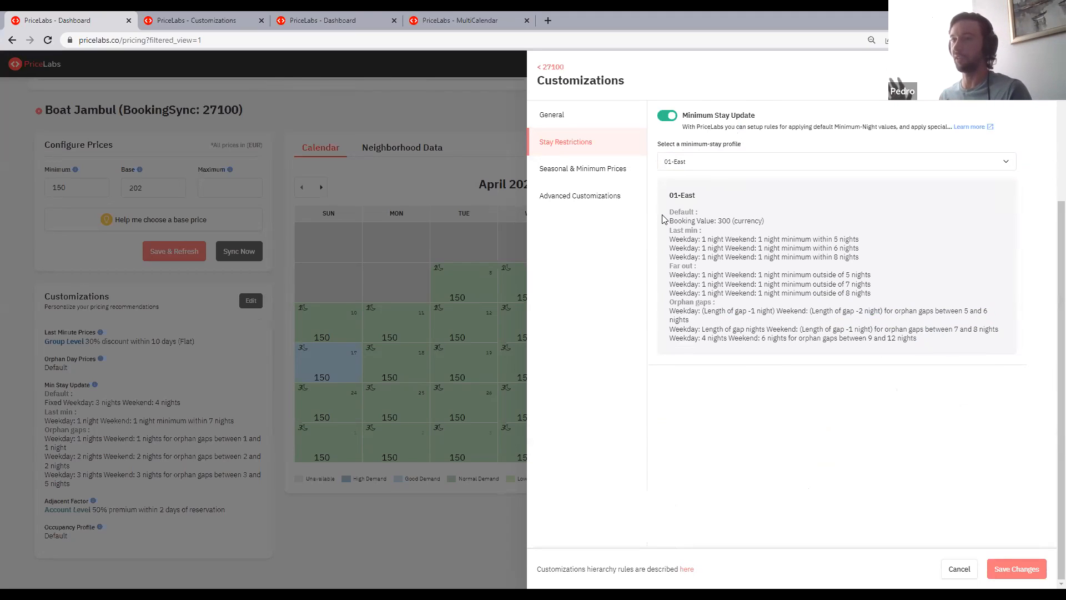
- Open Boat Jambul's Custom Seasonal Profile for editing from the seasonal and minimum price settings
left_click(577, 169)
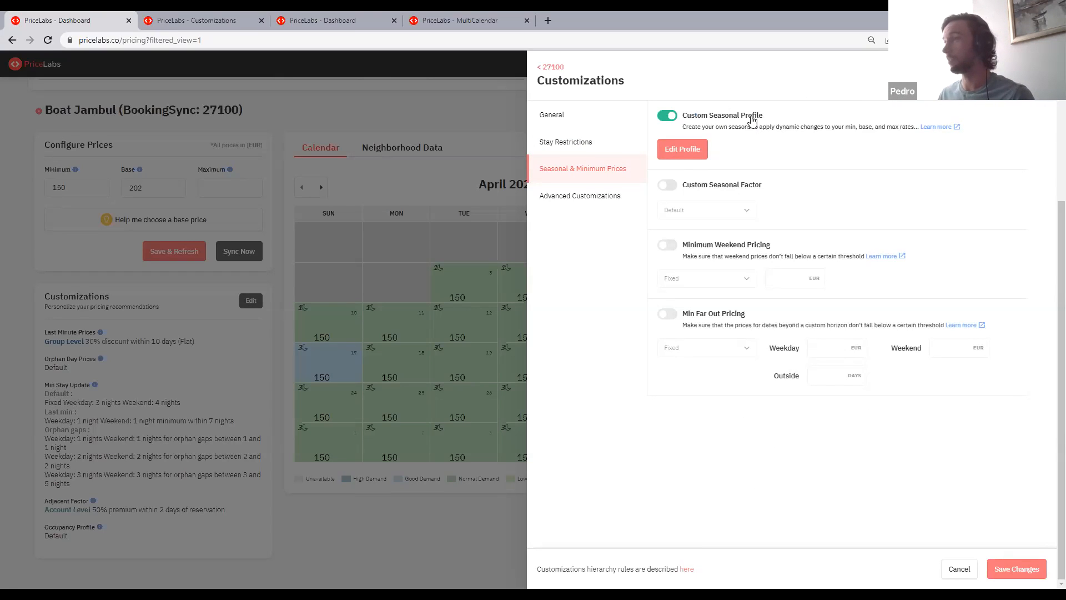
left_click(684, 149)
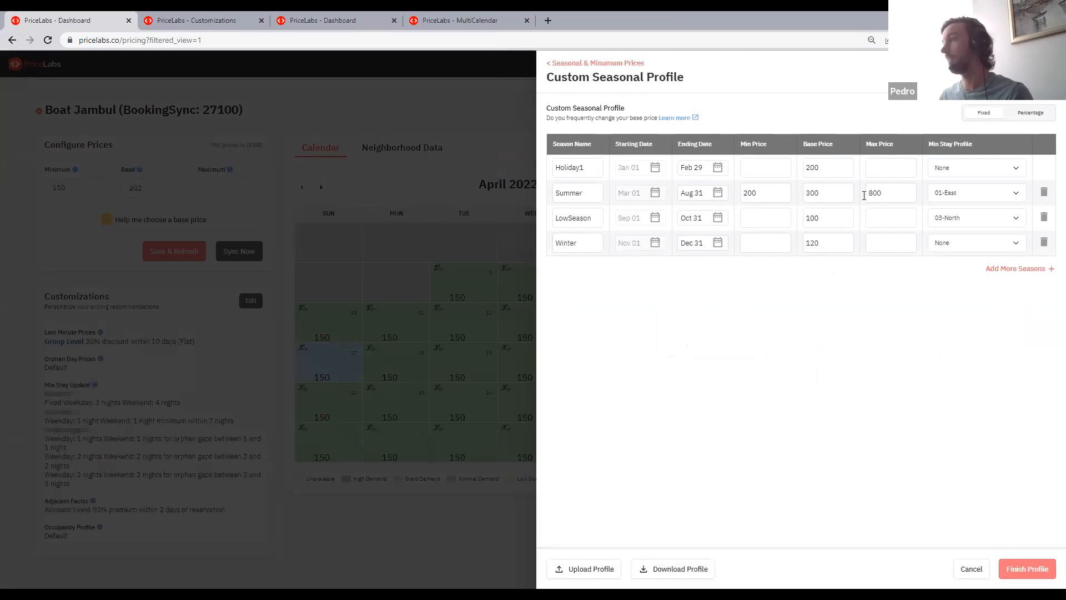
left_click_drag(567, 76, 716, 83)
left_click(717, 84)
left_click_drag(589, 79, 686, 81)
left_click(604, 100)
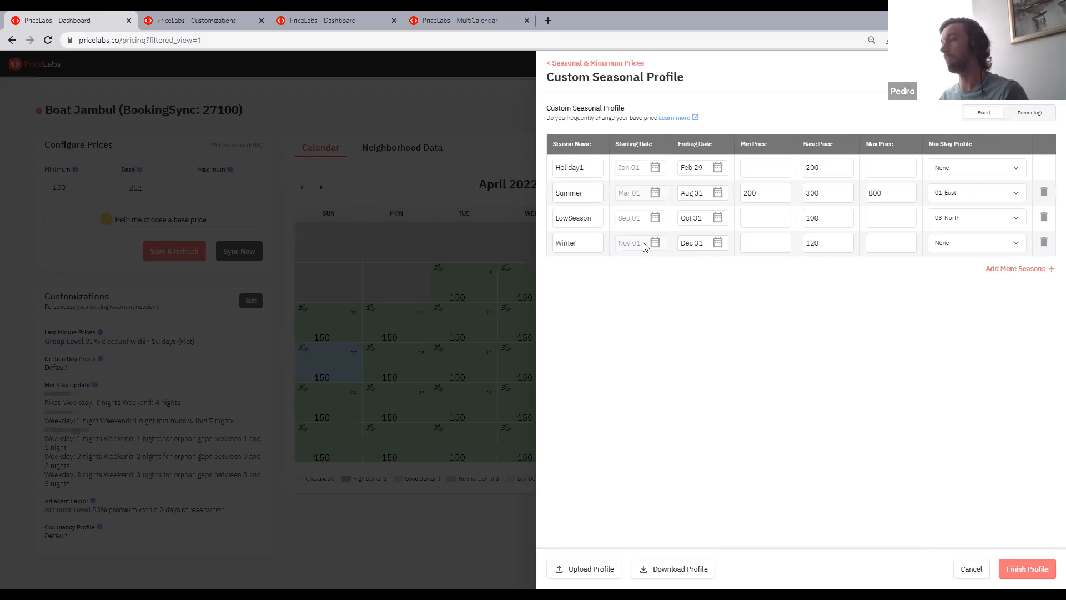
- Set the Winter season's ending date to Dec 18 to make room for another season
left_click(1025, 269)
left_click(701, 244)
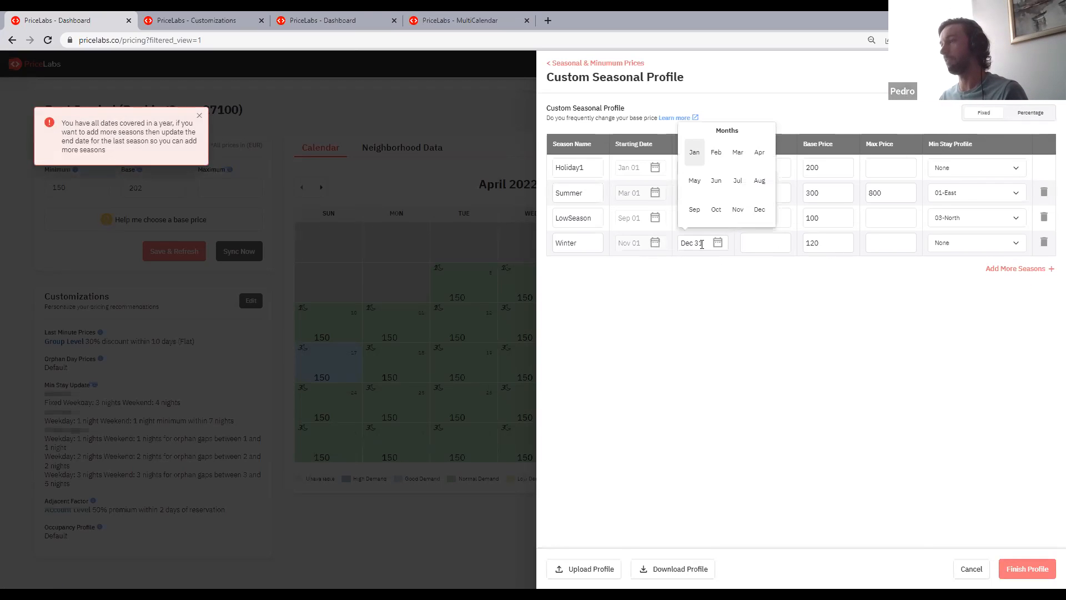
left_click(759, 210)
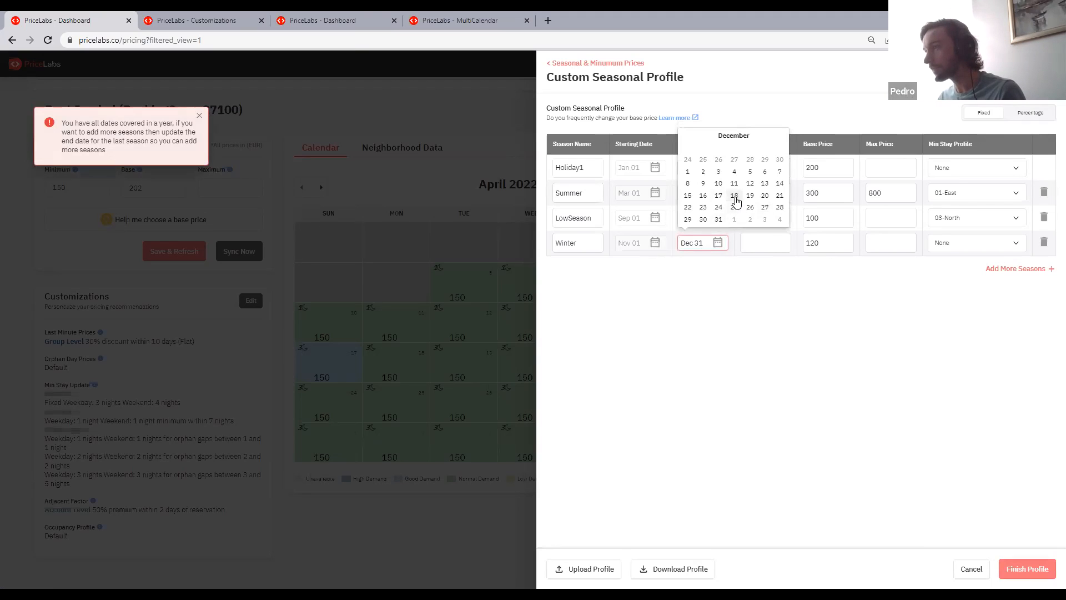
left_click(734, 197)
- Add another season after Winter and name it xmax
left_click(1027, 272)
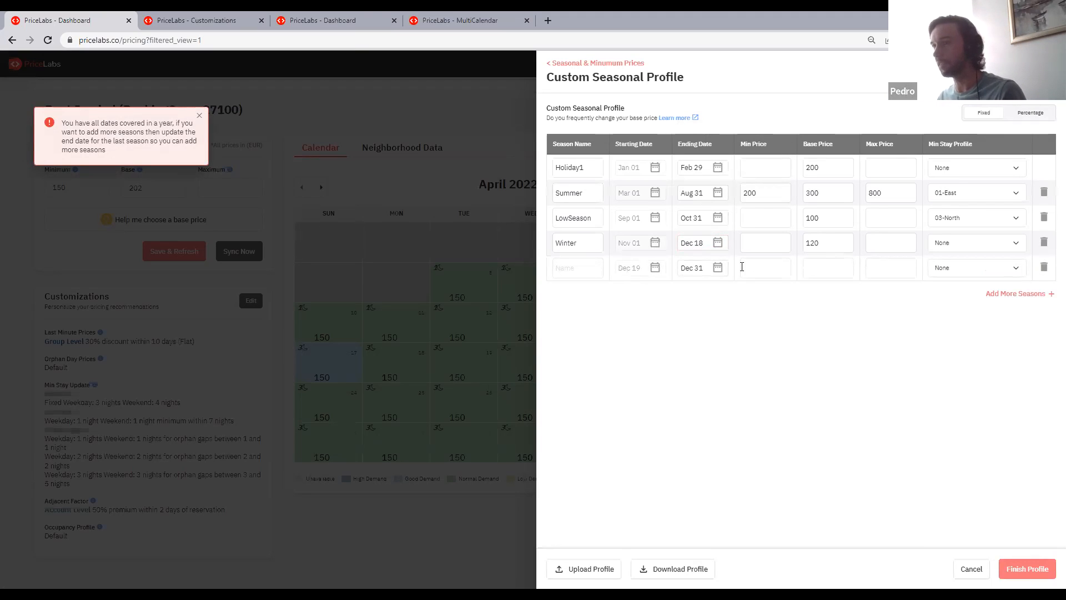
left_click(590, 267)
type("x")
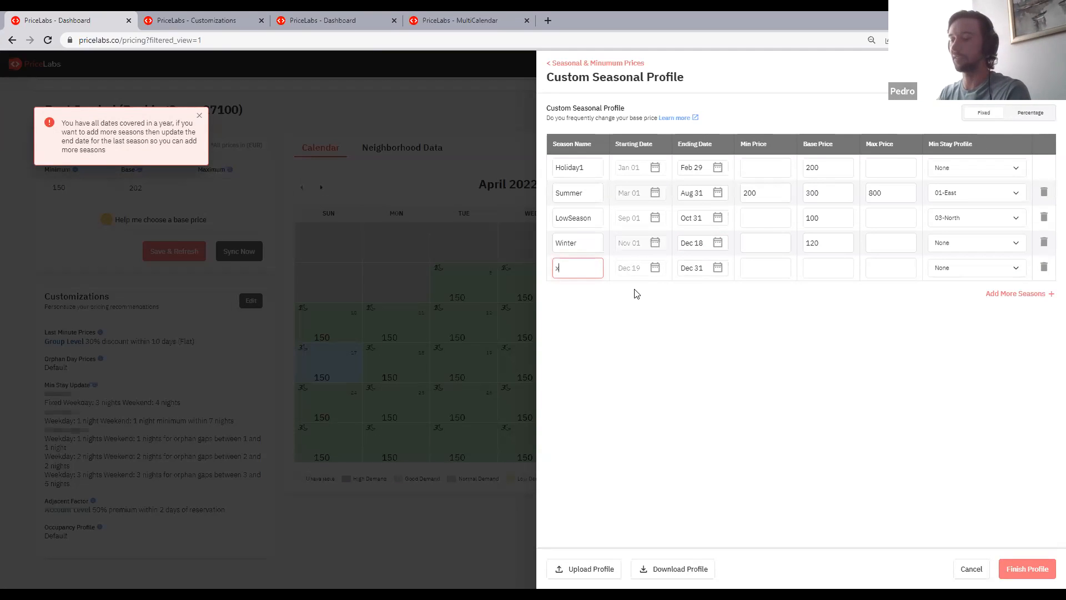
type("max")
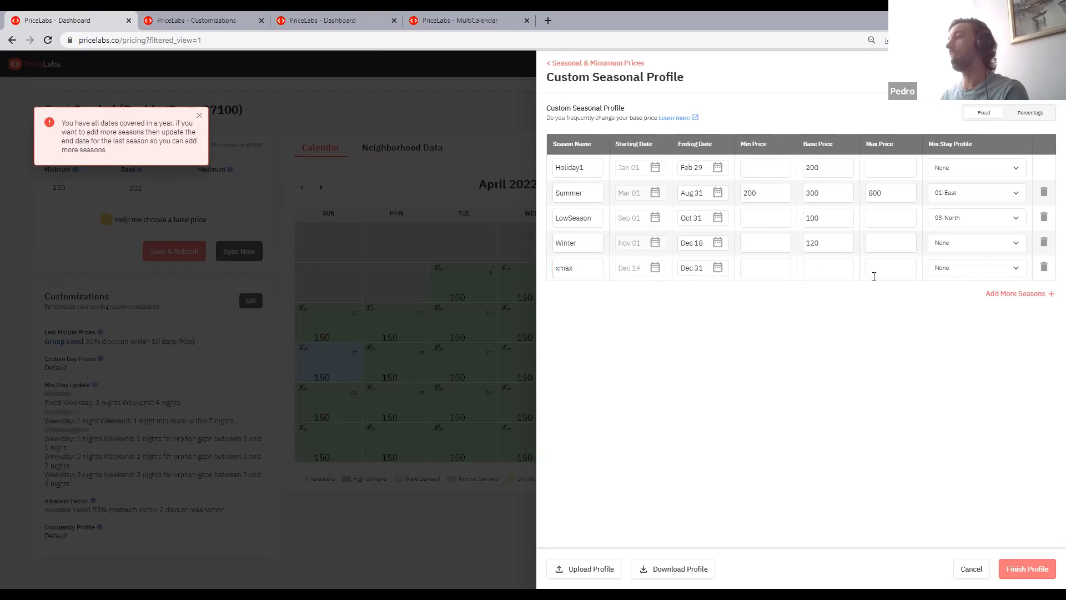
- Assign the Winter minimum-stay profile and a base price of 400 to the xmax season
left_click(975, 274)
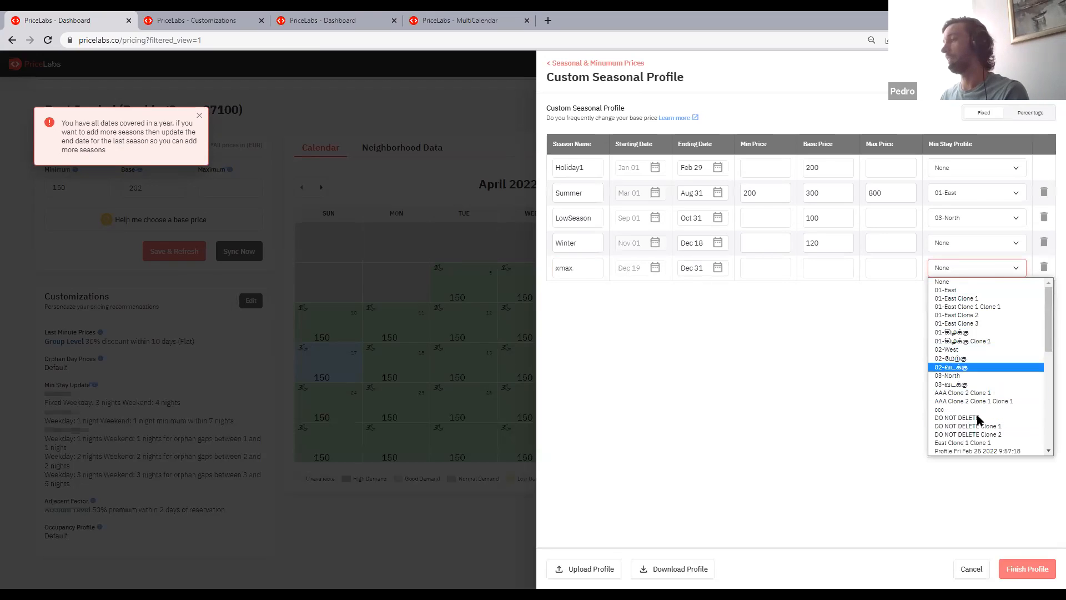
scroll(994, 383, "down", 4)
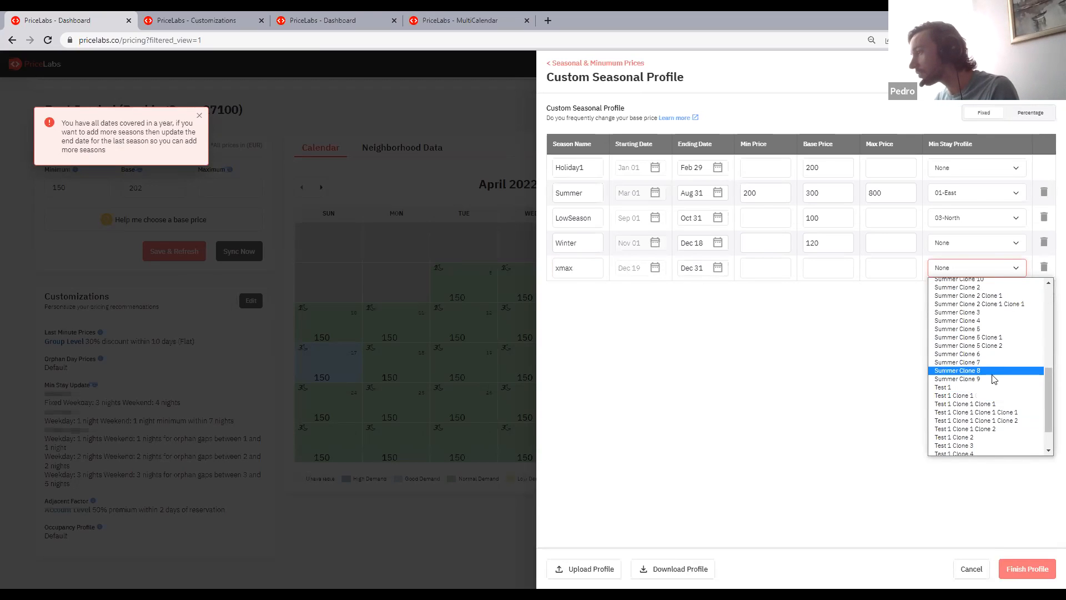
scroll(977, 411, "down", 2)
left_click(964, 442)
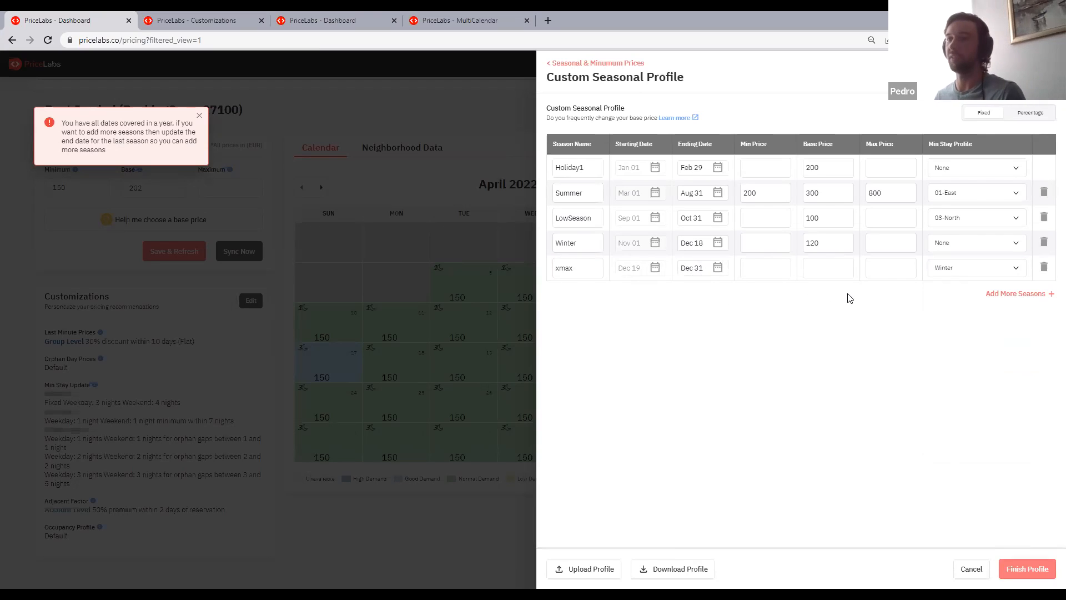
left_click(820, 269)
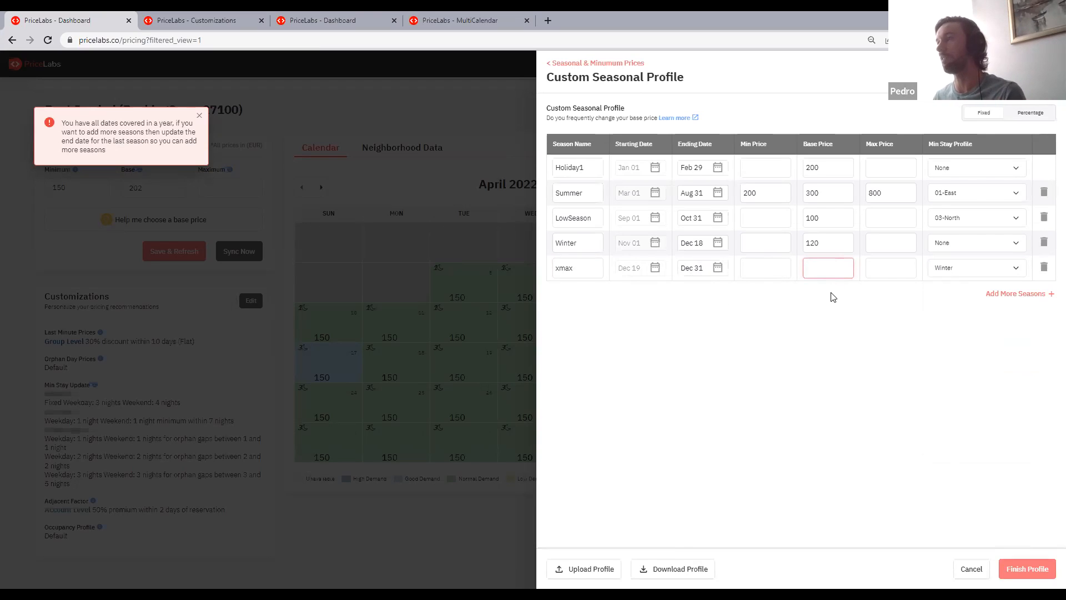
type("400")
left_click(838, 315)
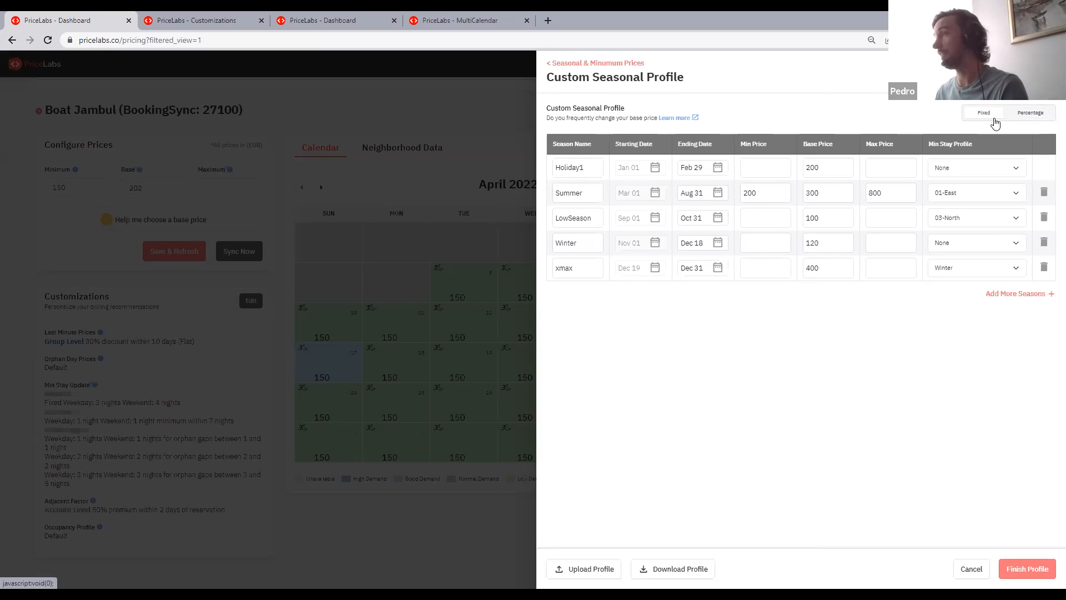
- Switch to the Customizations page and open the first group's Custom Seasonal Profile for editing
left_click(182, 16)
left_click(307, 156)
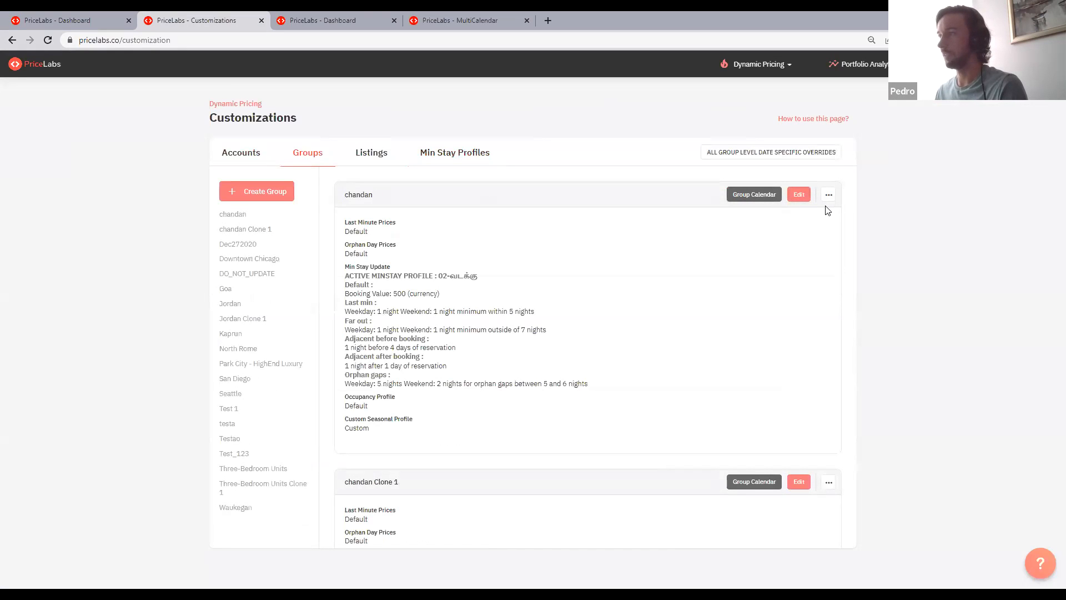
left_click(798, 194)
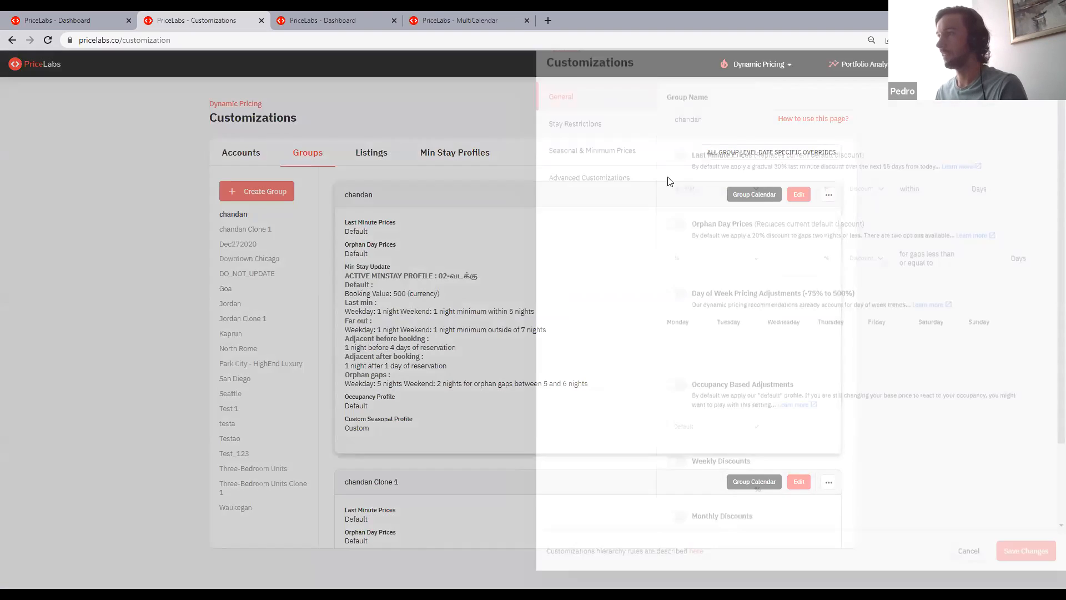
left_click(571, 143)
left_click(616, 169)
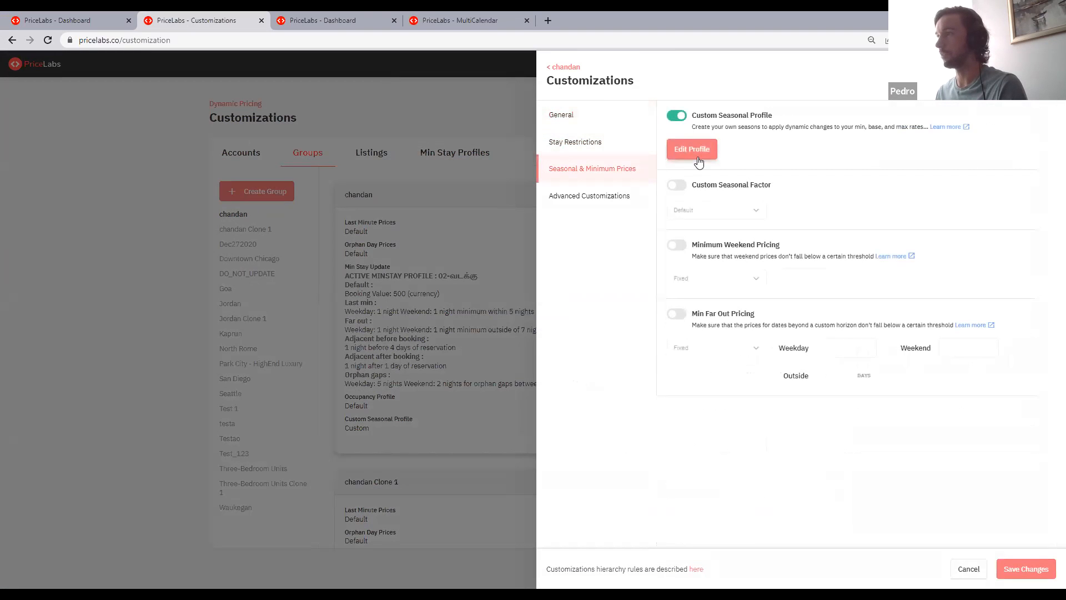
left_click(692, 149)
- Switch the group's seasonal profile to Percentage and set CustomSeason's min price to -10, base price to 10 and max price to 20
left_click(1030, 115)
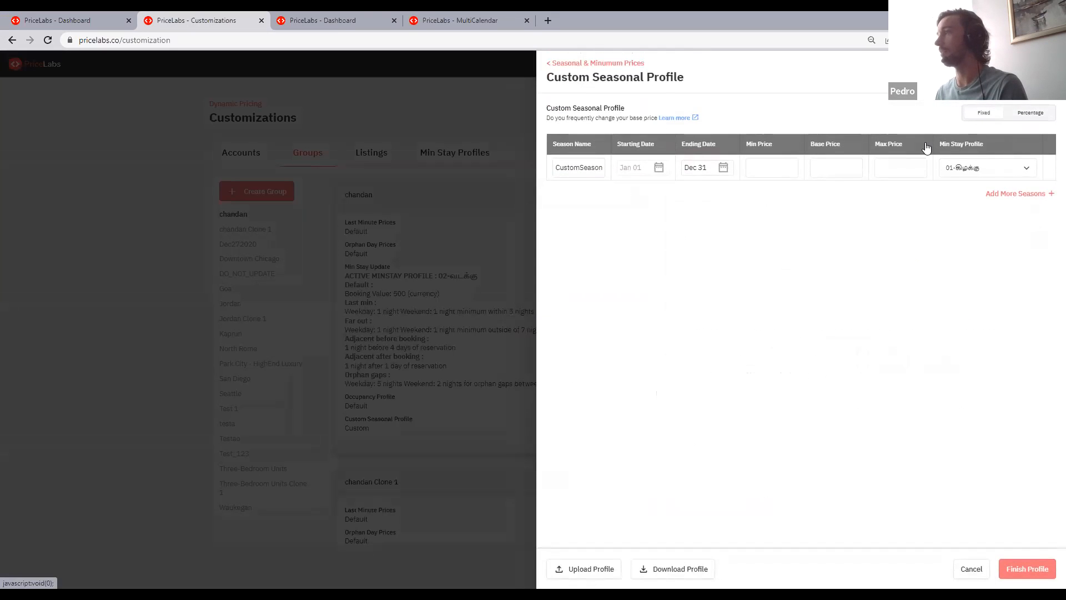
left_click(650, 198)
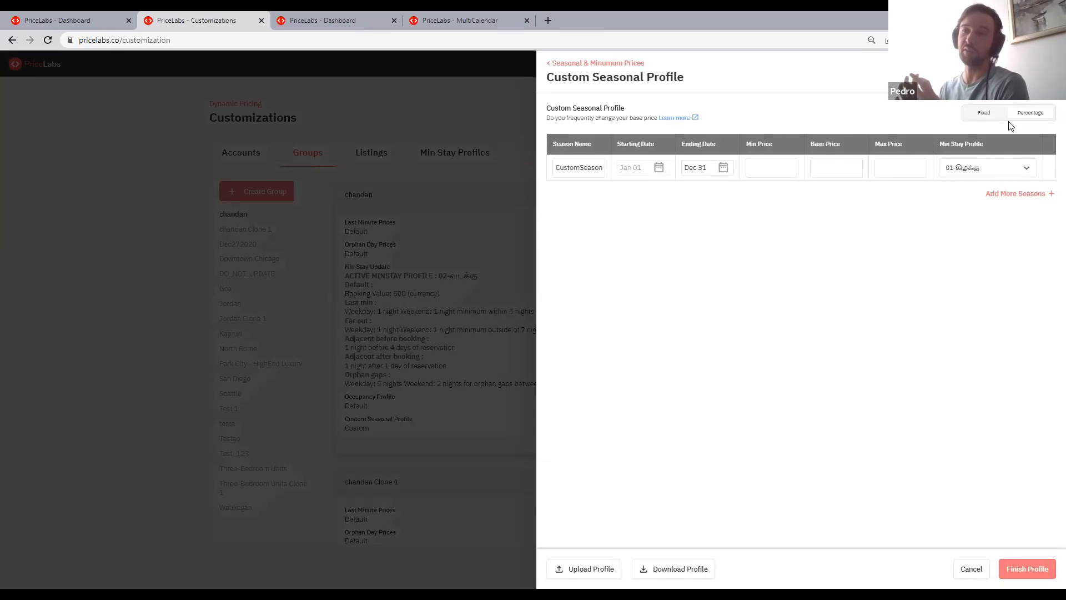
left_click(823, 169)
type("10")
key("Tab")
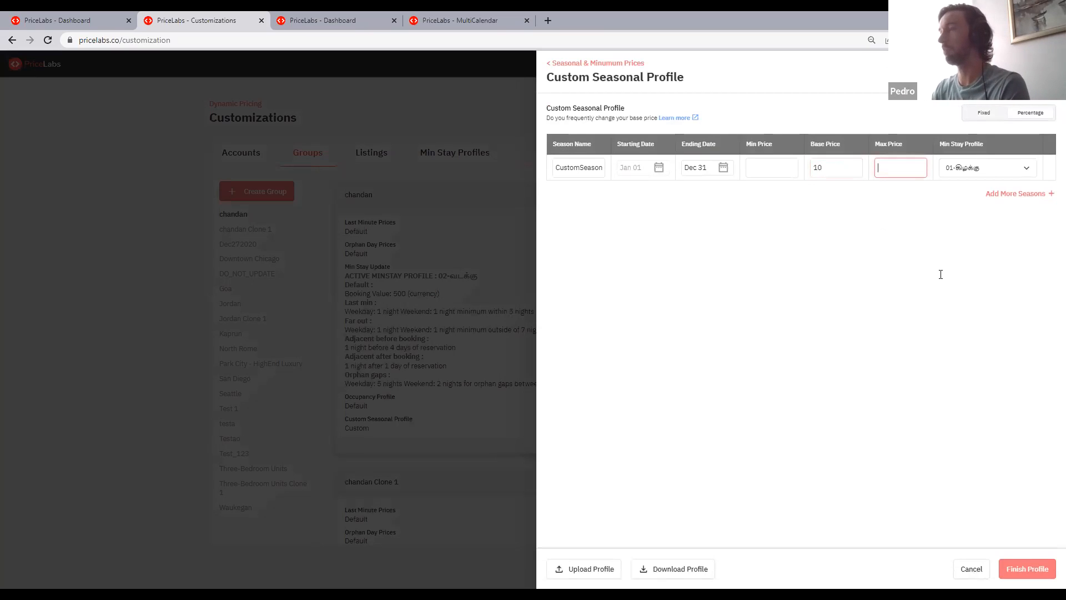
type("20")
left_click(779, 171)
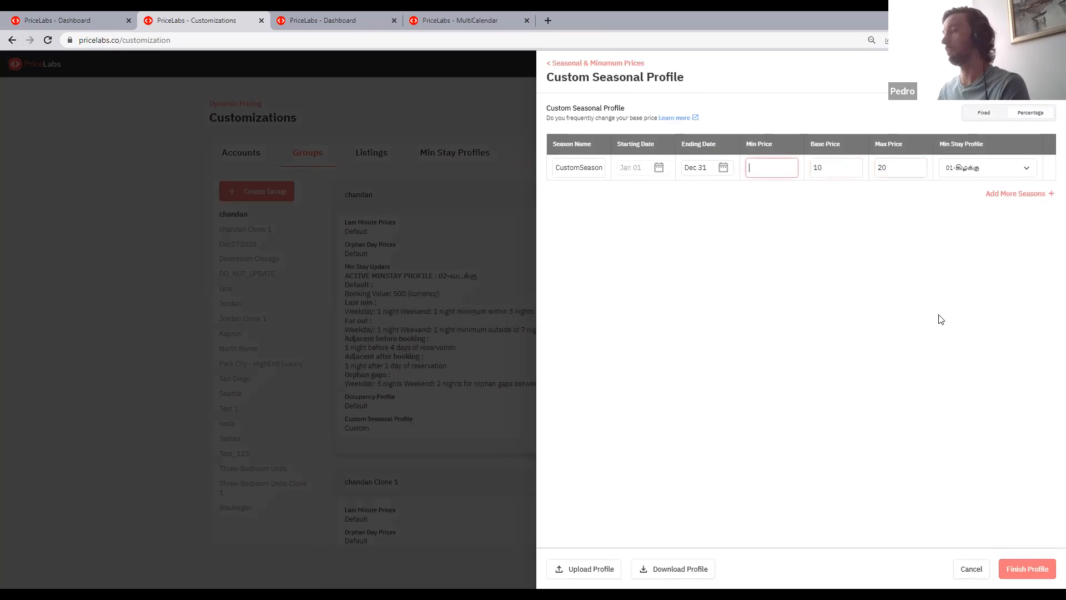
type("-10")
left_click(941, 320)
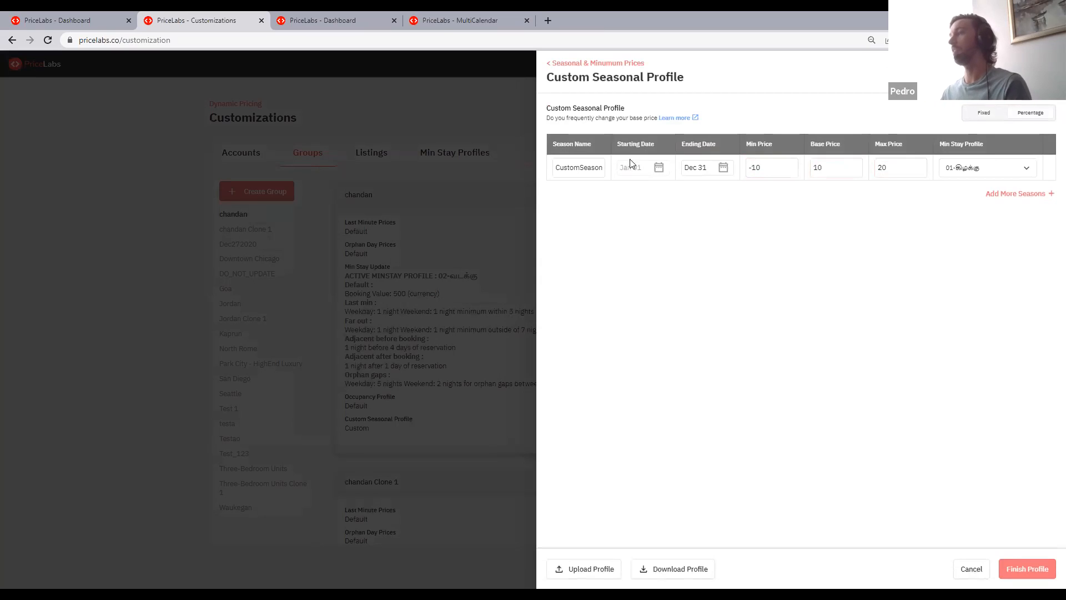
double_click(566, 168)
left_click(623, 197)
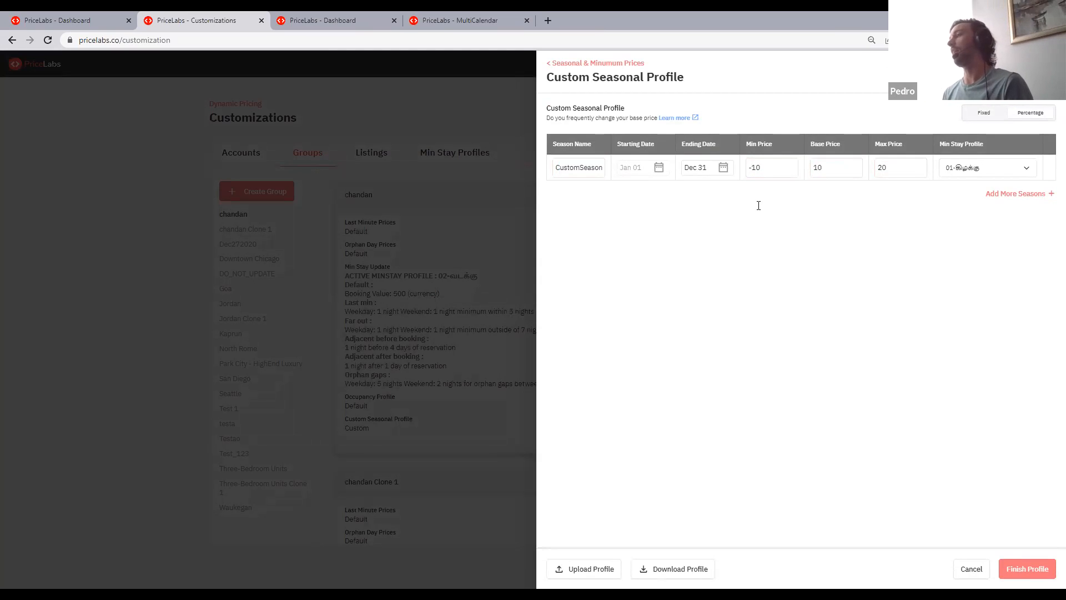
- Choose the 01-East minimum-stay profile for the group's CustomSeason and close the seasonal profile without saving
left_click(989, 169)
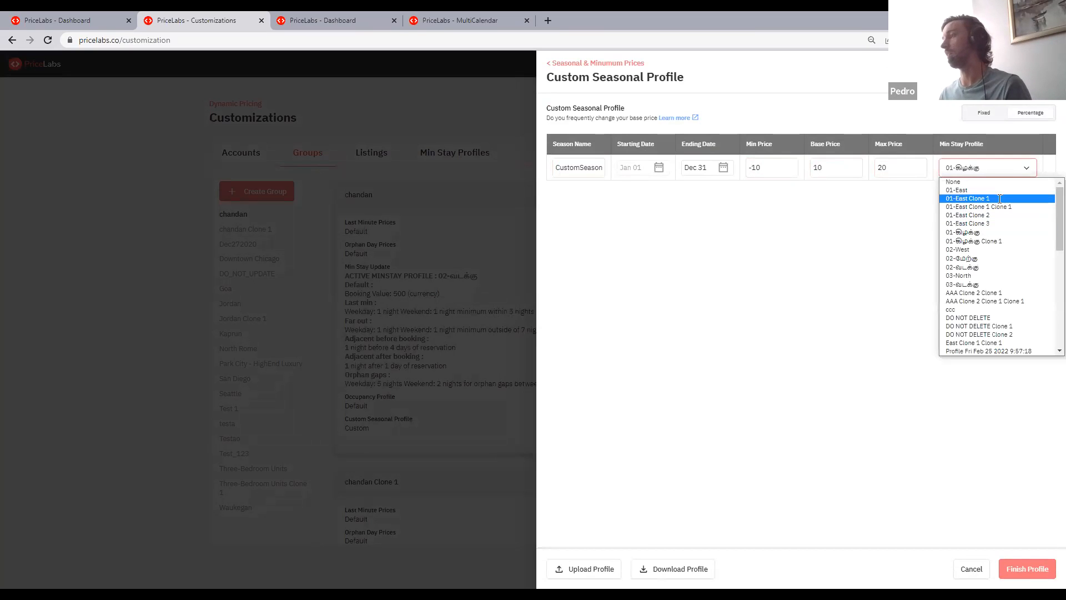
left_click(977, 189)
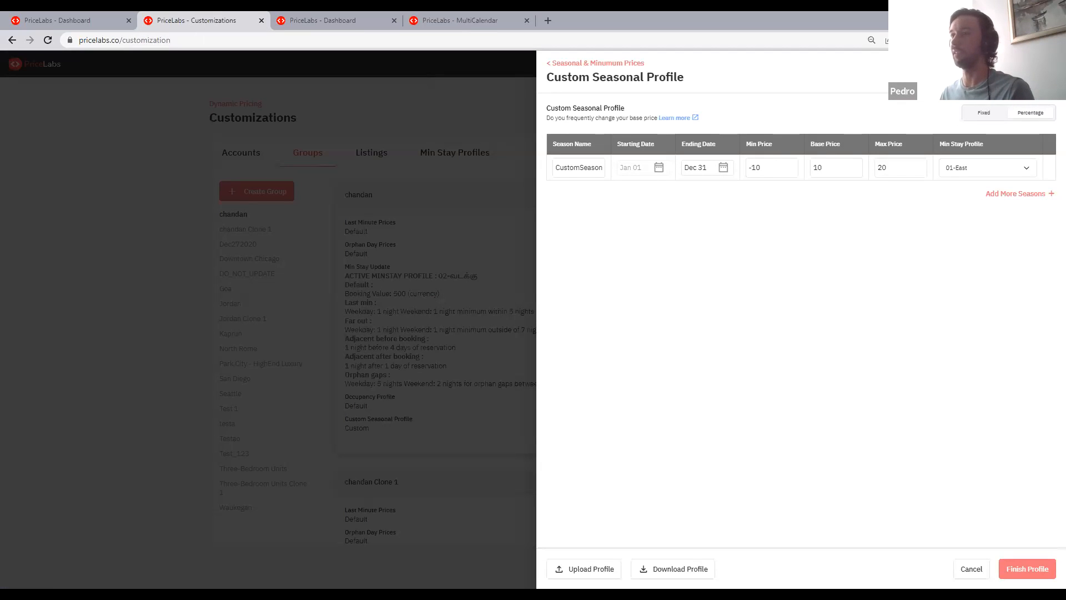
left_click(518, 257)
left_click(518, 256)
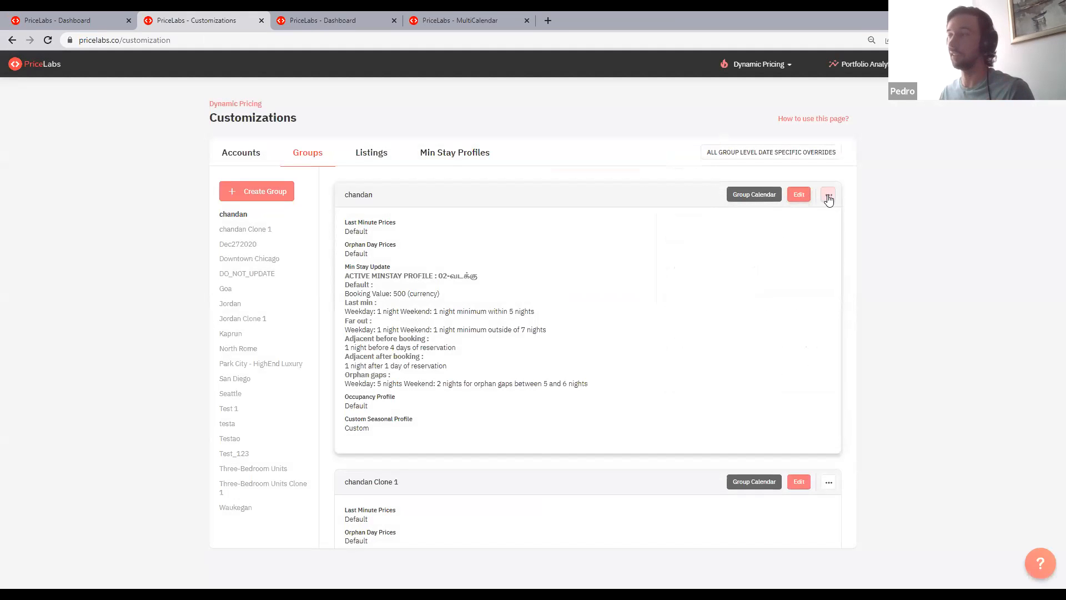
- Add a date-specific override in the first group's calendar for Dec 22 to 26, 2022 with a minimum stay of 4
left_click(744, 204)
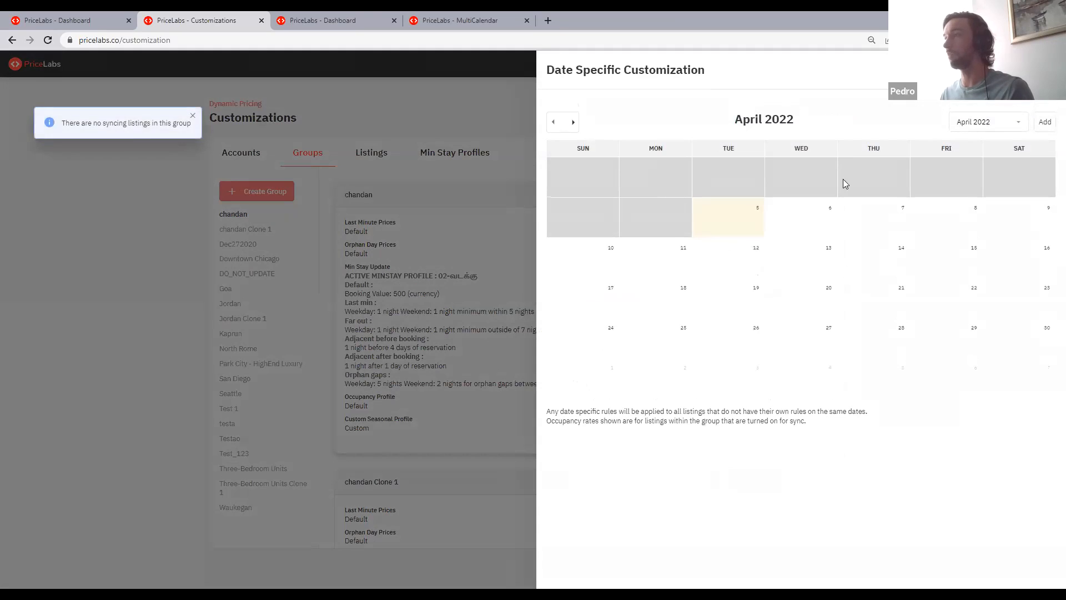
left_click(983, 122)
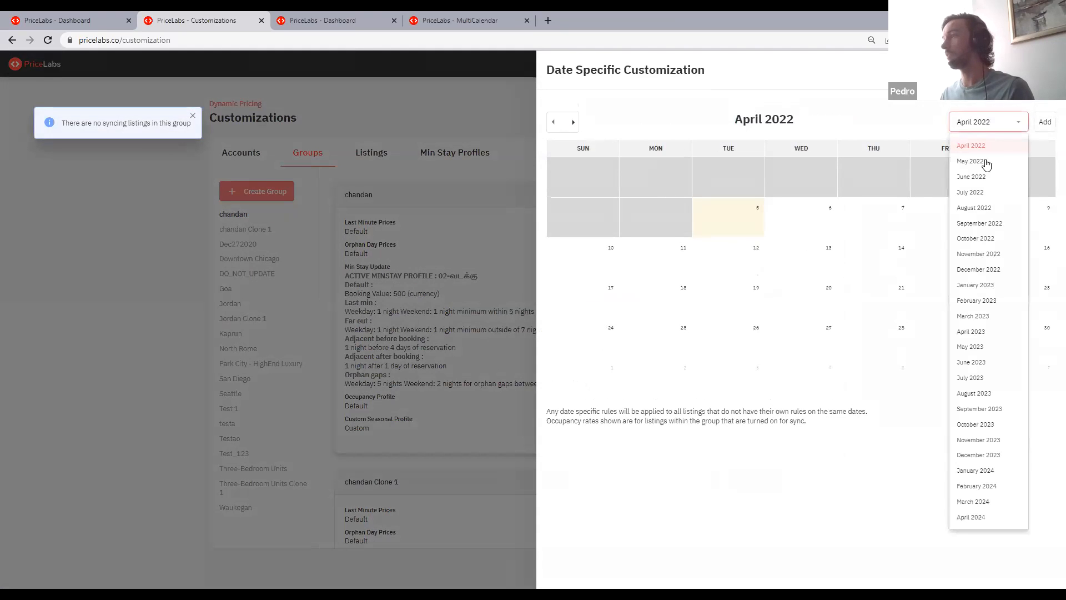
left_click(991, 270)
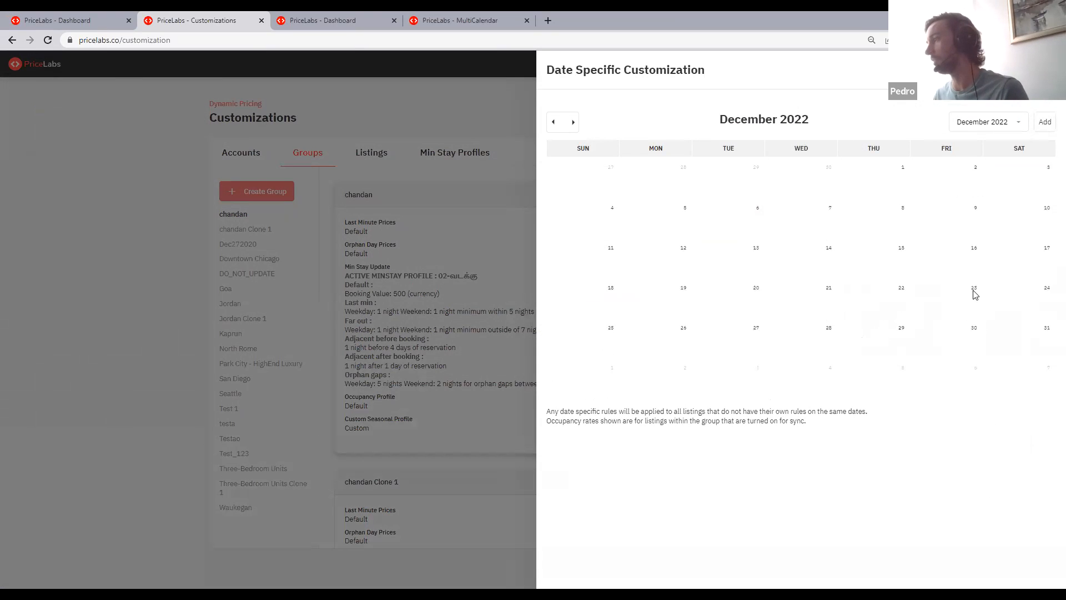
left_click_drag(905, 295, 653, 331)
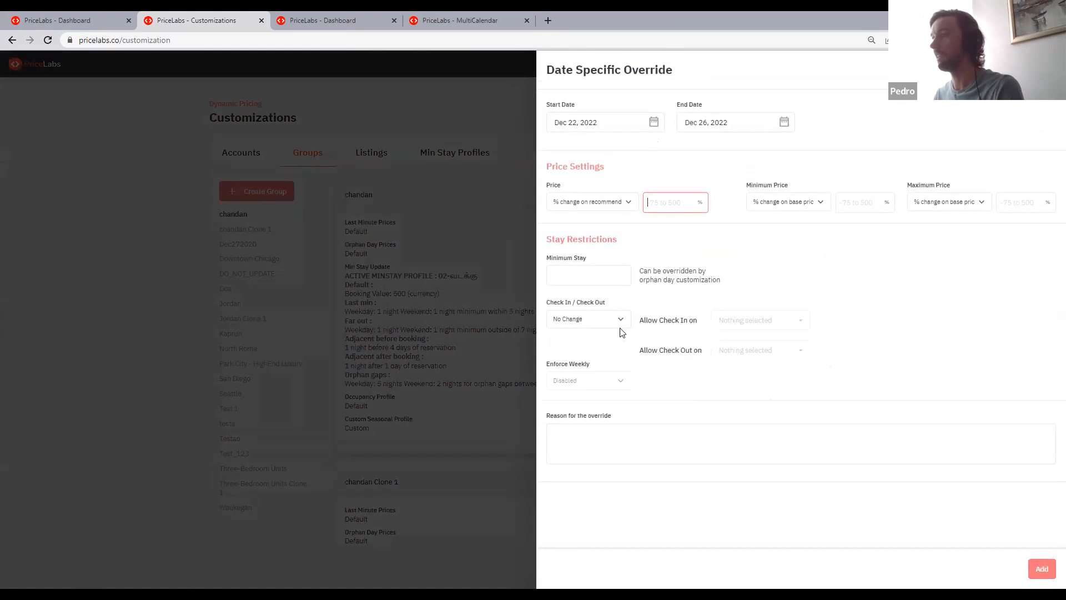
left_click(599, 279)
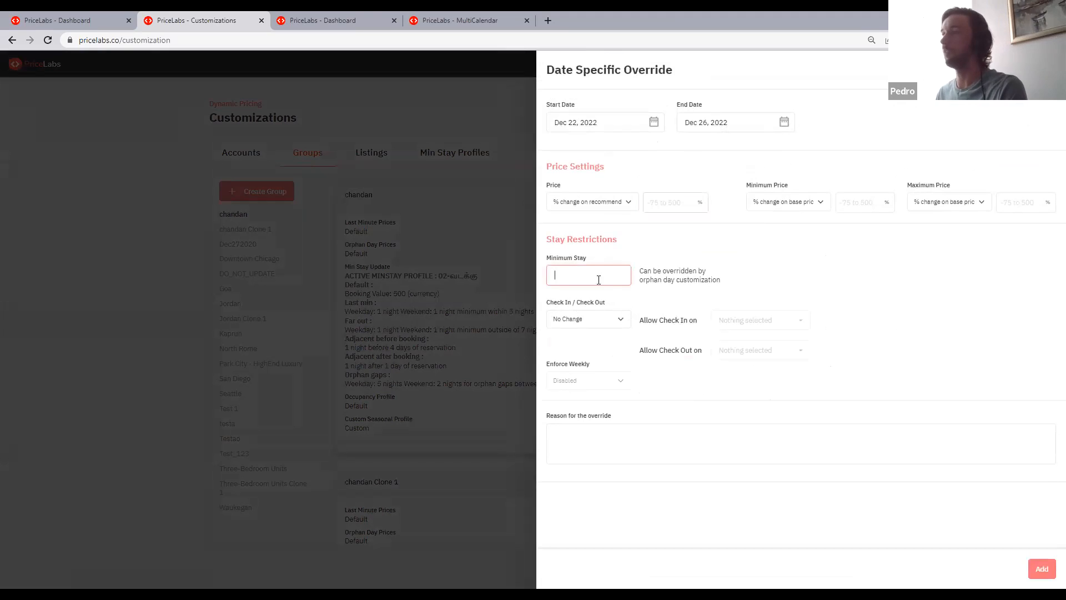
type("4")
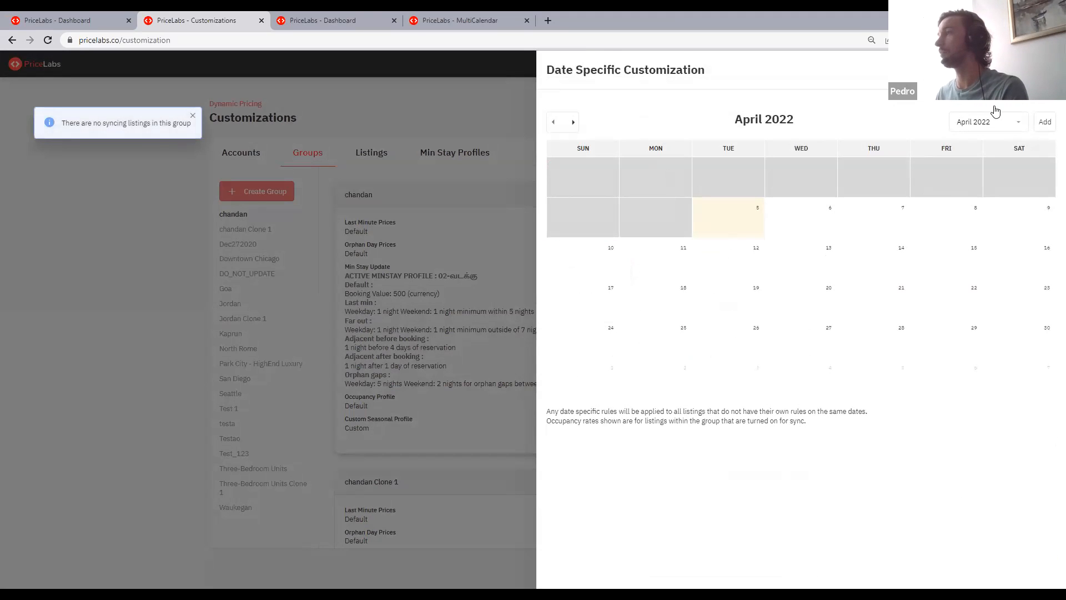
- Add another group override for Dec 20 to 21, 2022 with a minimum stay of 2
left_click(992, 120)
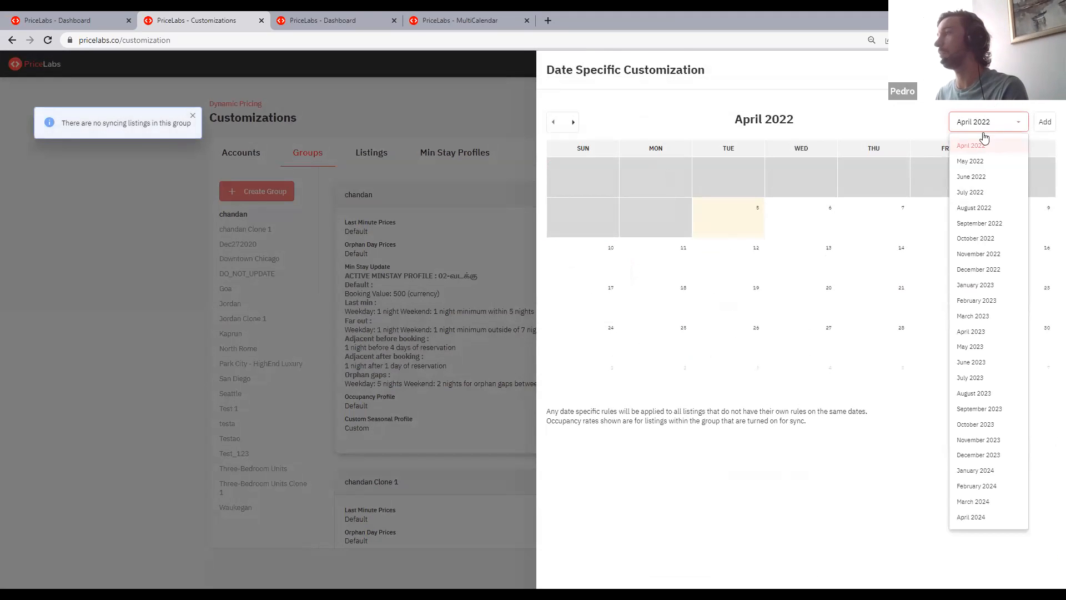
left_click(979, 269)
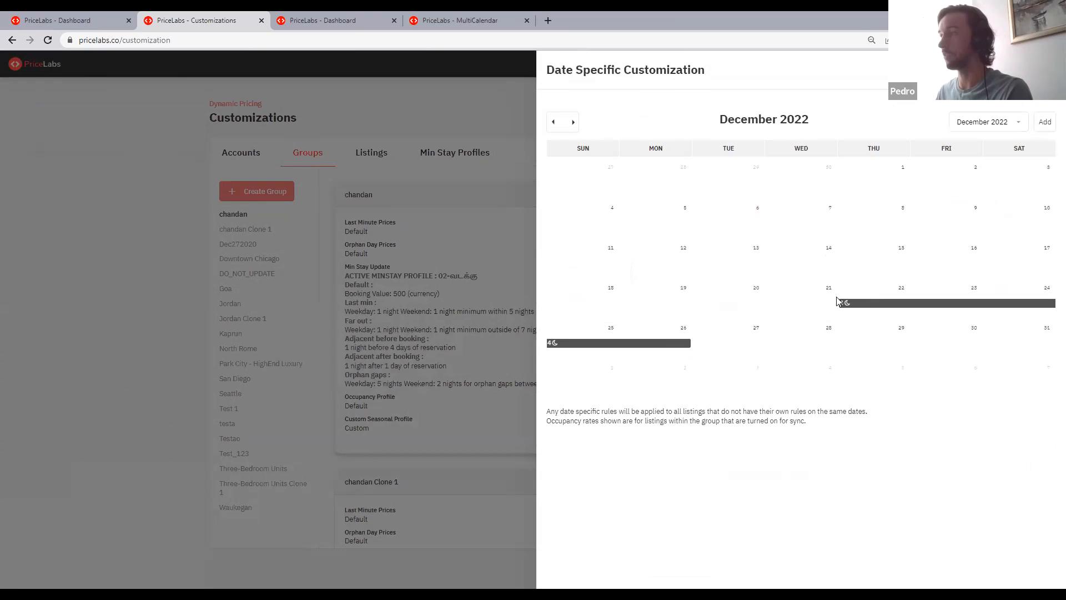
left_click_drag(820, 304, 717, 300)
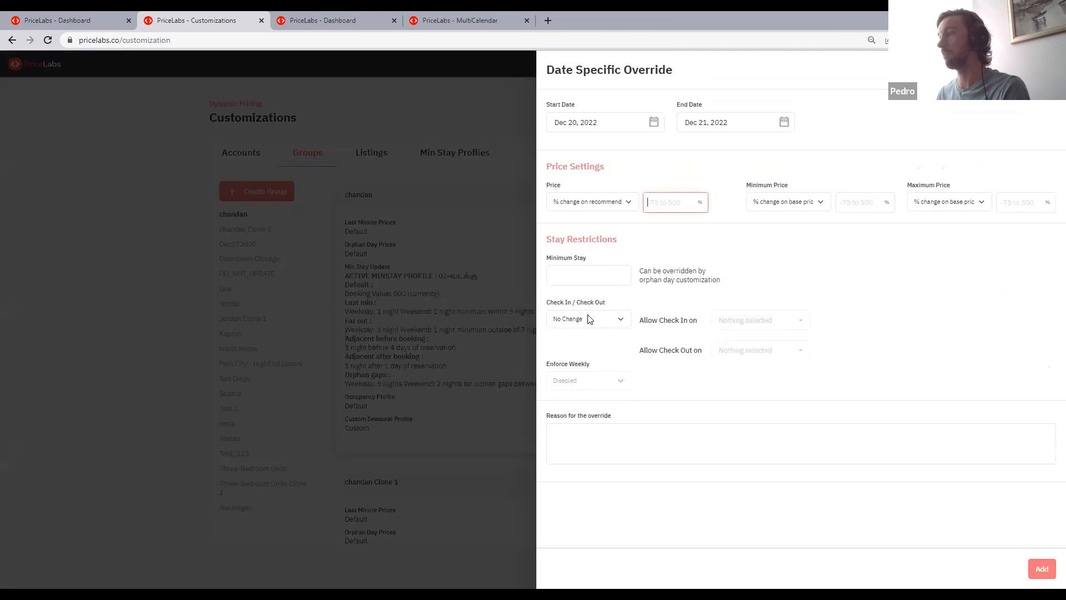
left_click(586, 275)
type("2")
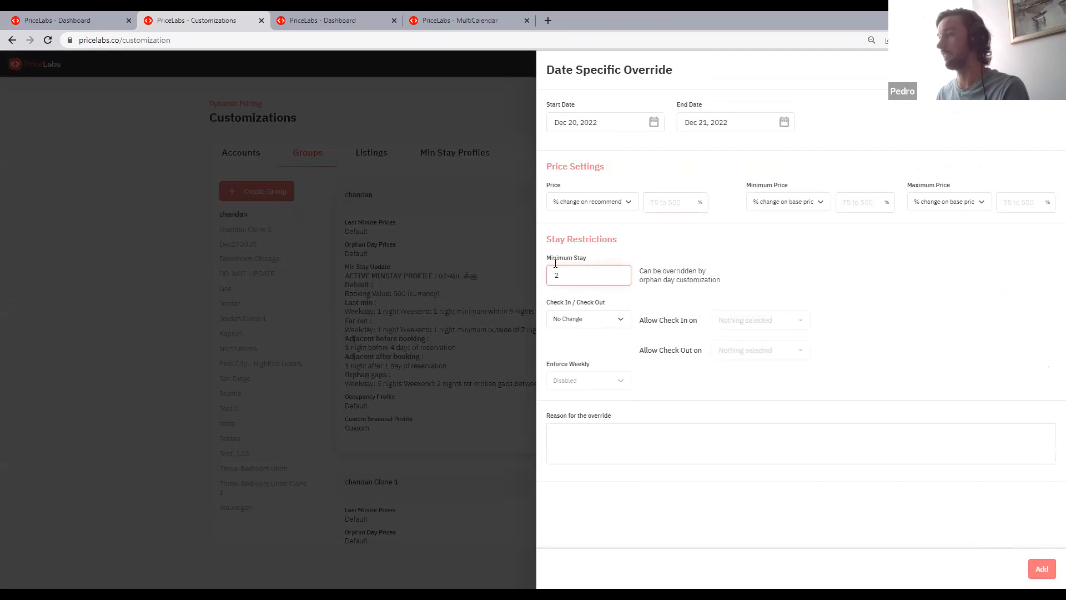
left_click(1042, 566)
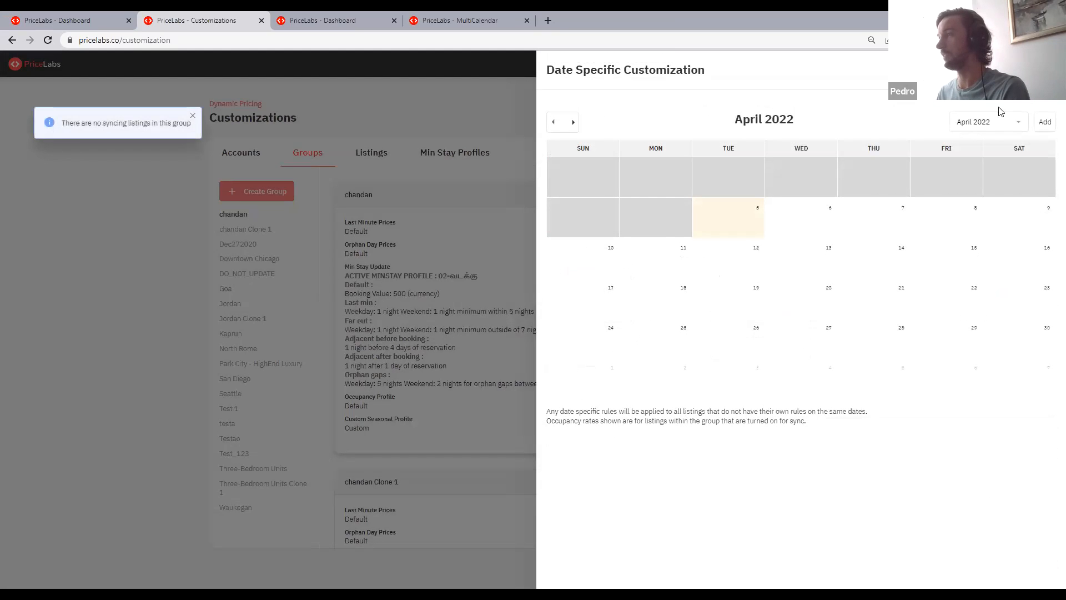
- Add a group override for Dec 27 to 28, 2022 with a minimum stay of 2 and return to the December 2022 calendar
left_click(1004, 128)
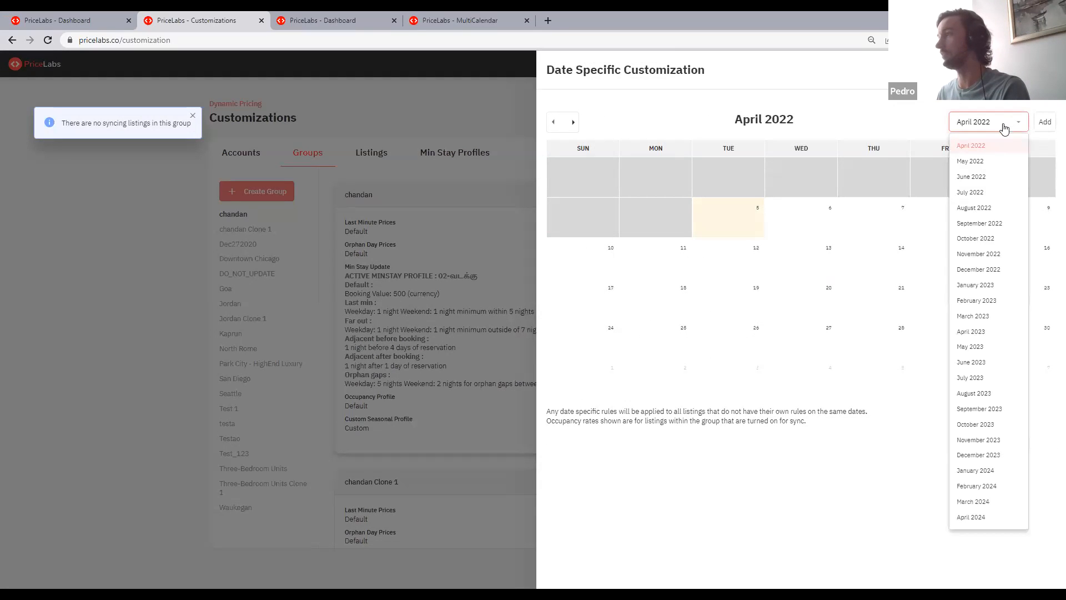
left_click(985, 270)
left_click_drag(726, 345, 814, 344)
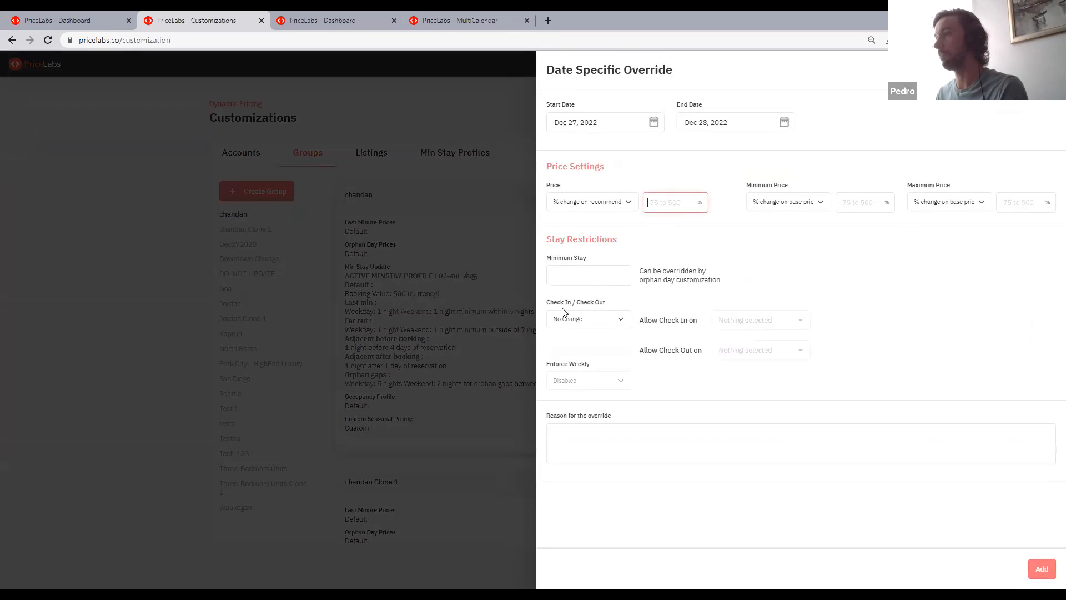
left_click(569, 272)
type("2")
left_click(683, 278)
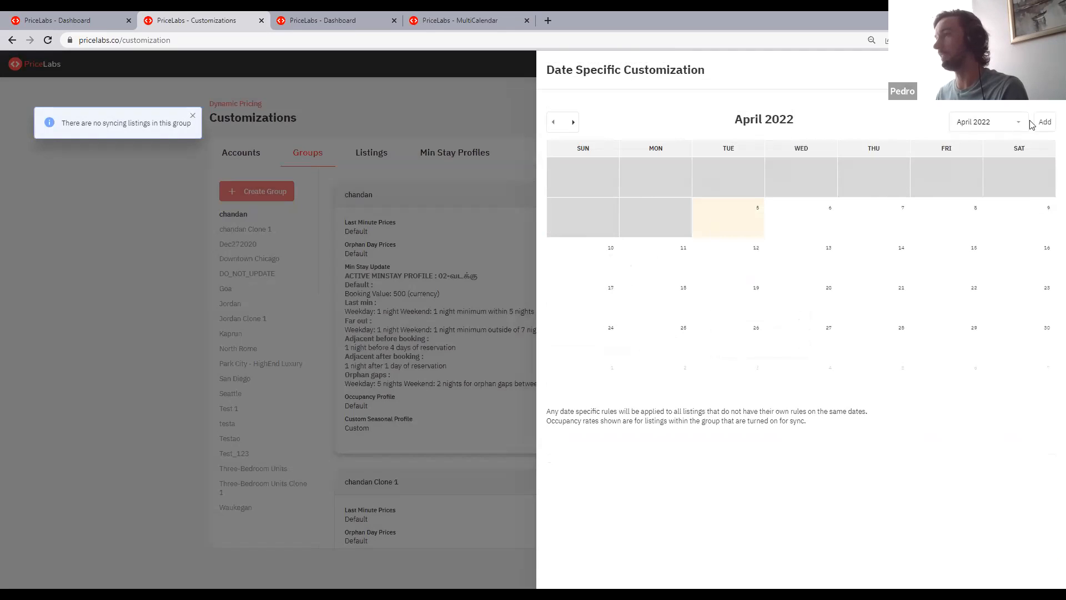
left_click(991, 121)
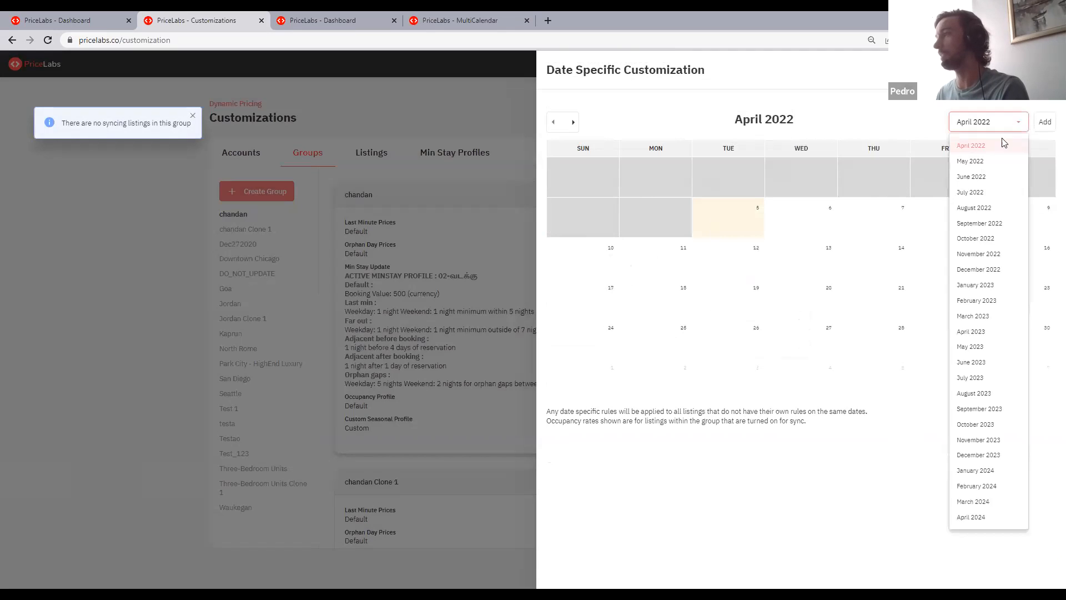
left_click(991, 271)
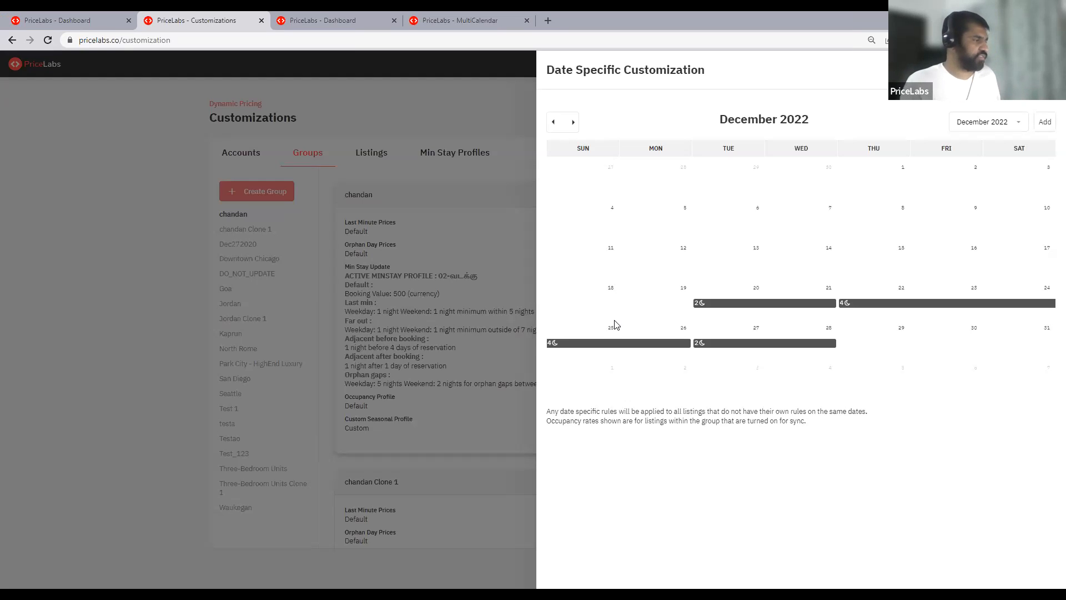
- Switch to the account-level customizations and open the Airbnb account's calendar at December 2022
left_click(451, 95)
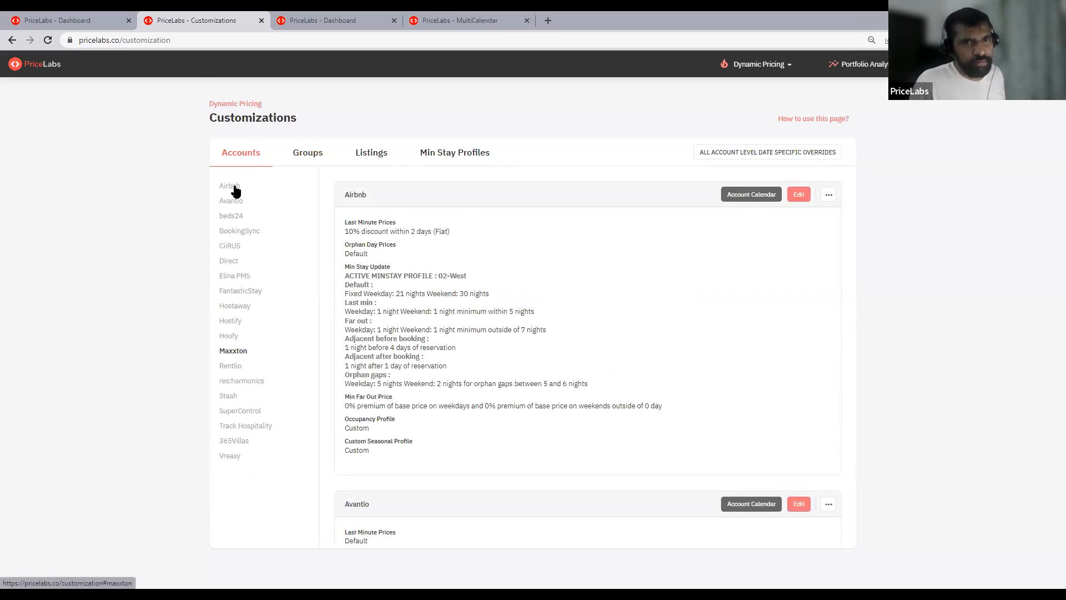
left_click(797, 200)
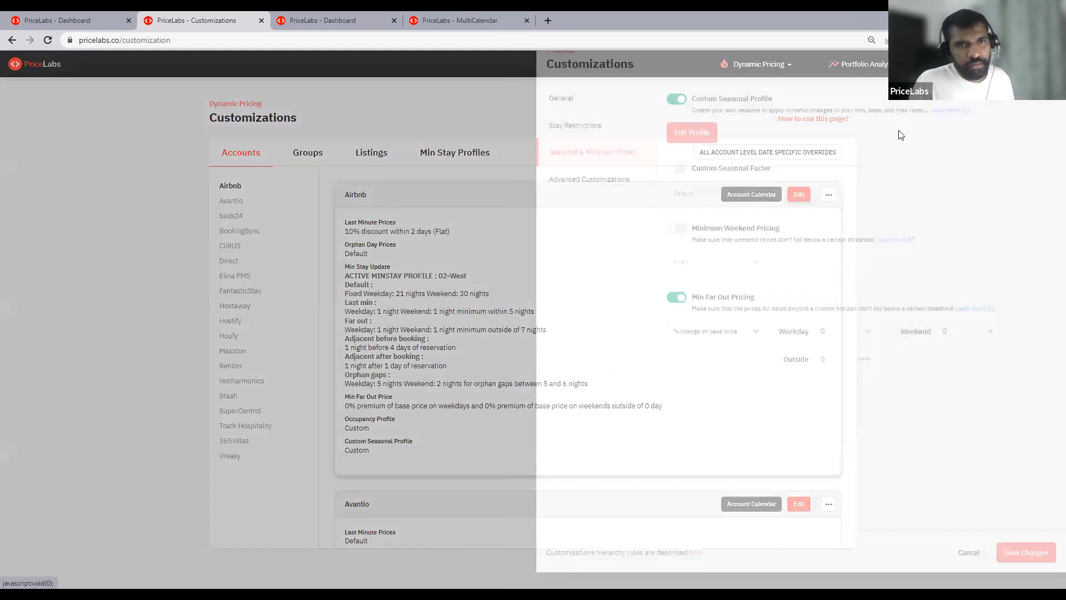
key("Escape")
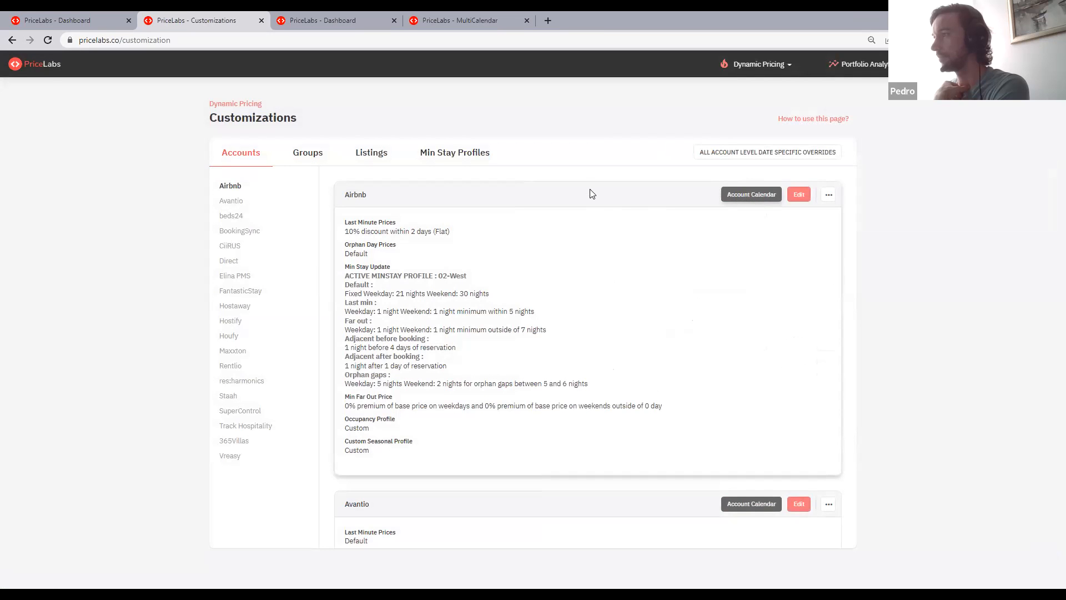
left_click(751, 195)
left_click(981, 123)
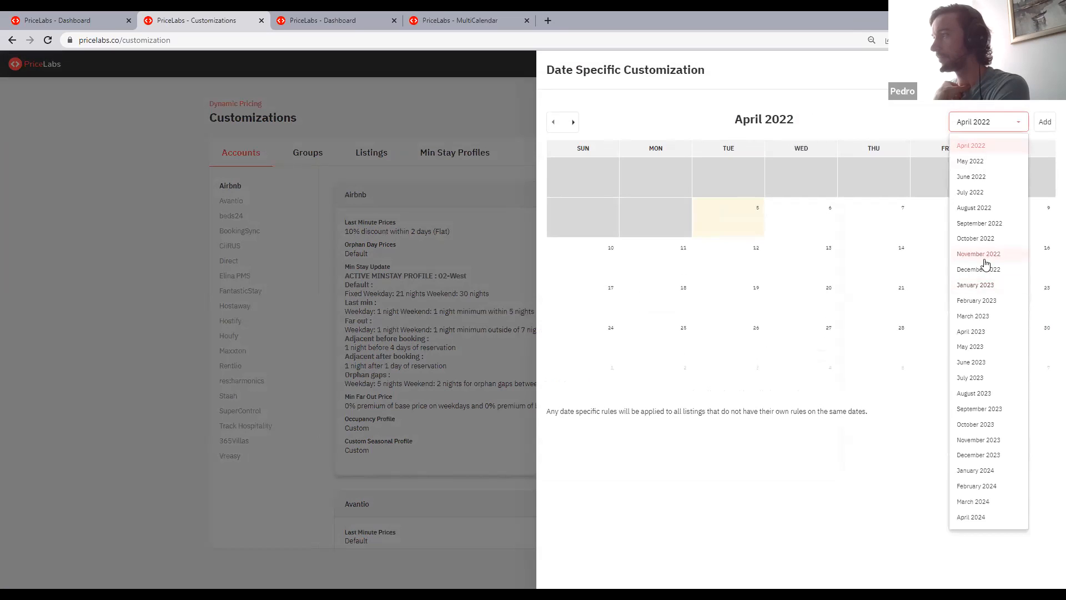
left_click(984, 272)
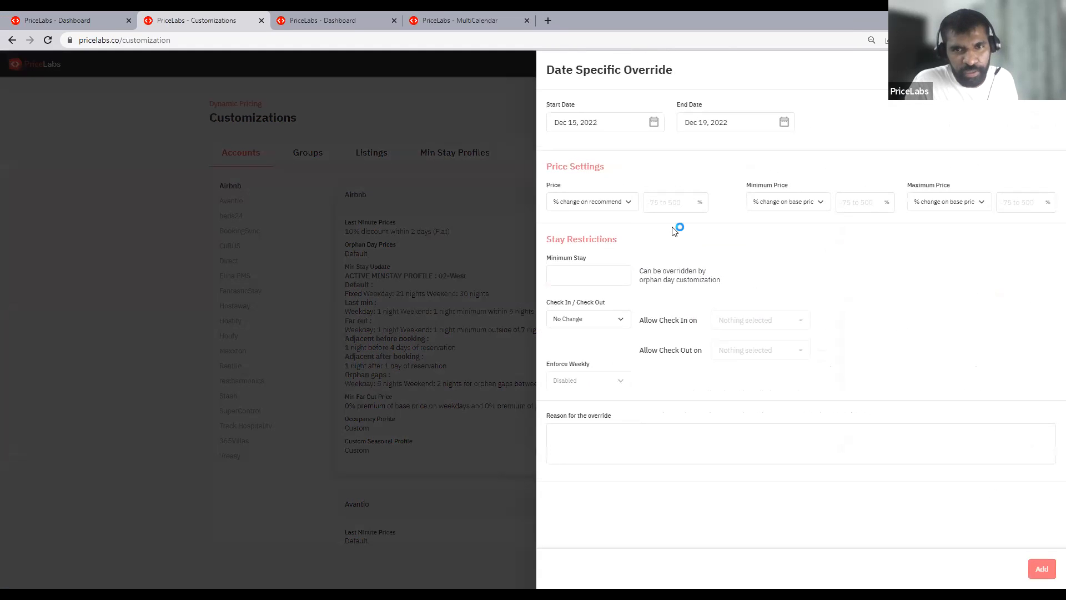
- Try restricting check-in to Tuesday, Thursday and Friday in an account override for Dec 15 to 19, 2022, and close it without adding
left_click(608, 321)
left_click(604, 341)
left_click(755, 322)
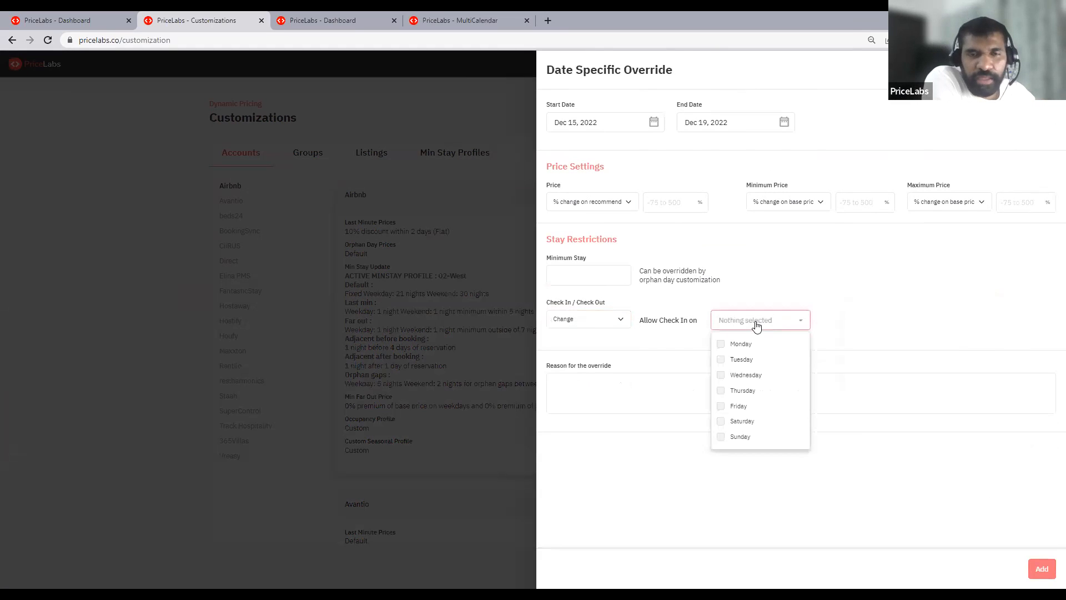
left_click(737, 360)
left_click(738, 391)
left_click(738, 406)
left_click(785, 260)
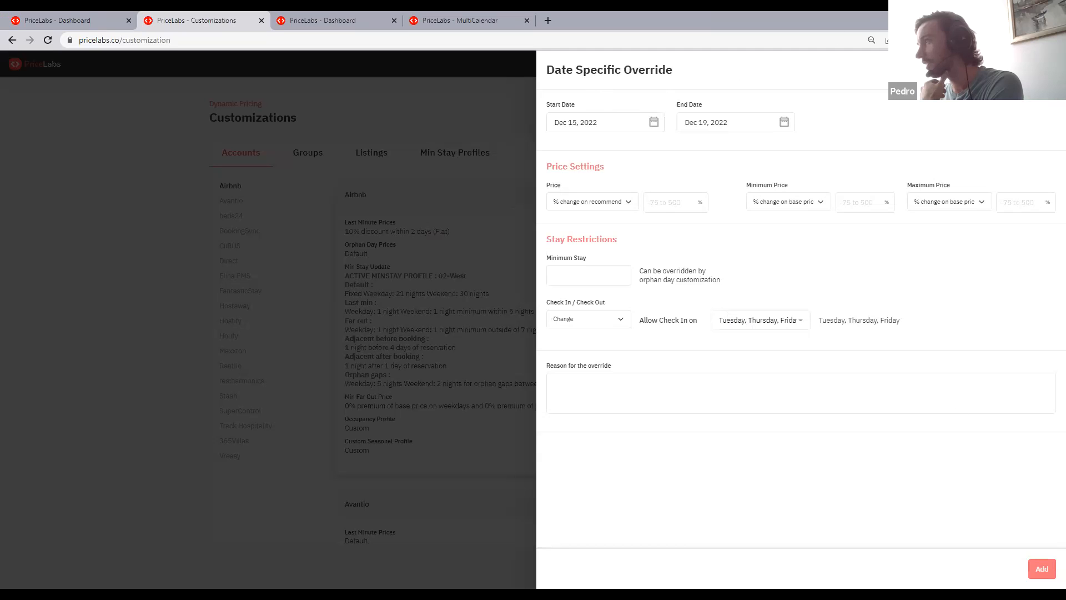
left_click(1049, 69)
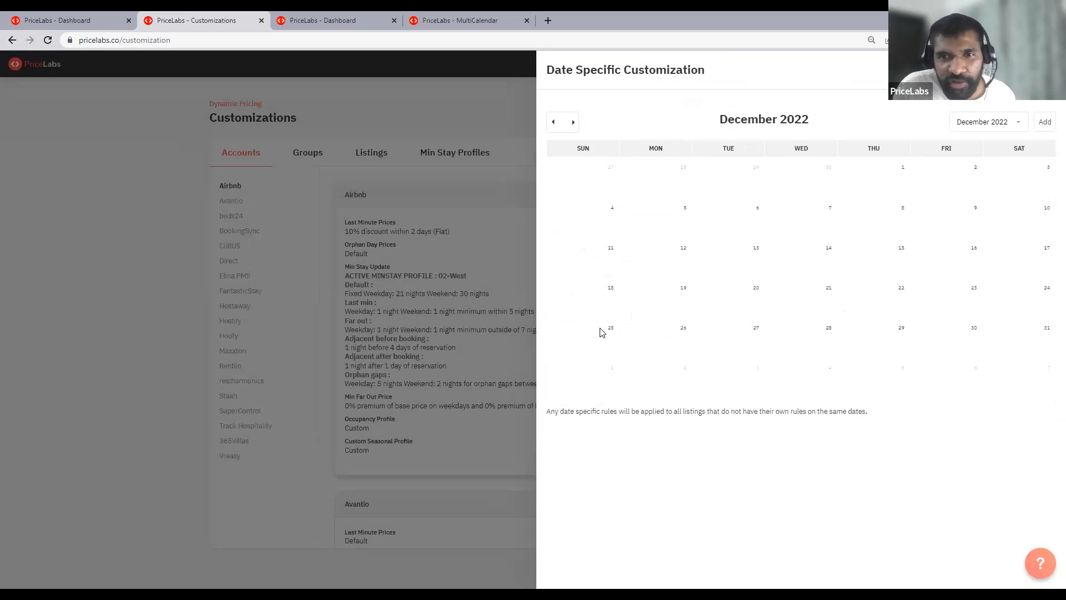
- Start an Airbnb account override for Dec 21 to 24, 2022 and allow check-in only on Wednesday
left_click_drag(806, 298, 1031, 285)
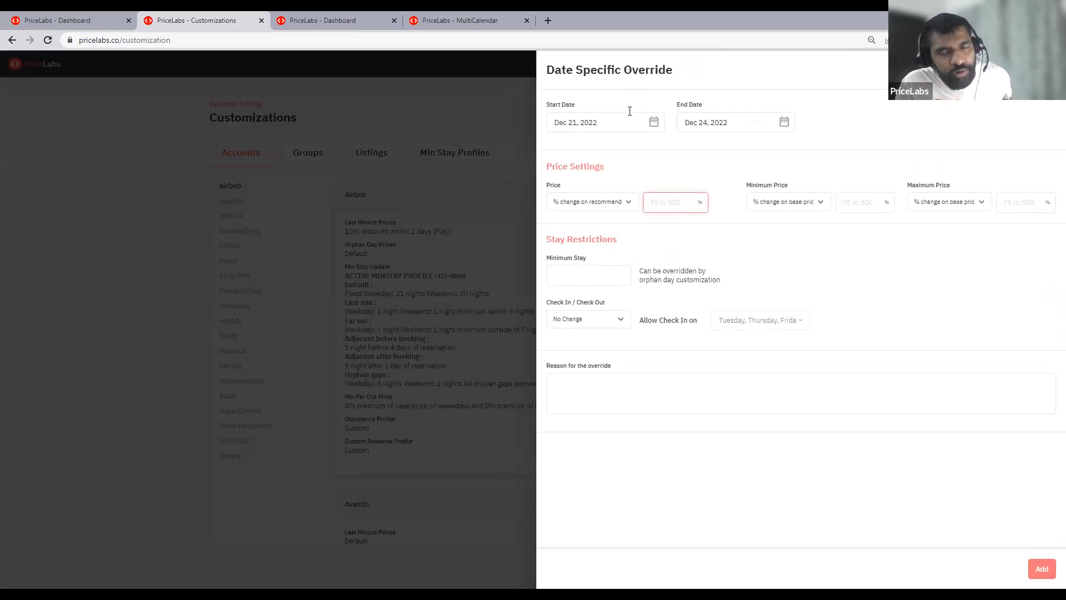
left_click(616, 125)
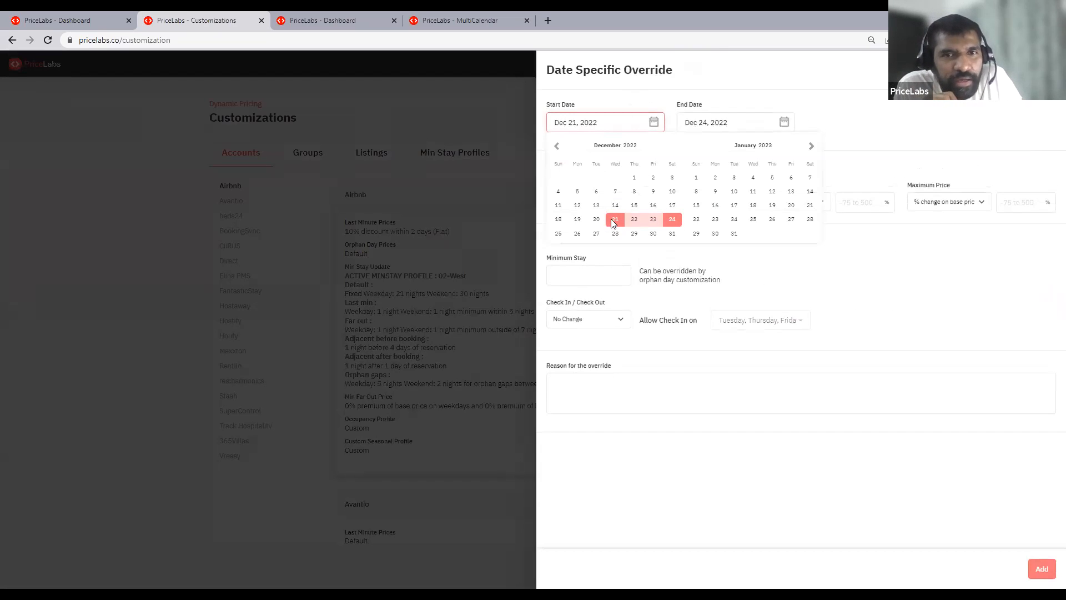
left_click(573, 322)
left_click(741, 318)
left_click(568, 327)
left_click(594, 339)
left_click(744, 362)
left_click(744, 390)
left_click(745, 375)
left_click(742, 406)
left_click(762, 247)
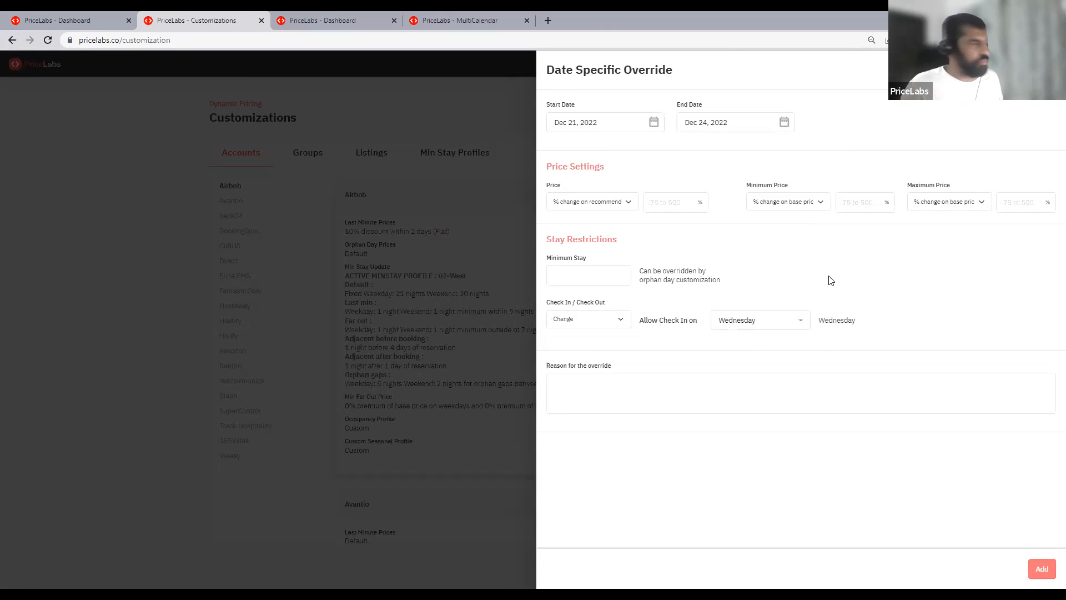
- Set the account override's minimum stay to 4, and close the override and calendar without adding it
left_click(575, 273)
type("4")
left_click(865, 286)
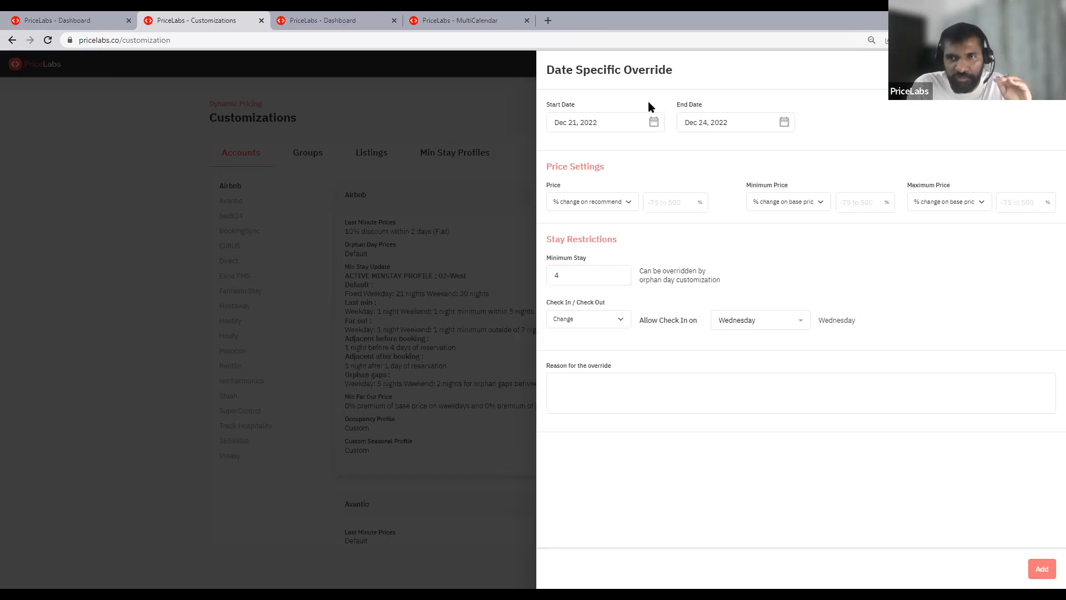
left_click(1048, 70)
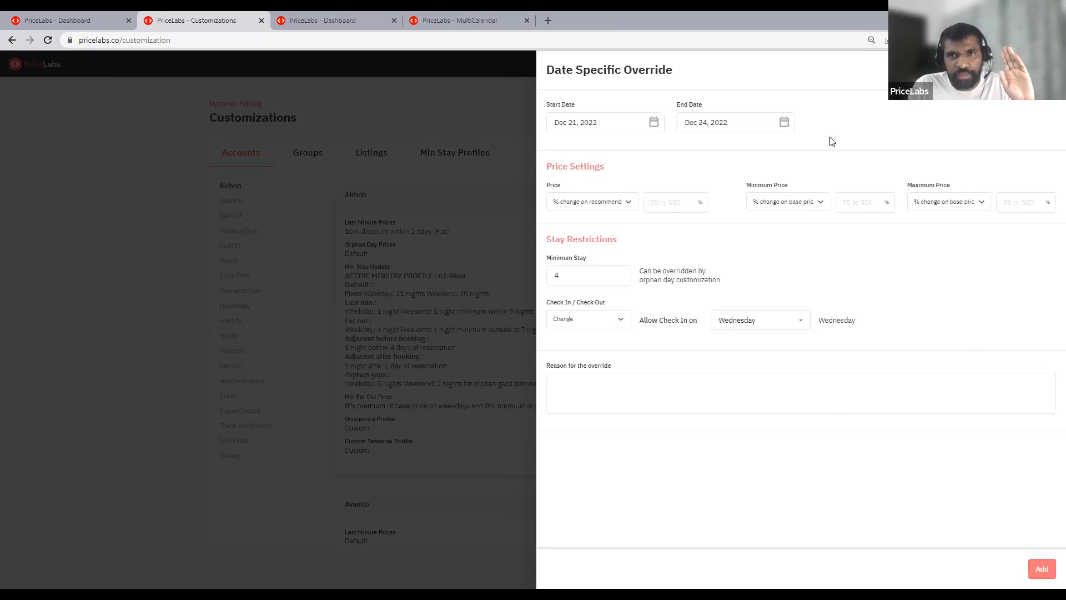
left_click(402, 228)
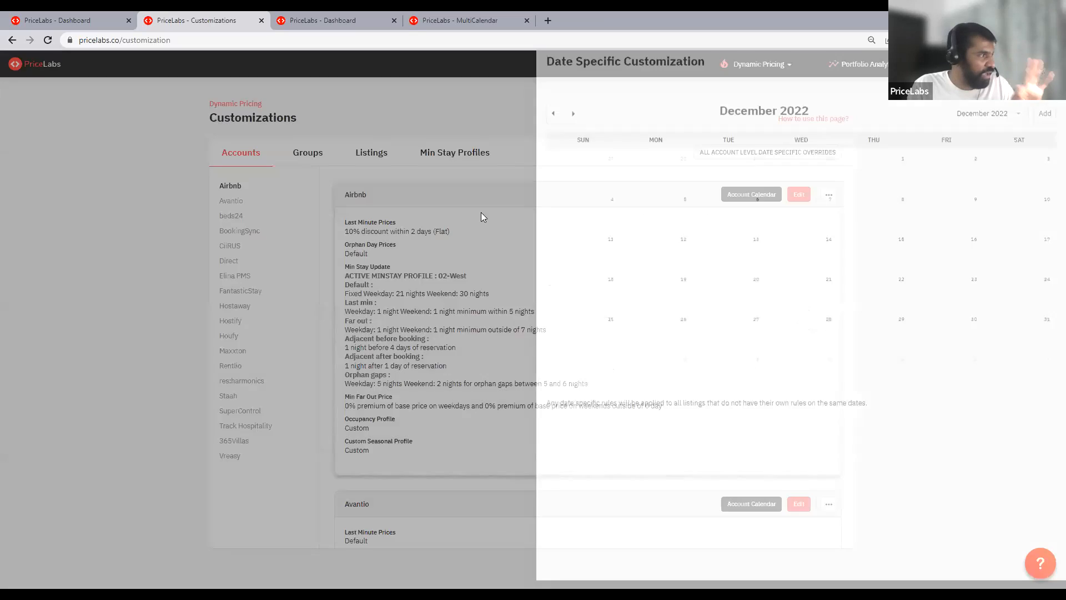
- Review the Airbnb account's seasonal and minimum price customizations and close them without changes
left_click(799, 194)
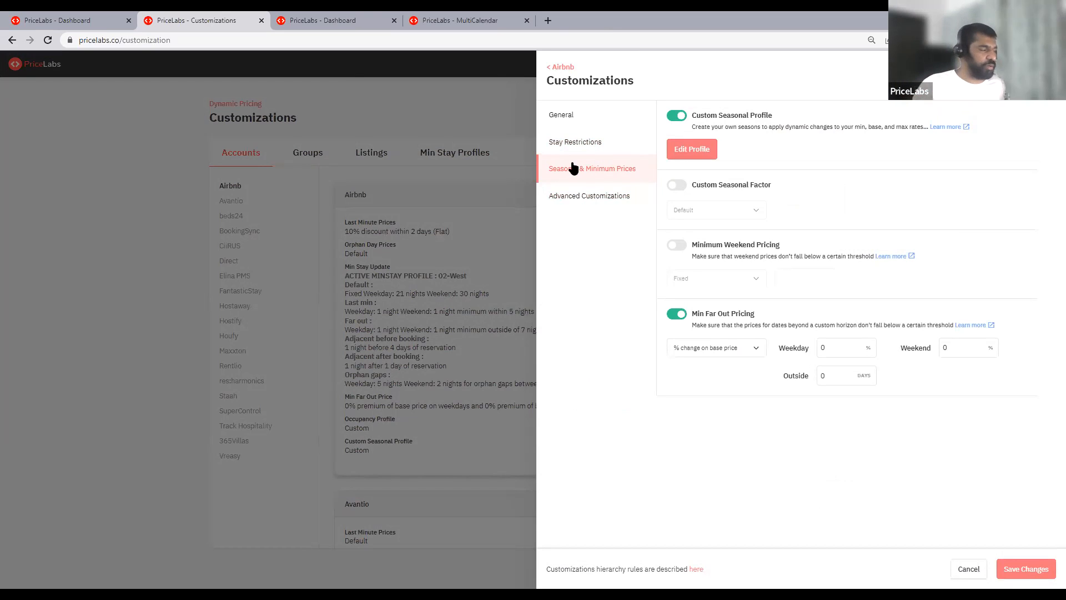
left_click(509, 206)
left_click(477, 154)
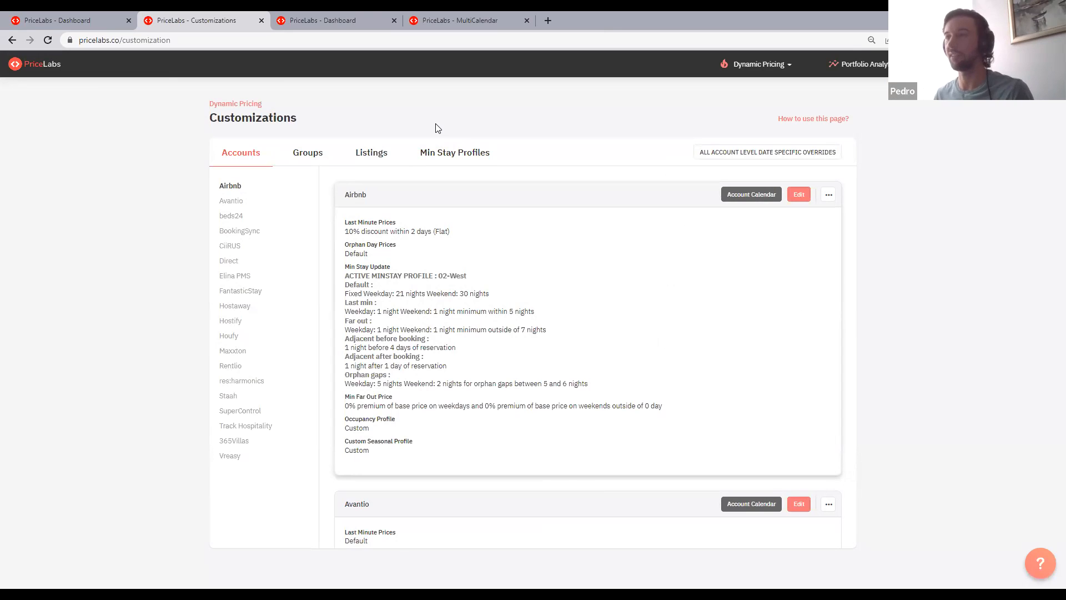
- Return to Boat Jambul's custom seasonal profile and examine which minimum-stay profile is assigned to each season
left_click(374, 163)
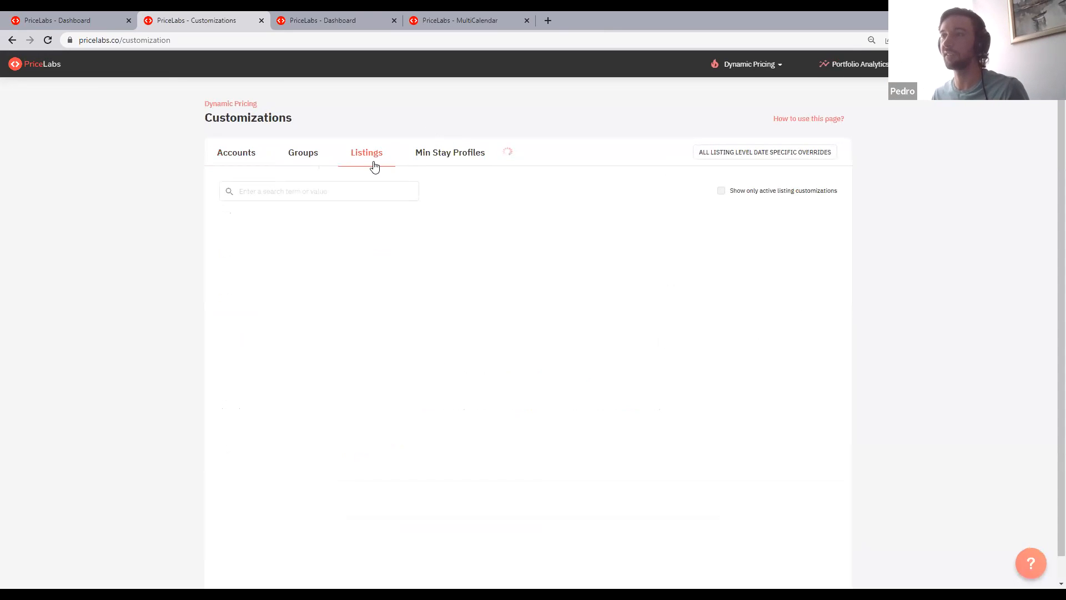
left_click(252, 156)
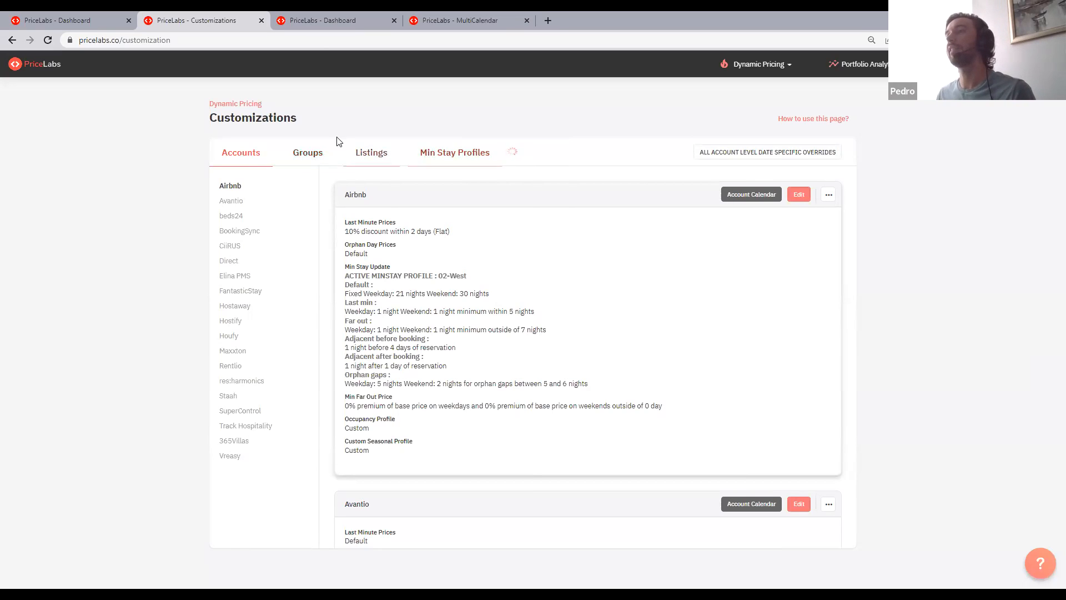
left_click(96, 18)
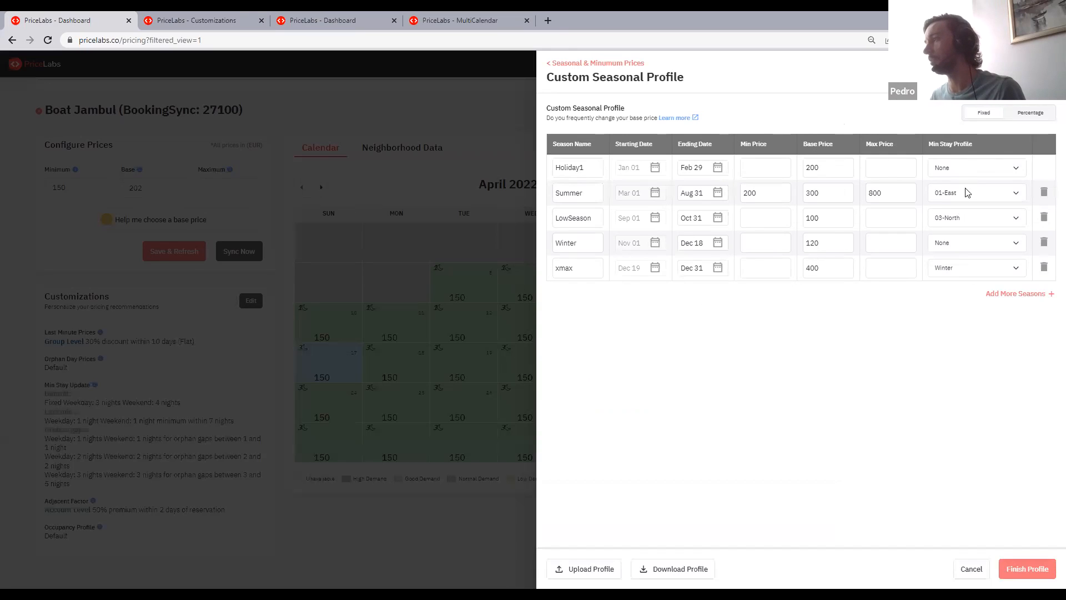
mouse_move(938, 143)
left_mouse_down()
mouse_move(1002, 149)
mouse_move(940, 141)
left_mouse_up()
left_click(939, 142)
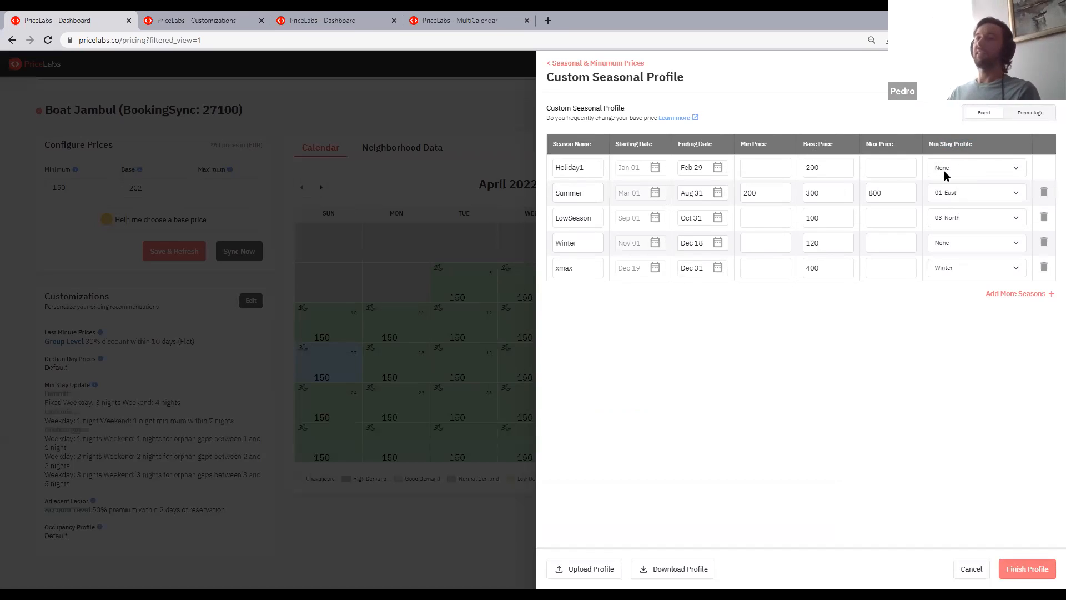
left_click(948, 172)
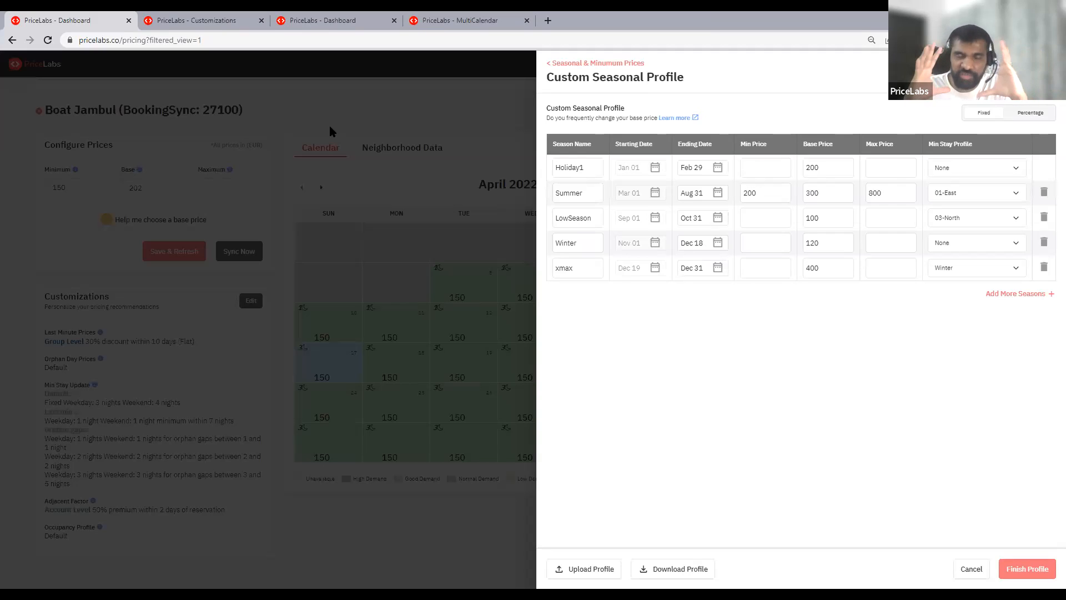
- Leave the custom seasonal profile unfinished and compare Boat Jambul's stay restrictions with its seasonal settings
left_click(588, 62)
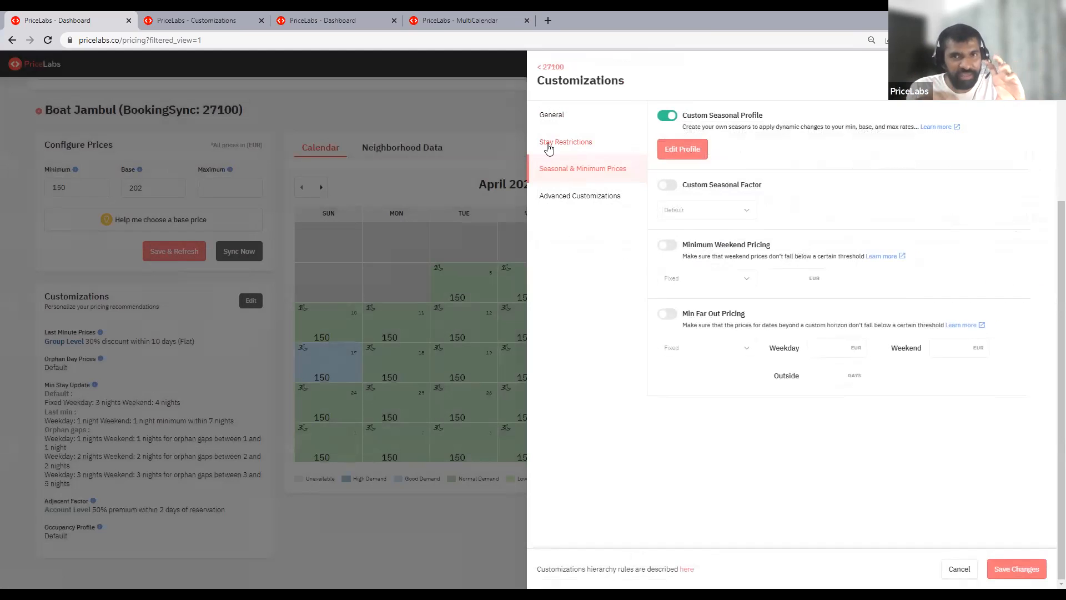
left_click(548, 147)
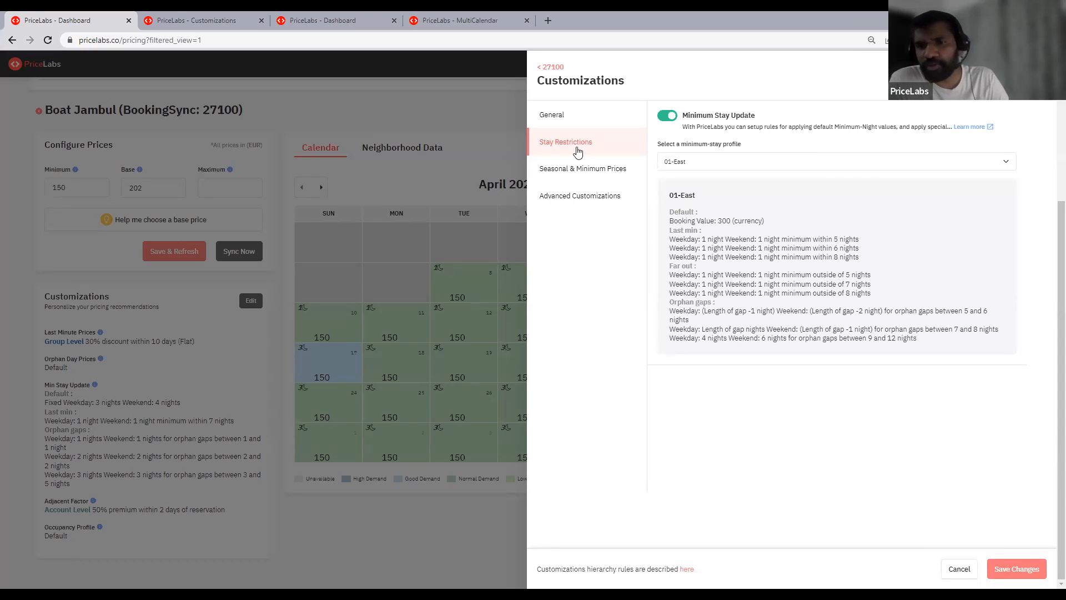
left_click(571, 169)
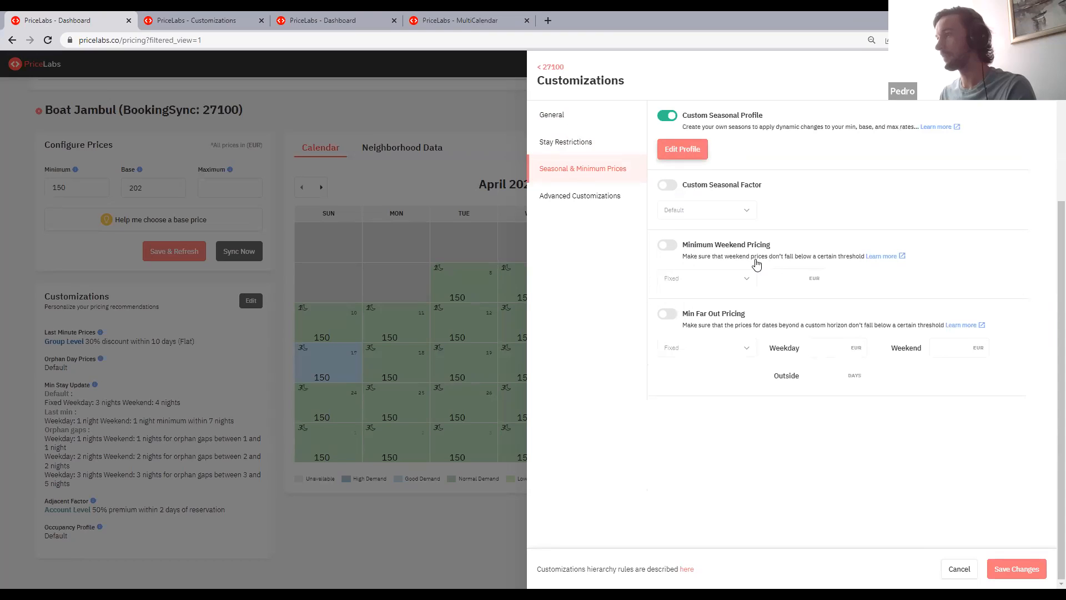
left_click(682, 149)
left_click(596, 63)
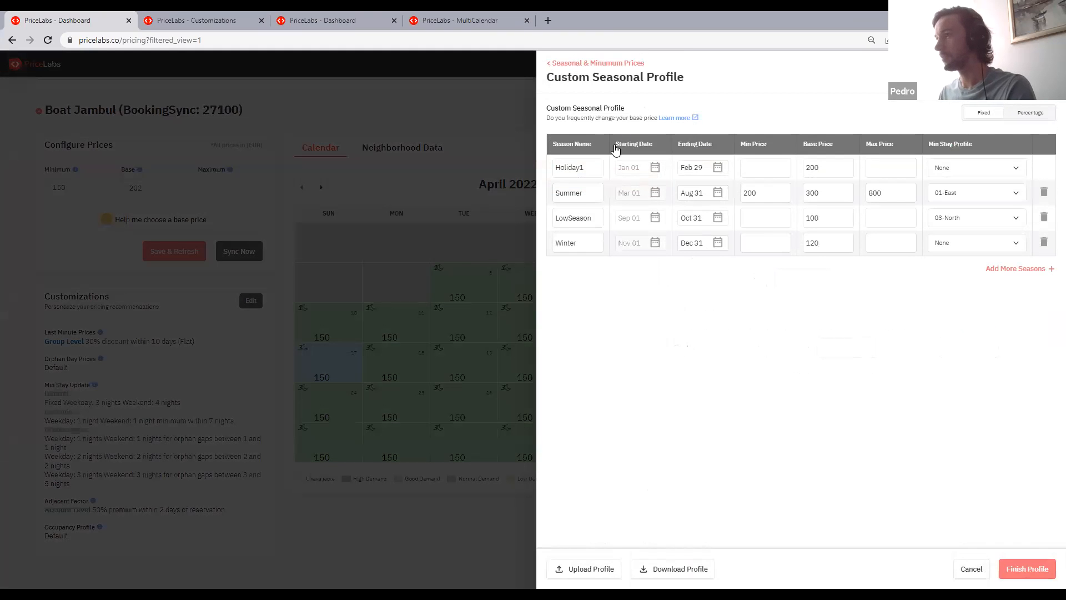
left_click(592, 146)
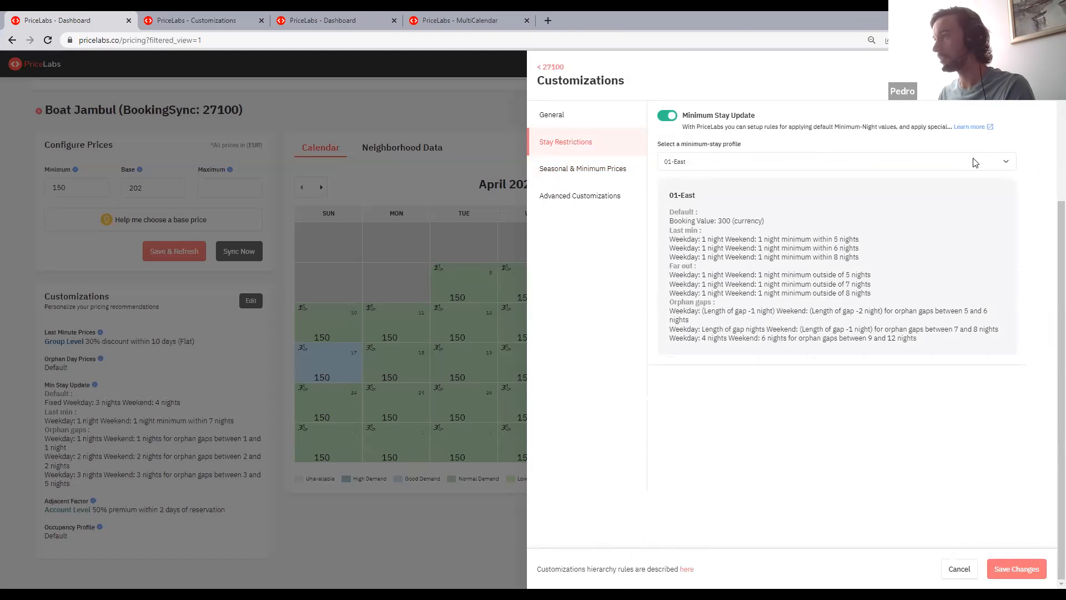
- Switch Boat Jambul's minimum-stay profile to Custom and bring up its adjacent-day rules
left_click(974, 161)
left_click(712, 172)
scroll(826, 223, "down", 2)
scroll(753, 318, "down", 1)
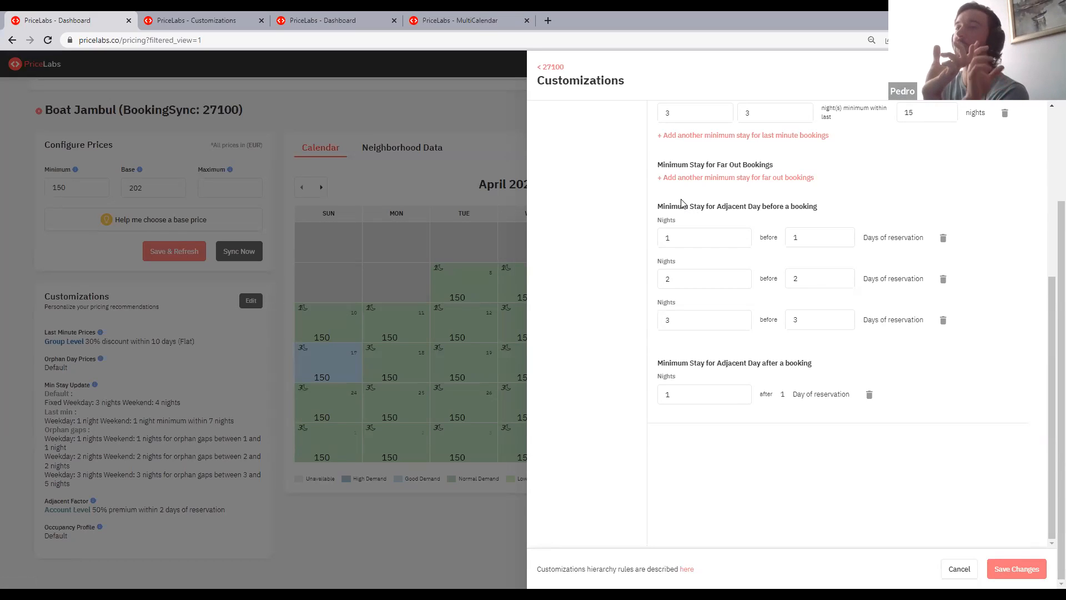
- Examine the minimum-stay rules for adjacent days before and after a booking
left_click(700, 238)
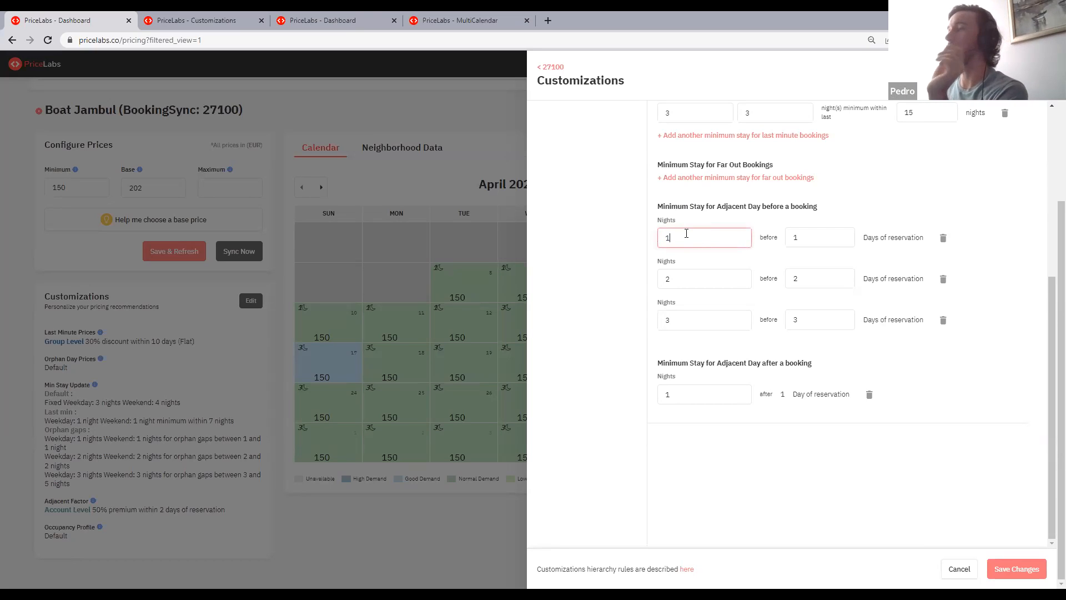
left_click(798, 236)
left_click(676, 237)
left_click(966, 246)
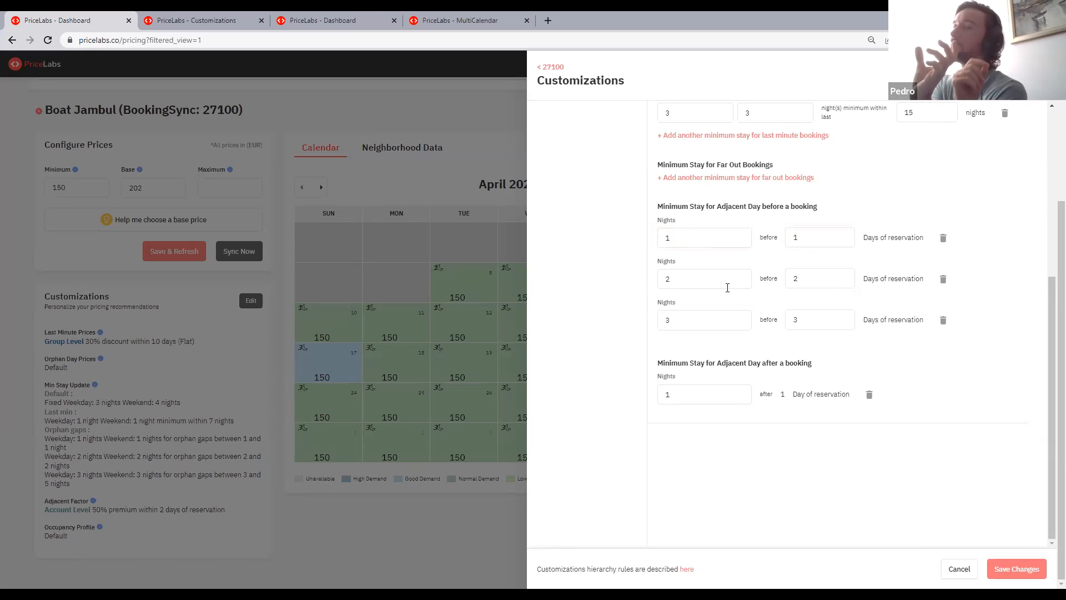
left_click(826, 279)
left_click(668, 282)
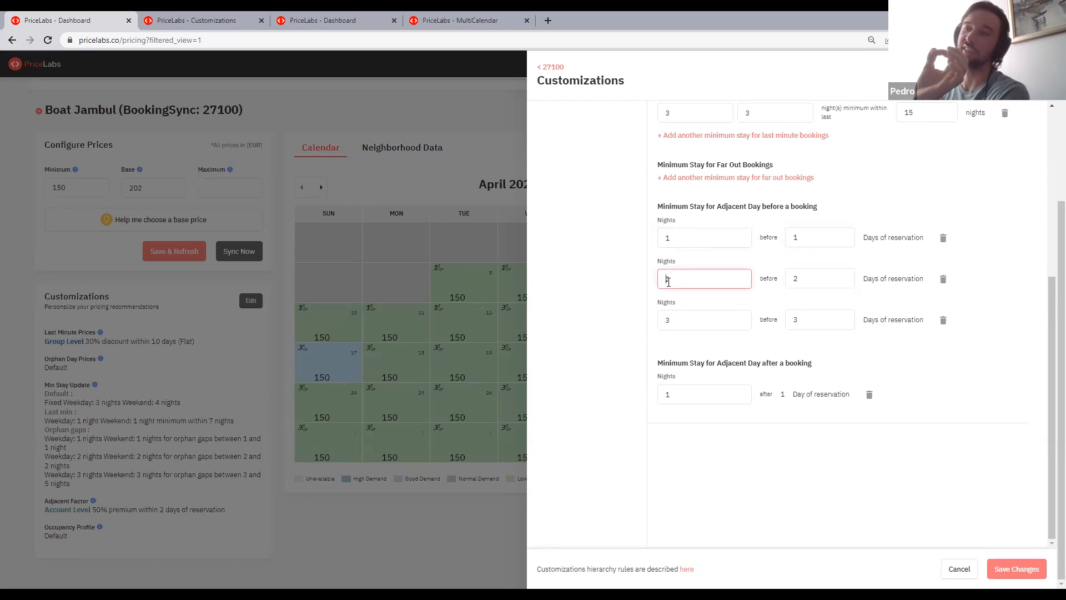
left_click_drag(854, 395, 779, 397)
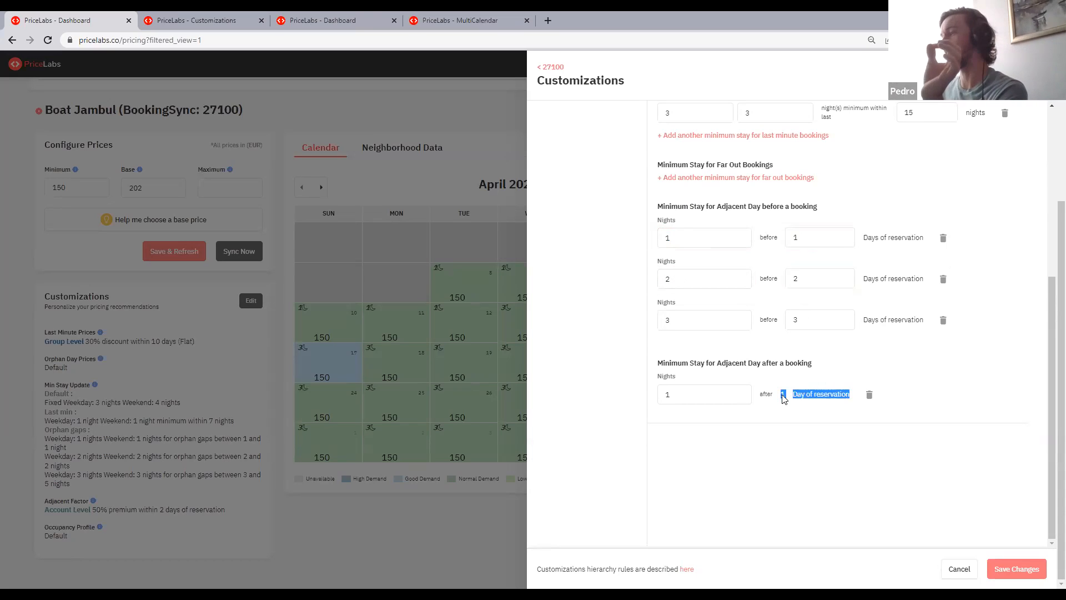
left_click(779, 398)
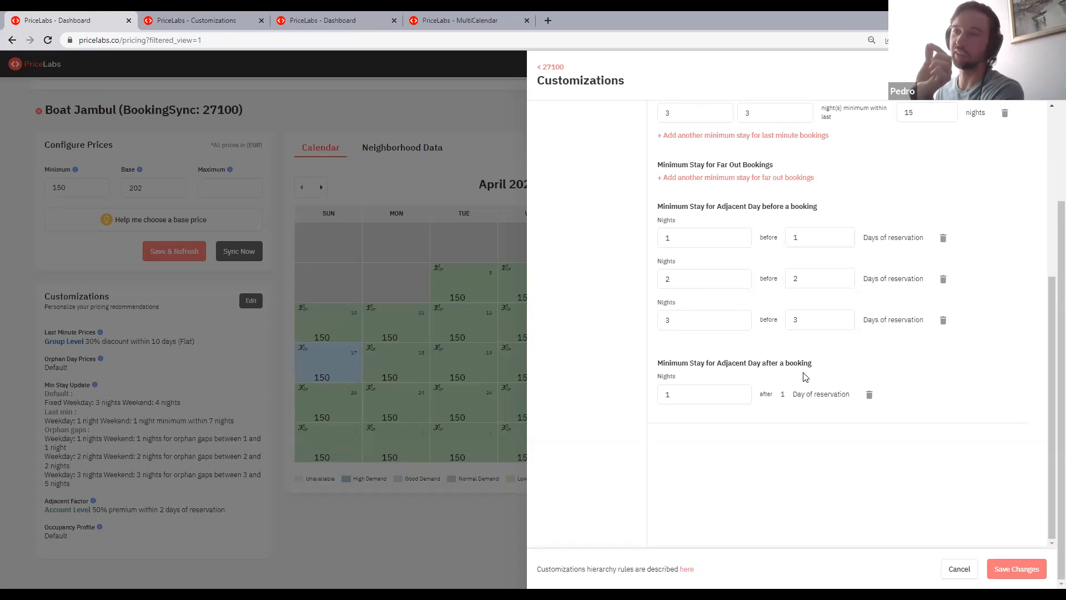
left_click_drag(713, 395, 669, 391)
left_click(721, 378)
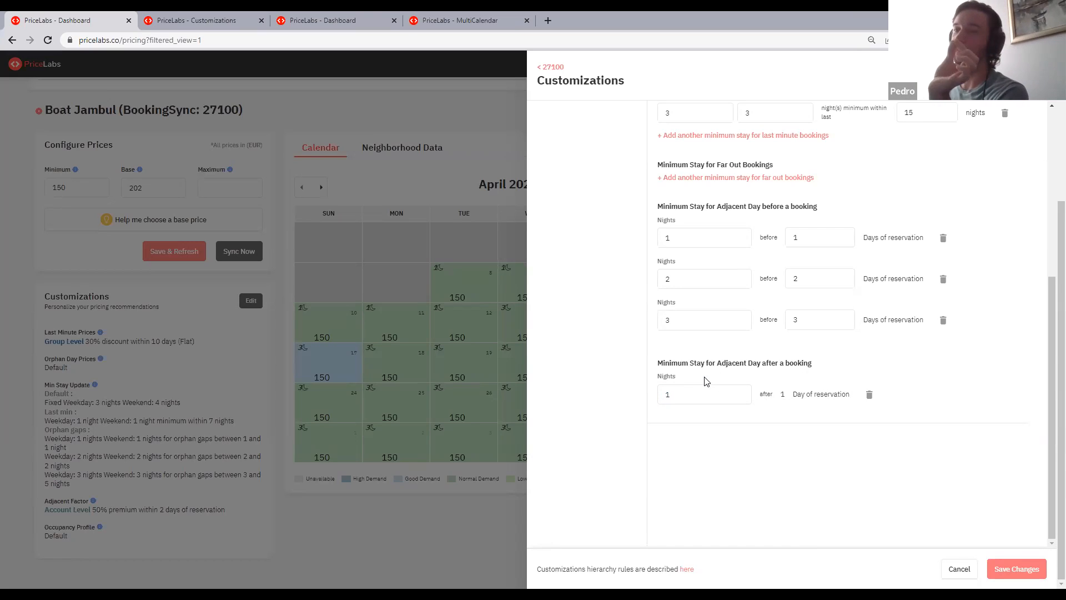
left_click(694, 394)
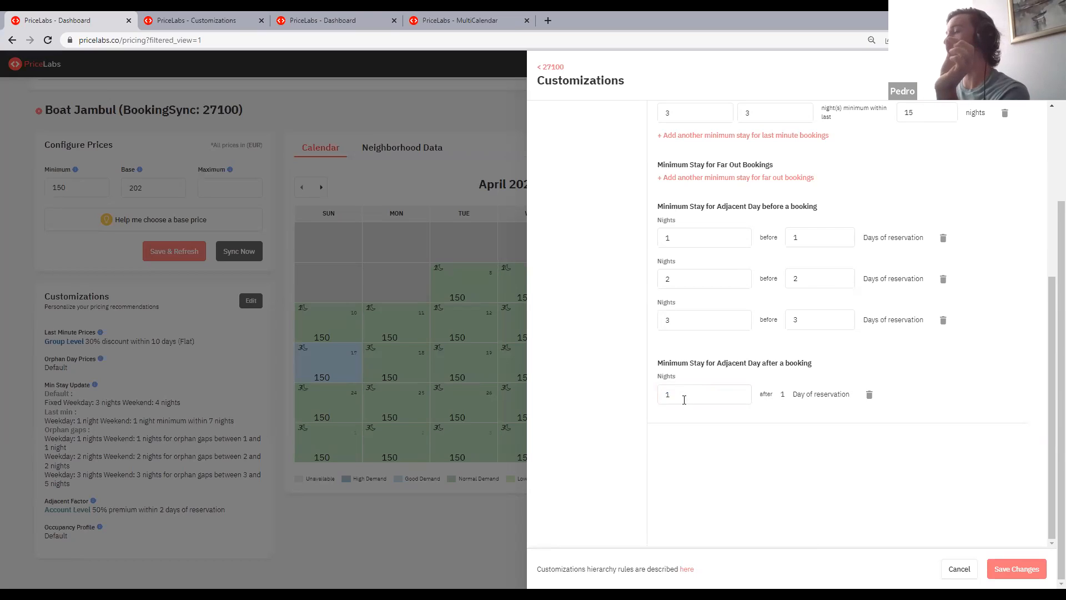
double_click(705, 387)
left_click(711, 378)
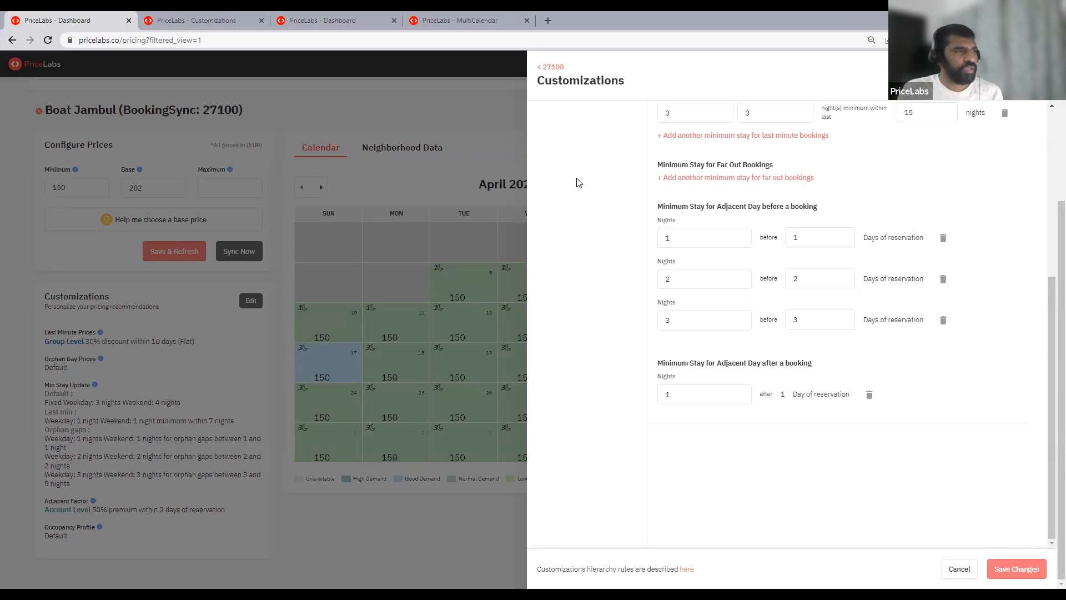
- Try enabling the Adjacent Factor in Boat Jambul's advanced customizations with the Fixed option, leaving the amount empty
scroll(578, 181, "up", 6)
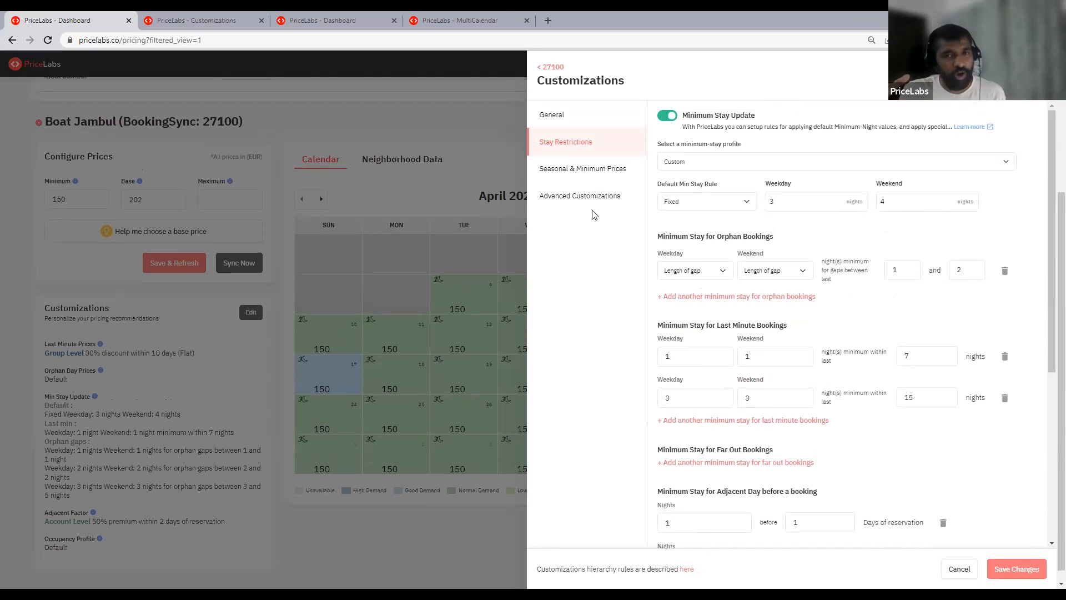
left_click(578, 195)
left_click(666, 321)
left_click(712, 354)
left_click(794, 355)
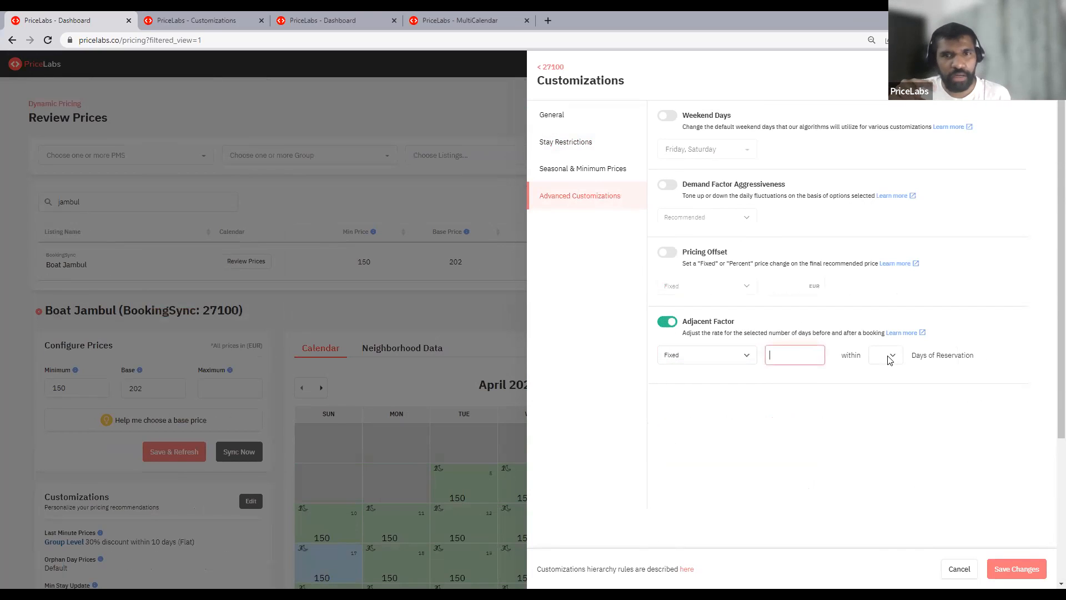
- Open the help article on Adjacent Factor customization and close it again
left_click(915, 333)
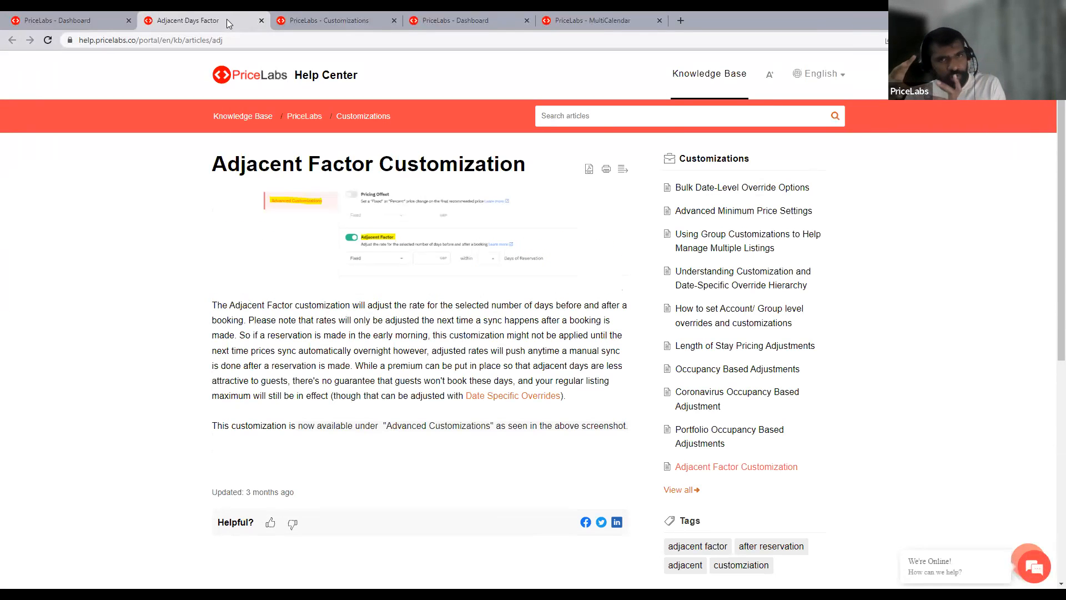
left_click_drag(217, 20, 130, 20)
left_click(129, 20)
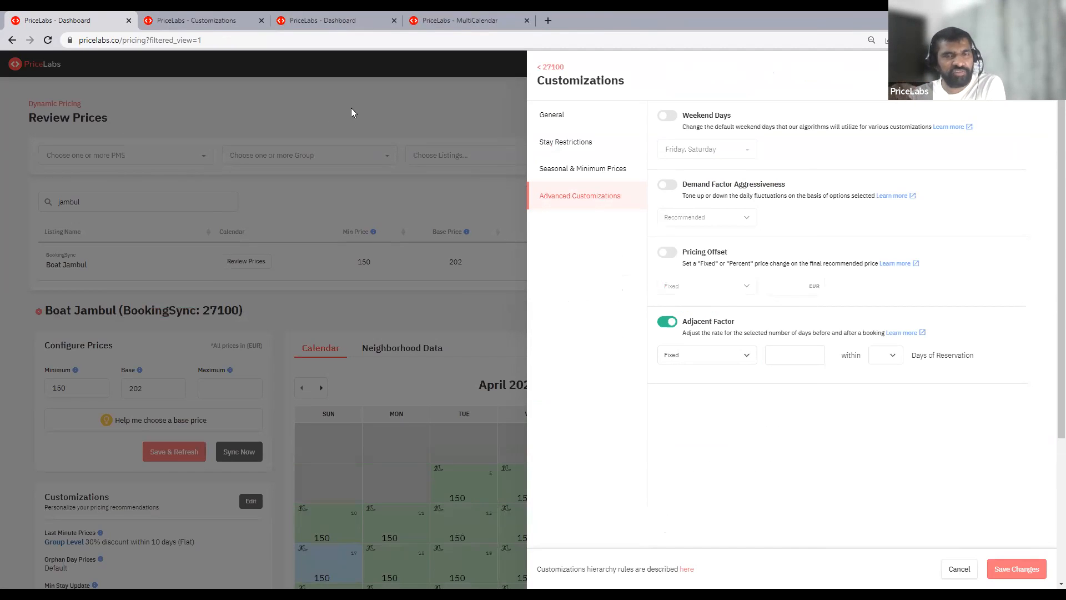
- Review the Custom profile's minimum-stay rules down to the adjacent-day section and close the customizations without saving
left_click(577, 143)
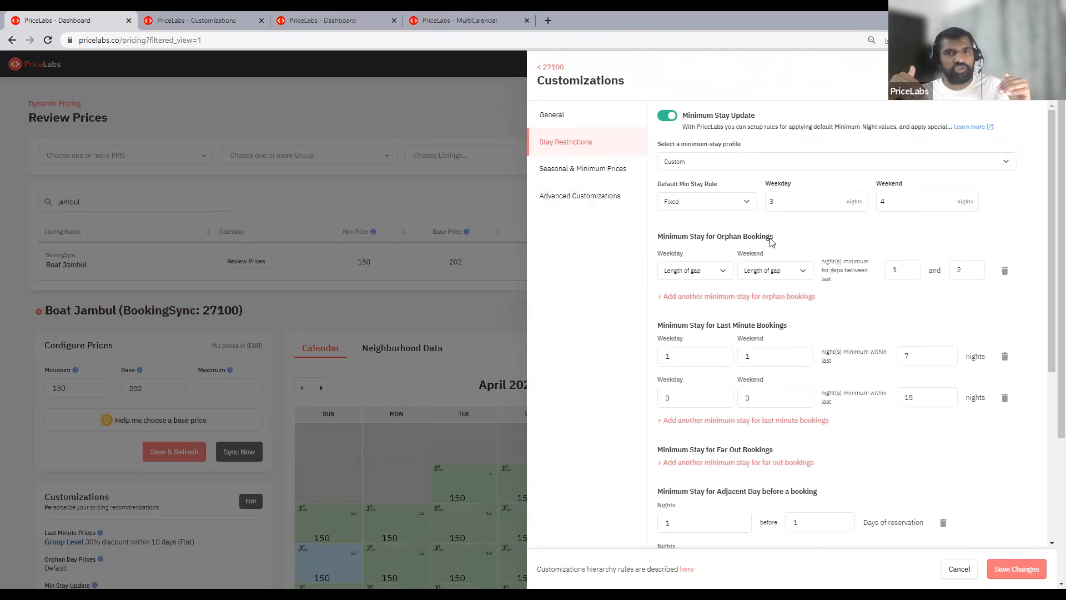
scroll(768, 248, "down", 4)
scroll(803, 292, "down", 1)
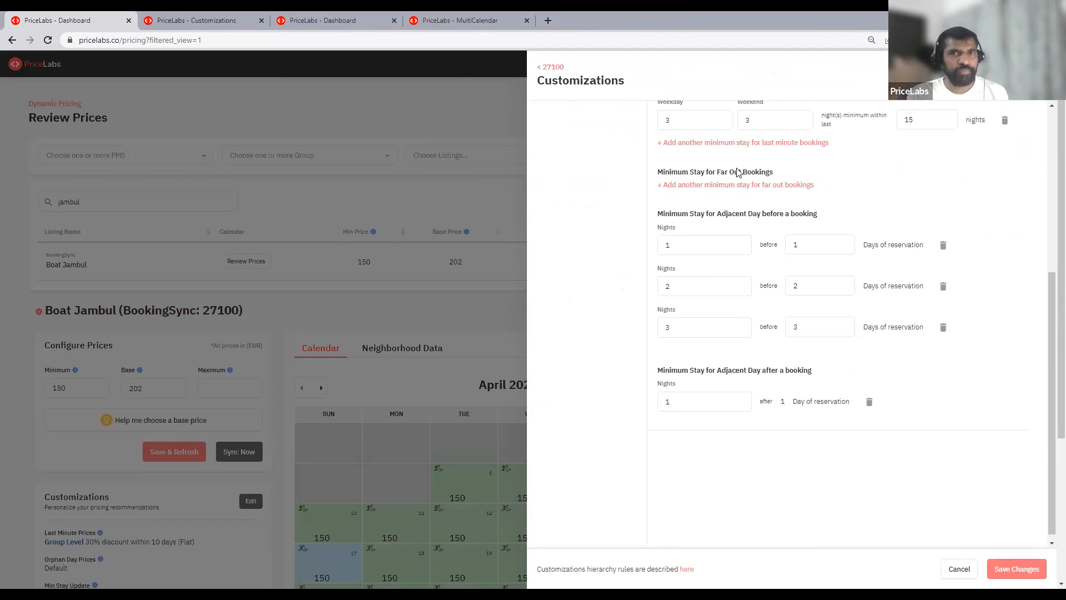
left_click(553, 68)
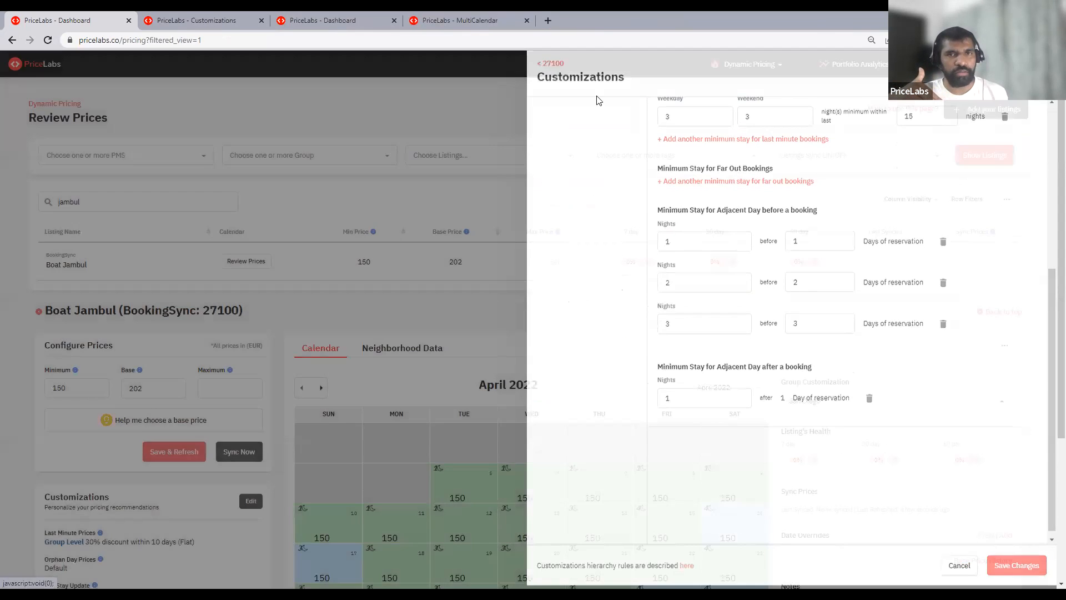
- Reopen Boat Jambul's general customizations and enable Orphan Day Prices as a percentage adjustment
left_click(244, 498)
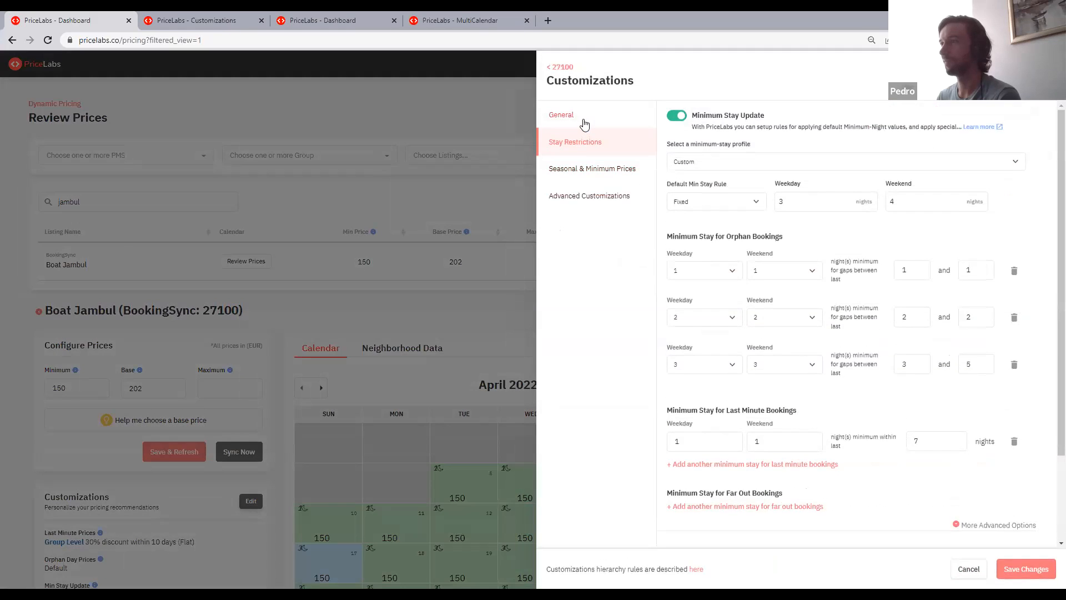
left_click(567, 115)
left_click(677, 185)
left_click_drag(697, 187, 905, 199)
left_click(905, 199)
left_click(717, 224)
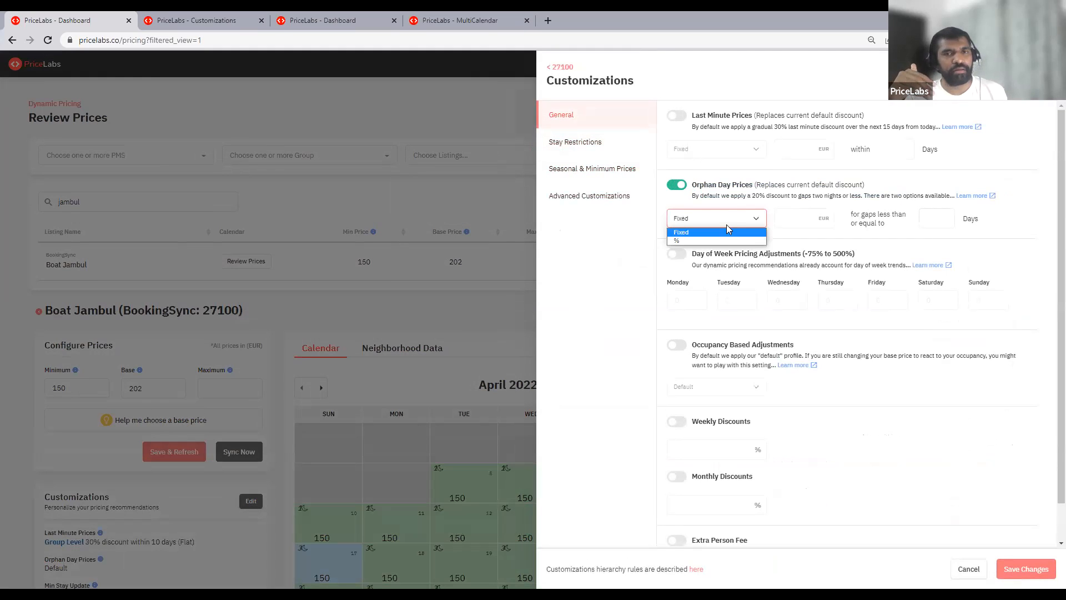
left_click(718, 241)
- Set the orphan day price to a 20% premium for gaps less than or equal to 4 days
left_click(877, 220)
left_click(872, 244)
type("20")
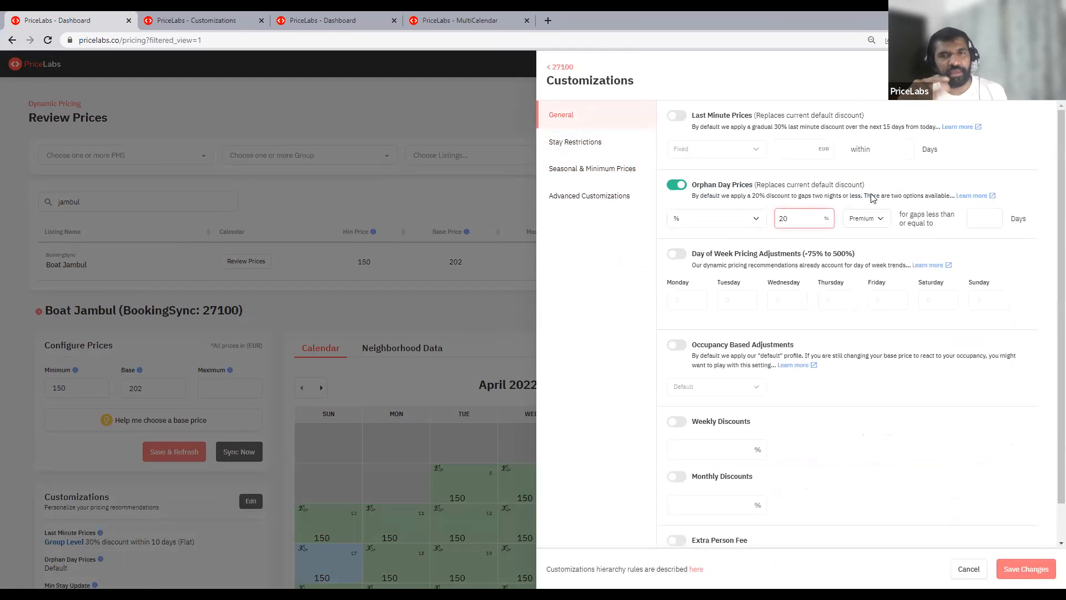
left_click(984, 219)
type("4")
left_click(731, 260)
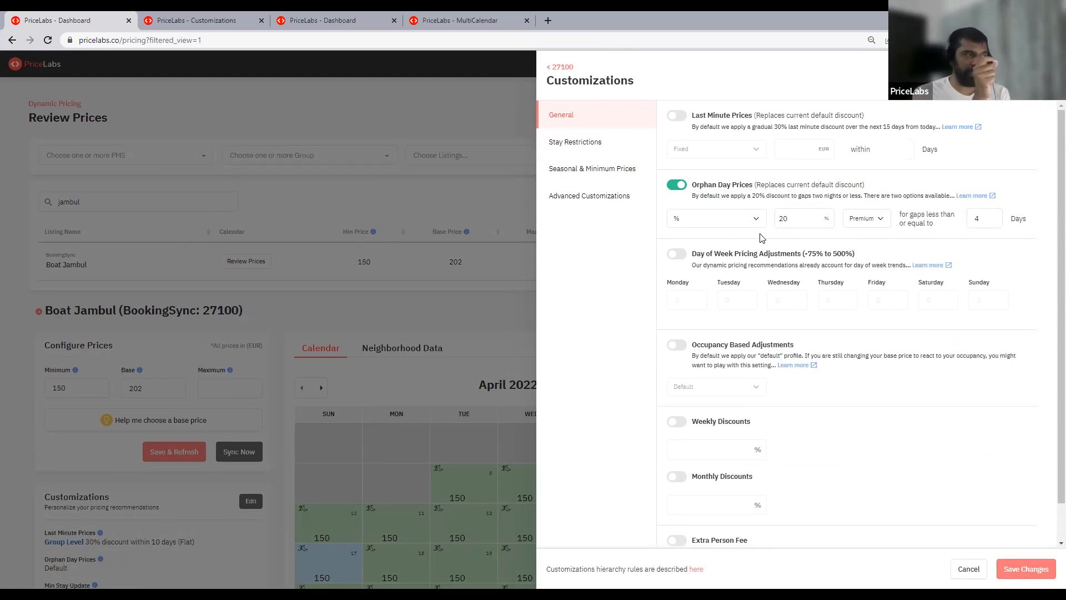
double_click(978, 219)
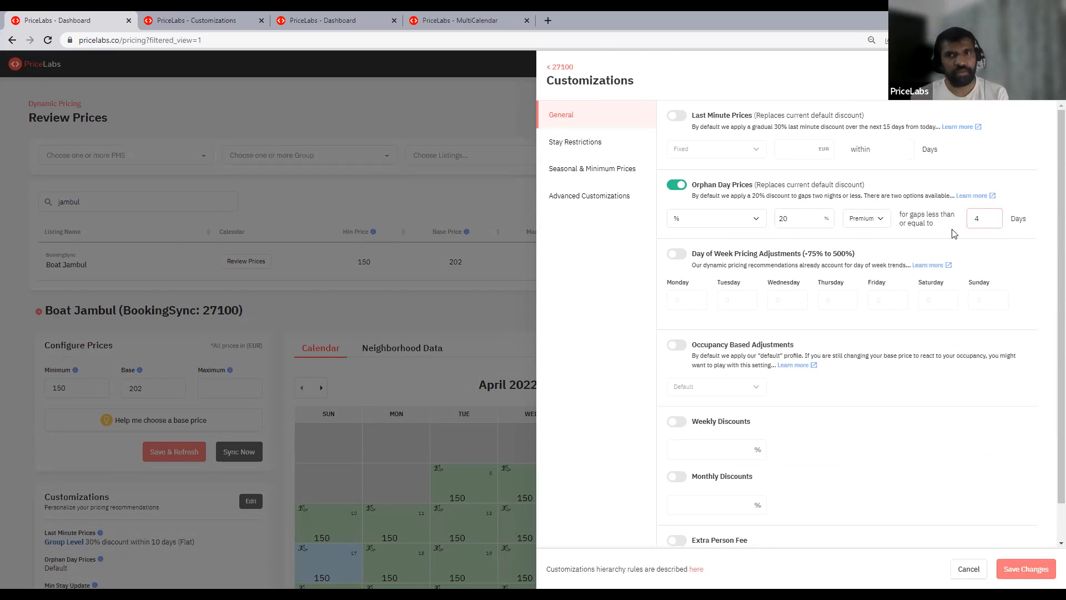
left_click(960, 252)
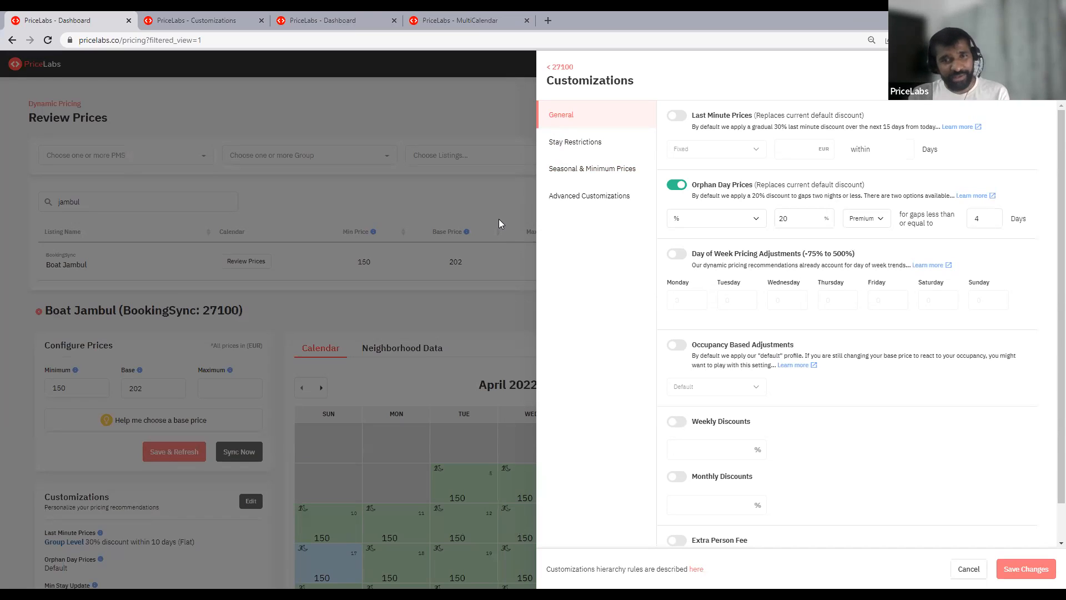
- Examine the Weekly Discounts and Monthly Discounts options in Boat Jambul's general customizations
scroll(664, 257, "down", 1)
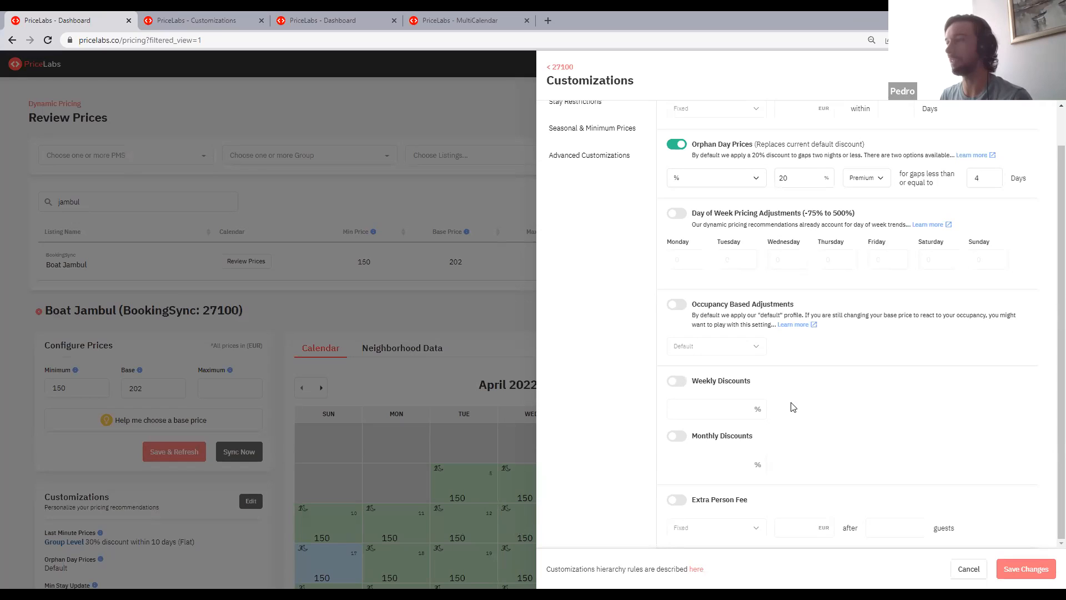
left_click_drag(764, 386, 705, 387)
left_click_drag(694, 438, 771, 438)
left_click(773, 442)
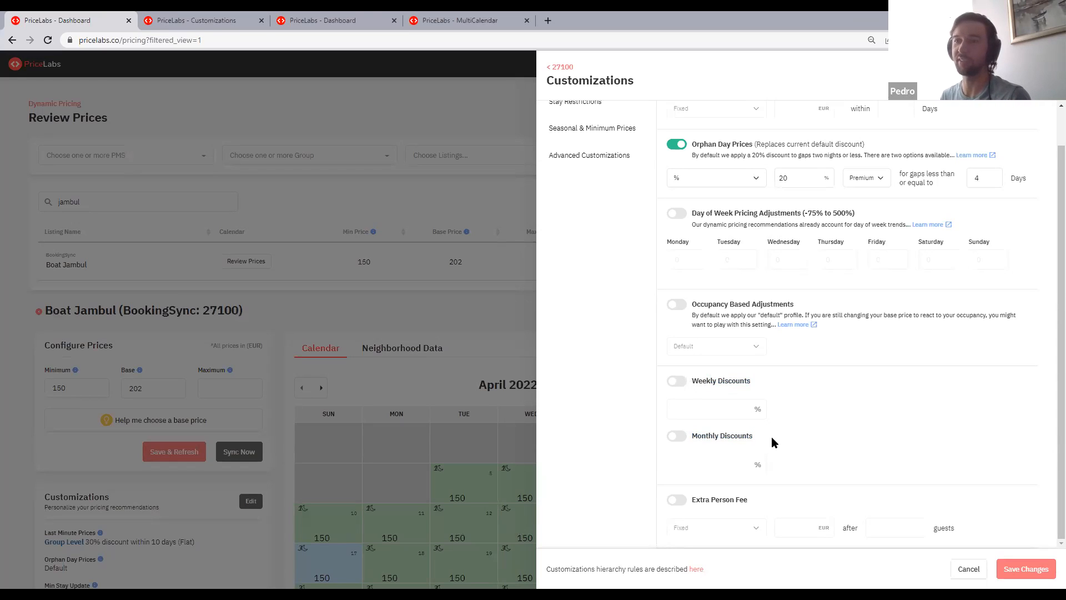